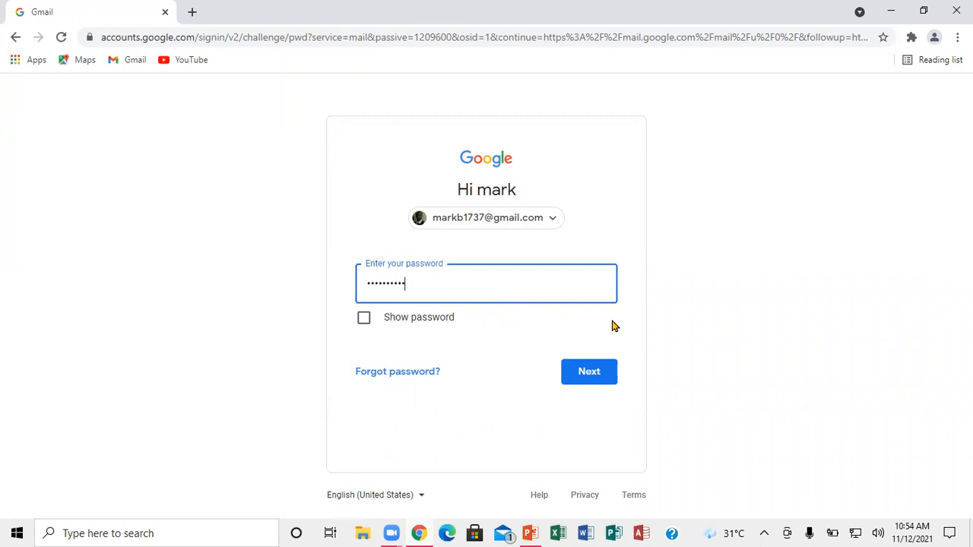
# Submit the entered account password to sign in to Gmail, and open Google Forms from the Google apps
pyautogui.click(603, 376)
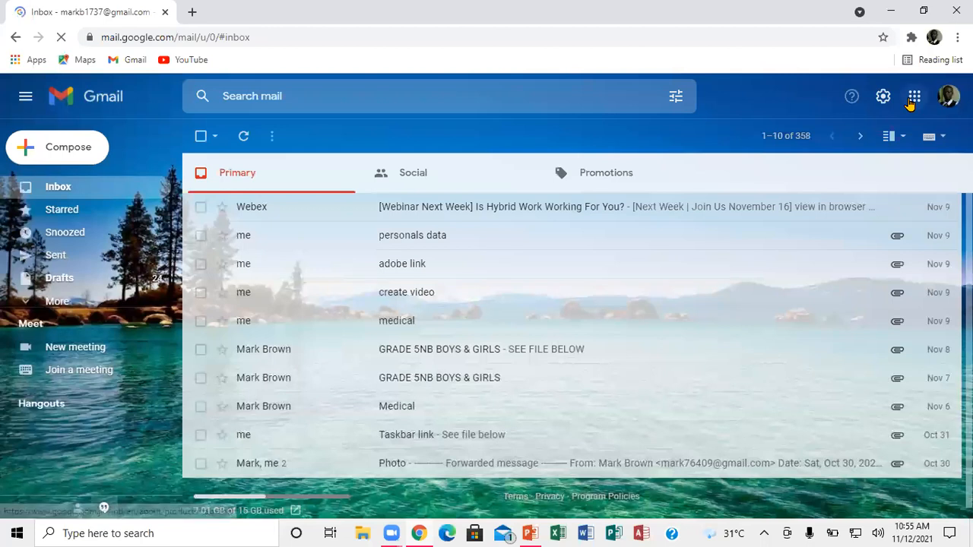
pyautogui.click(913, 99)
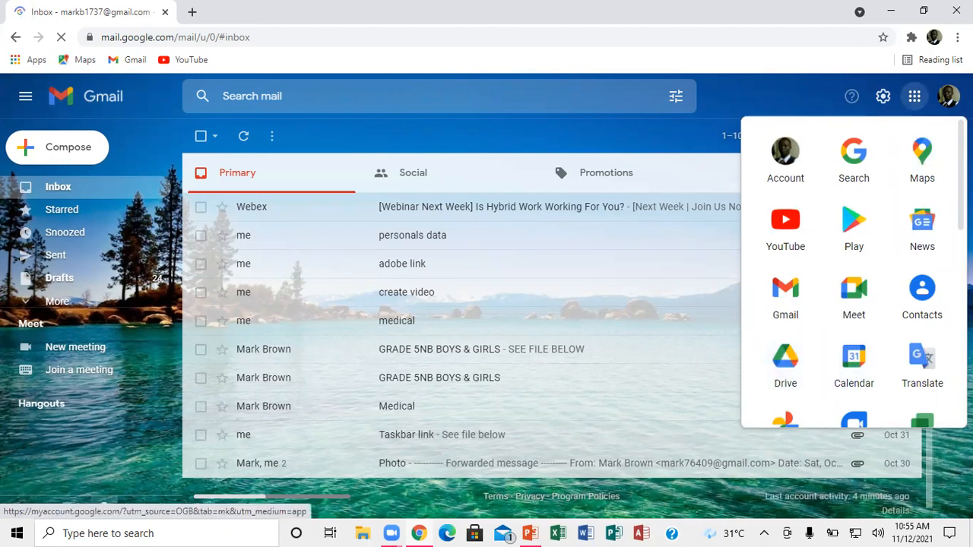
pyautogui.scroll(-4, 853, 273)
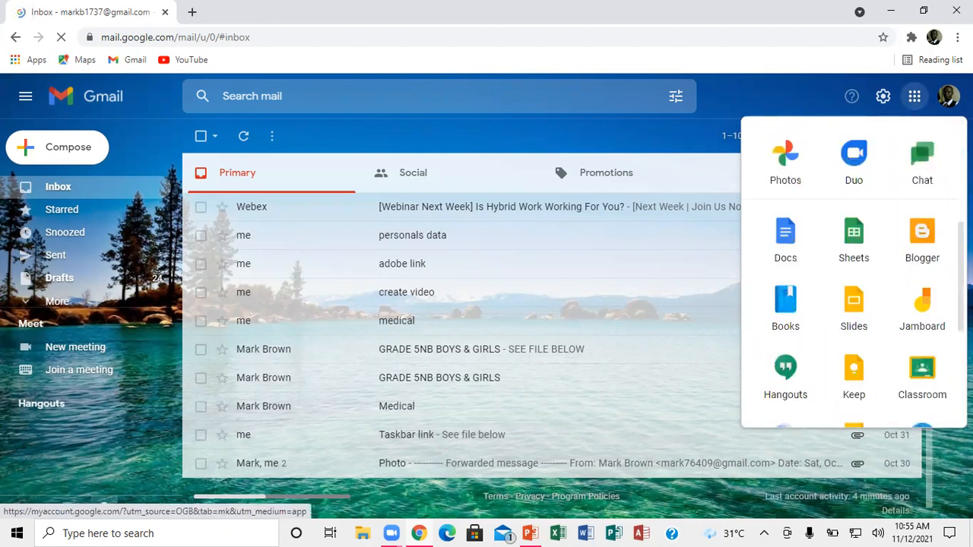
pyautogui.scroll(-3, 844, 320)
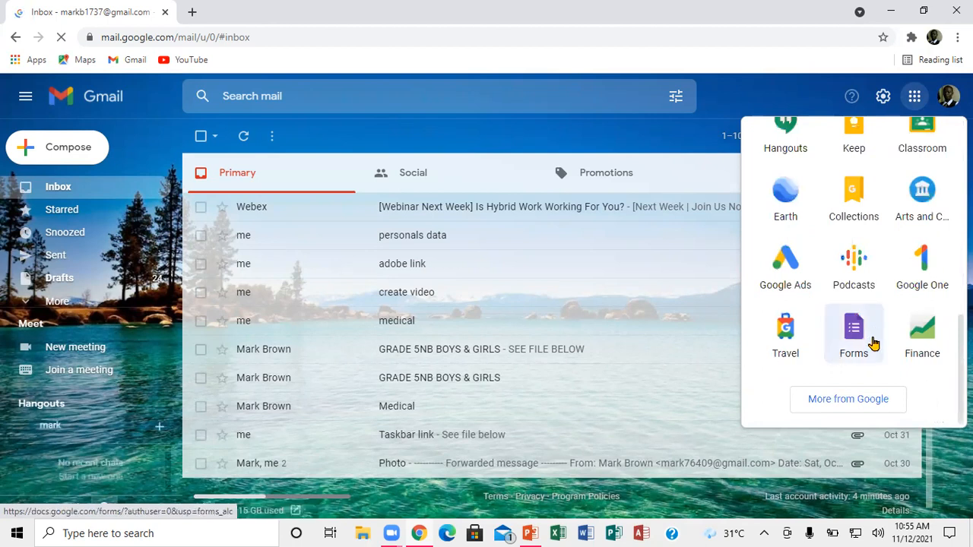
pyautogui.click(845, 339)
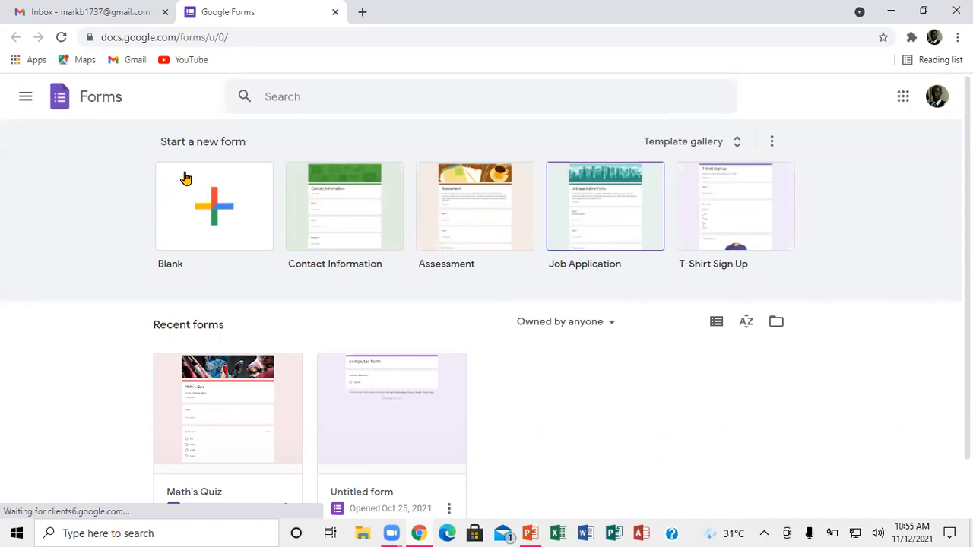
# Create a new blank form and set its title to "Computer Quiz"
pyautogui.click(215, 204)
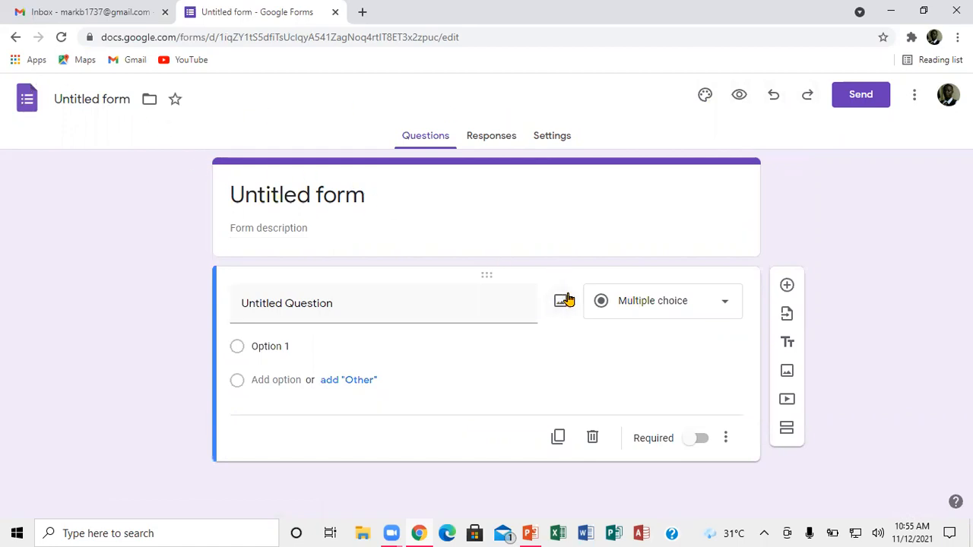
pyautogui.click(726, 304)
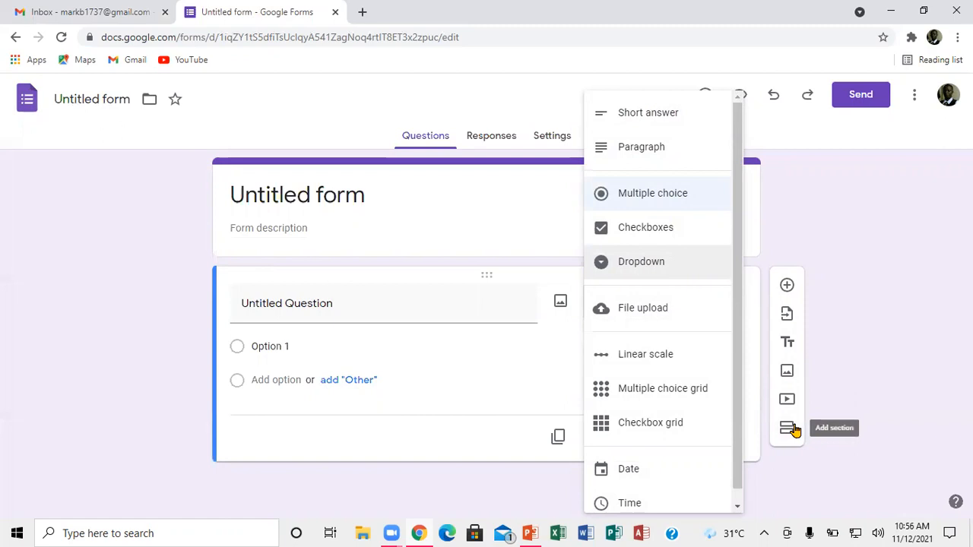
pyautogui.doubleClick(367, 199)
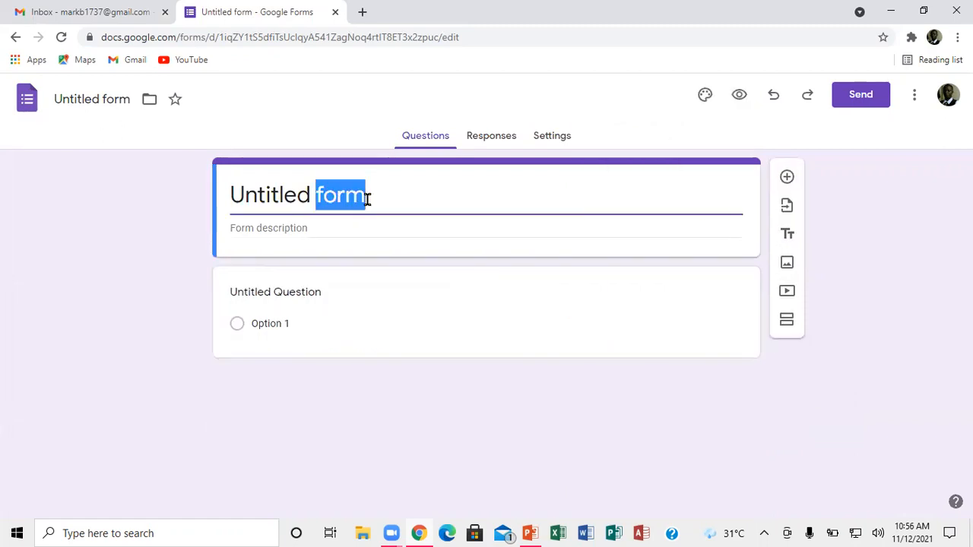
pyautogui.click(368, 197)
pyautogui.press('BackSpace')
pyautogui.press('BackSpace')
pyautogui.press('BackSpace')
pyautogui.press('BackSpace')
pyautogui.press('BackSpace')
pyautogui.press('BackSpace')
pyautogui.press('BackSpace')
pyautogui.press('BackSpace')
pyautogui.press('BackSpace')
pyautogui.press('BackSpace')
pyautogui.press('BackSpace')
pyautogui.press('BackSpace')
pyautogui.press('BackSpace')
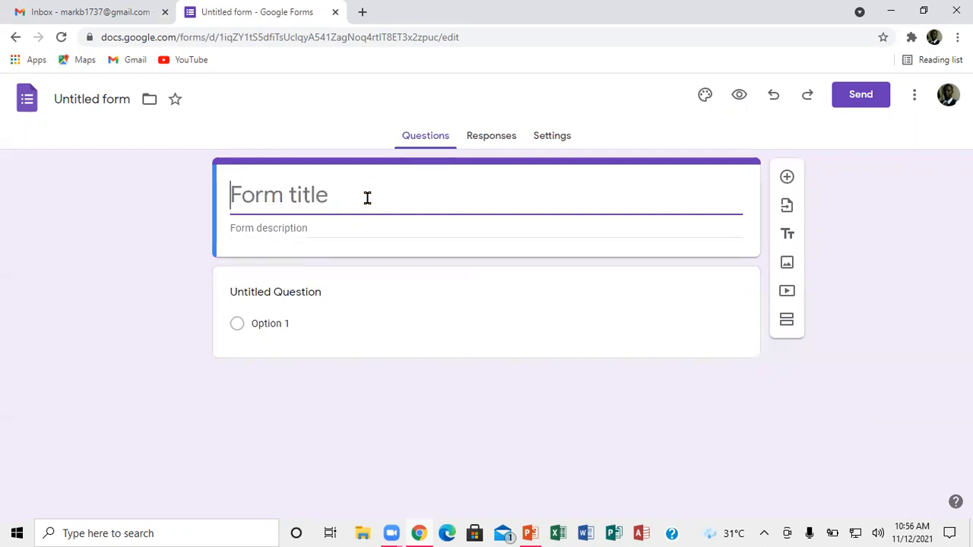
pyautogui.write('C')
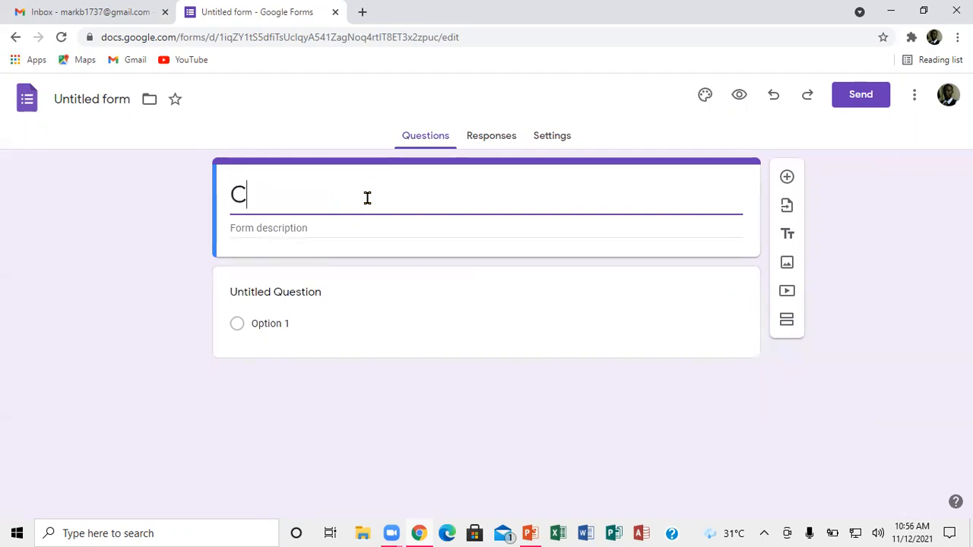
pyautogui.write('o')
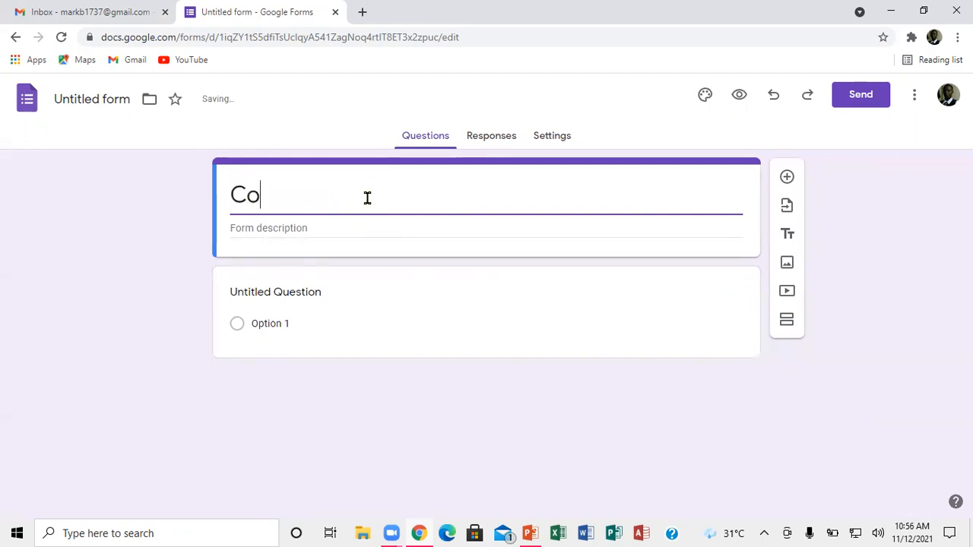
pyautogui.write('mputer')
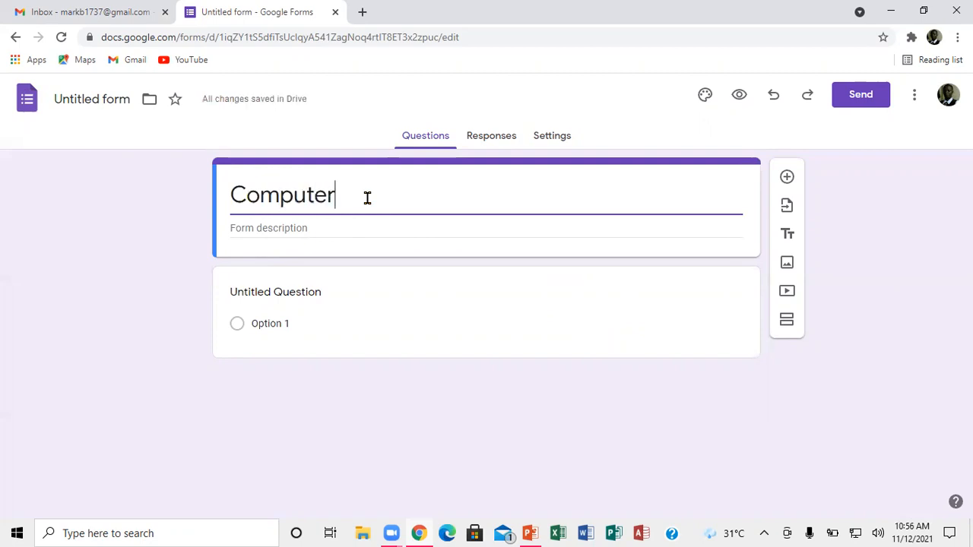
pyautogui.write(' Quix')
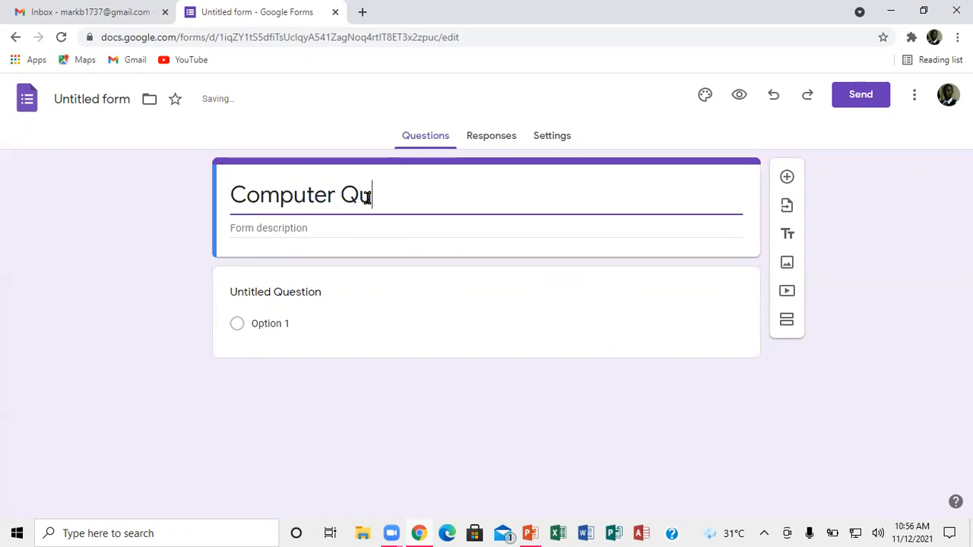
pyautogui.press('BackSpace')
pyautogui.press('BackSpace')
pyautogui.write('iz')
# Enter the form description "Read the question carefully and answer the question" and correct its misspelled words with the spelling suggestions
pyautogui.click(320, 232)
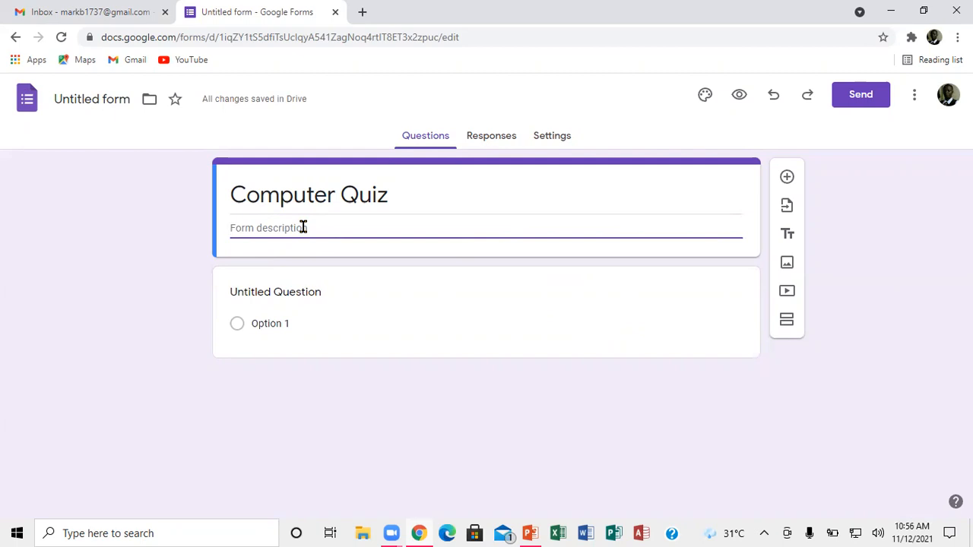
pyautogui.write('Fil')
pyautogui.press('BackSpace')
pyautogui.press('BackSpace')
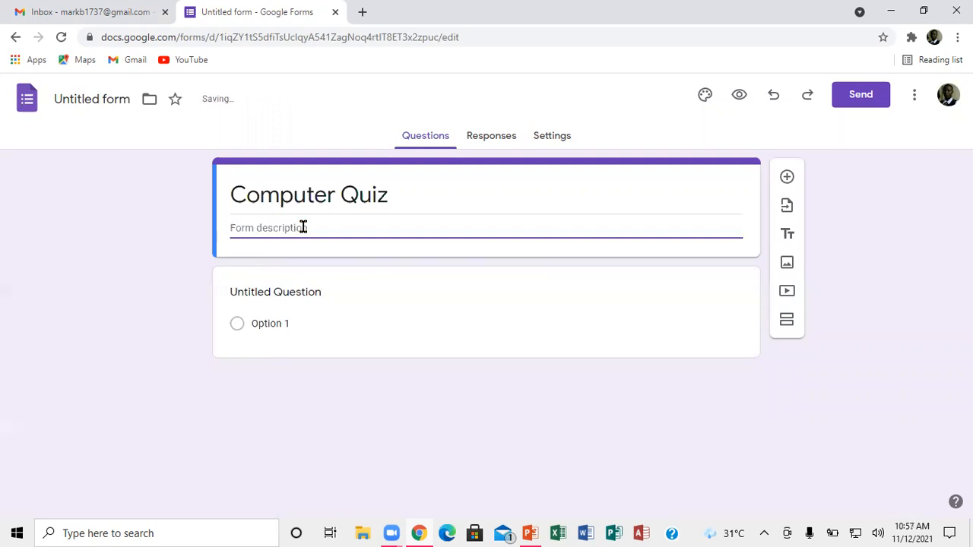
pyautogui.write('Read the questi')
pyautogui.write('on')
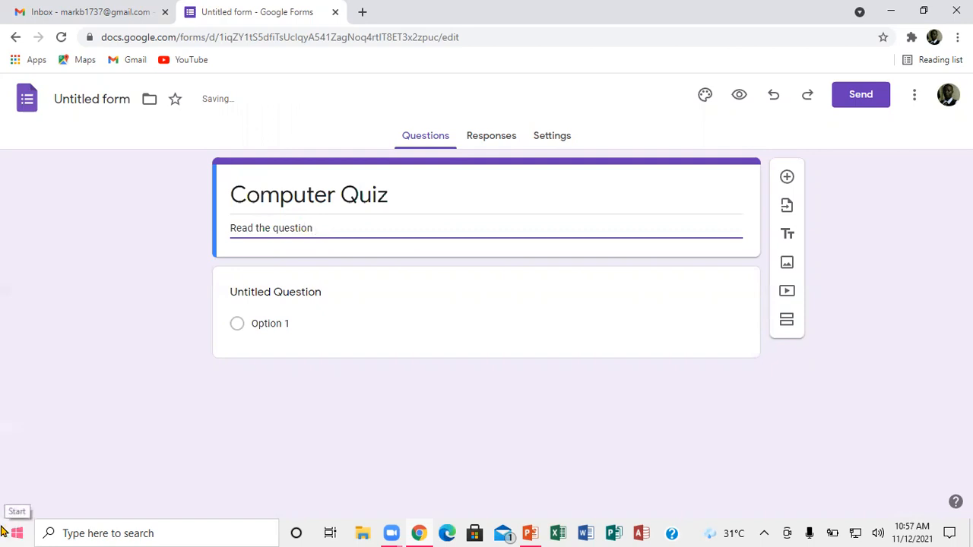
pyautogui.write(' careflly')
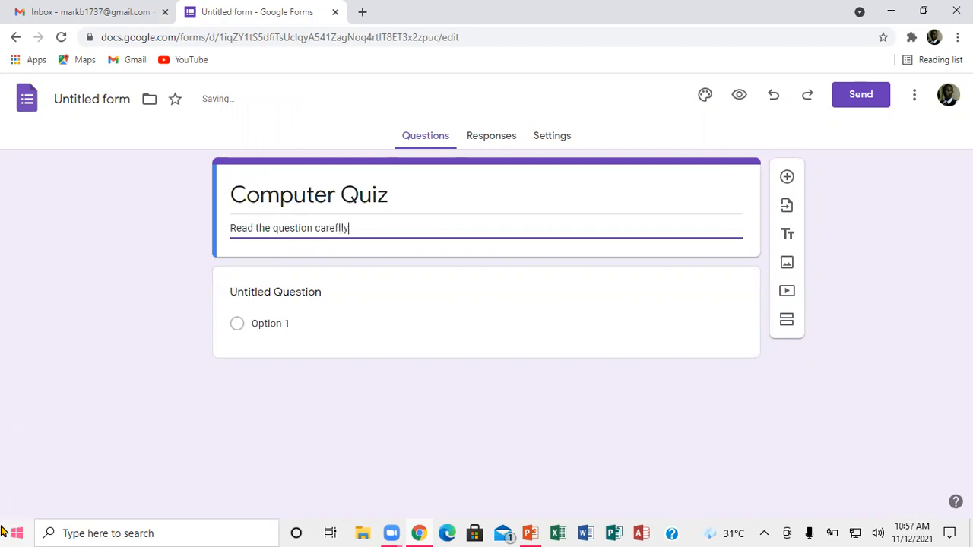
pyautogui.write(' and an')
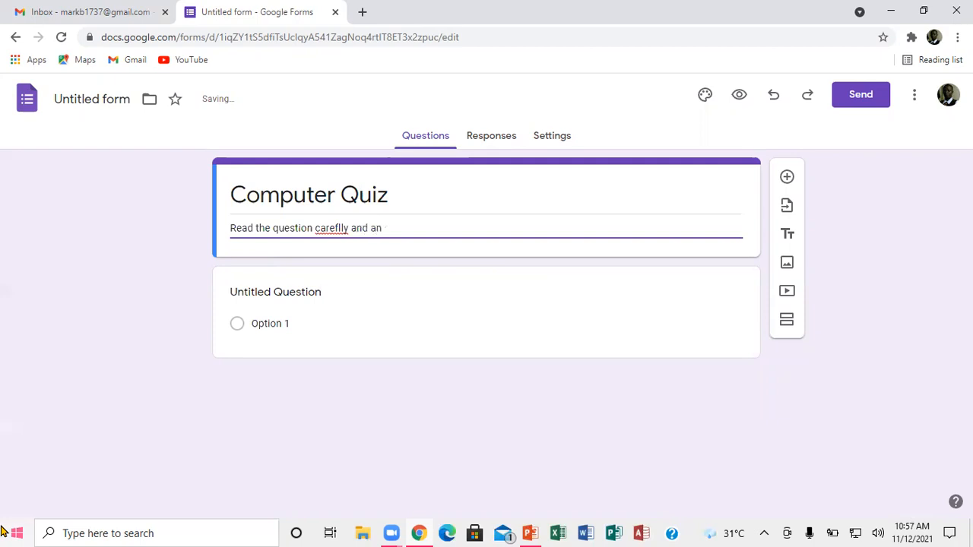
pyautogui.write('ser the question')
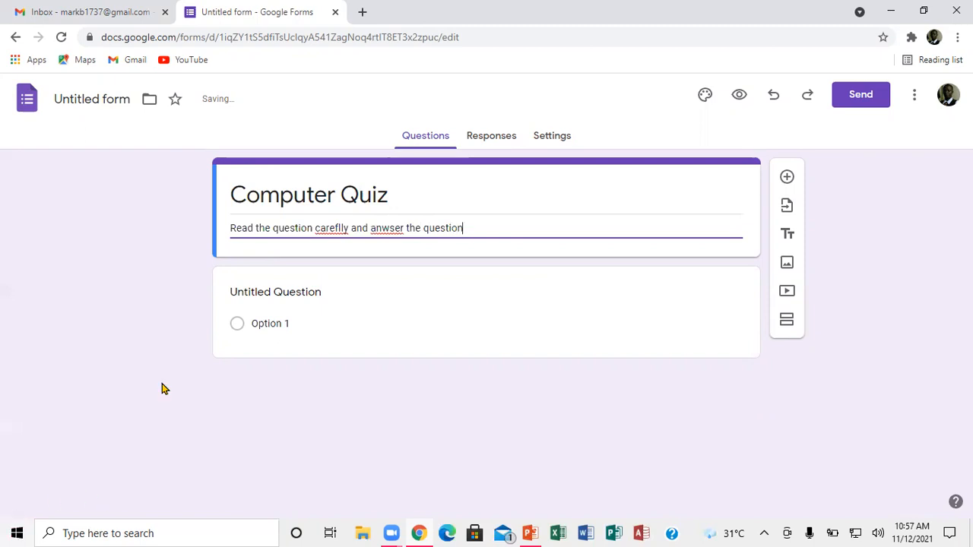
pyautogui.rightClick(332, 232)
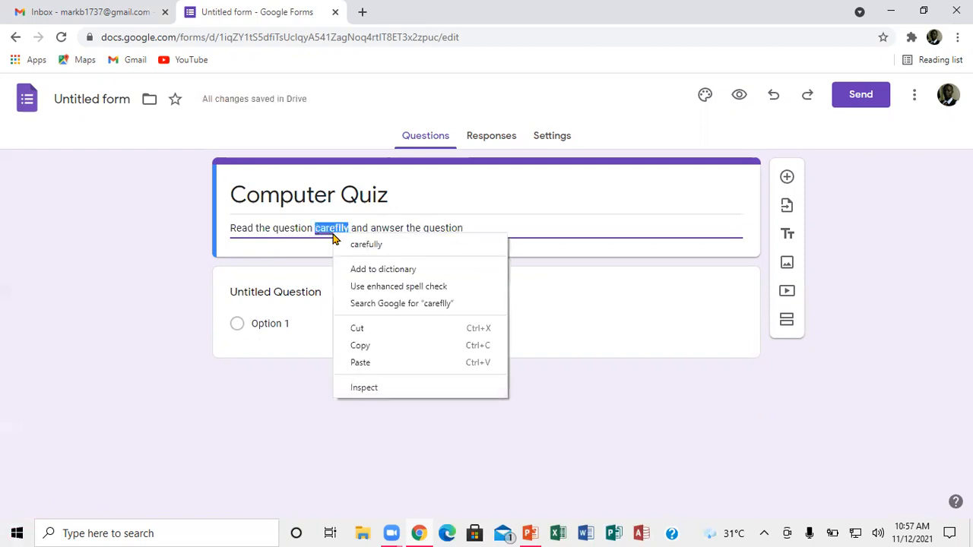
pyautogui.click(367, 246)
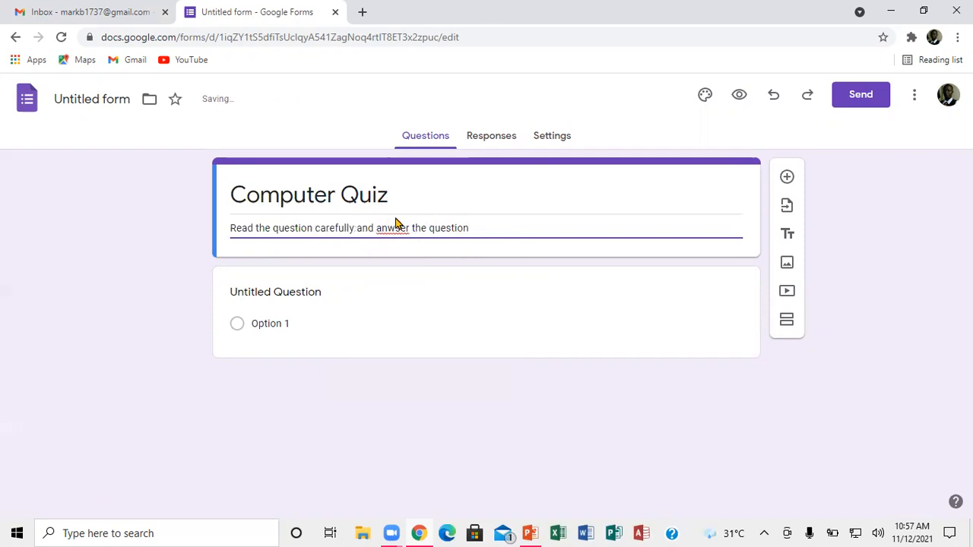
pyautogui.rightClick(396, 226)
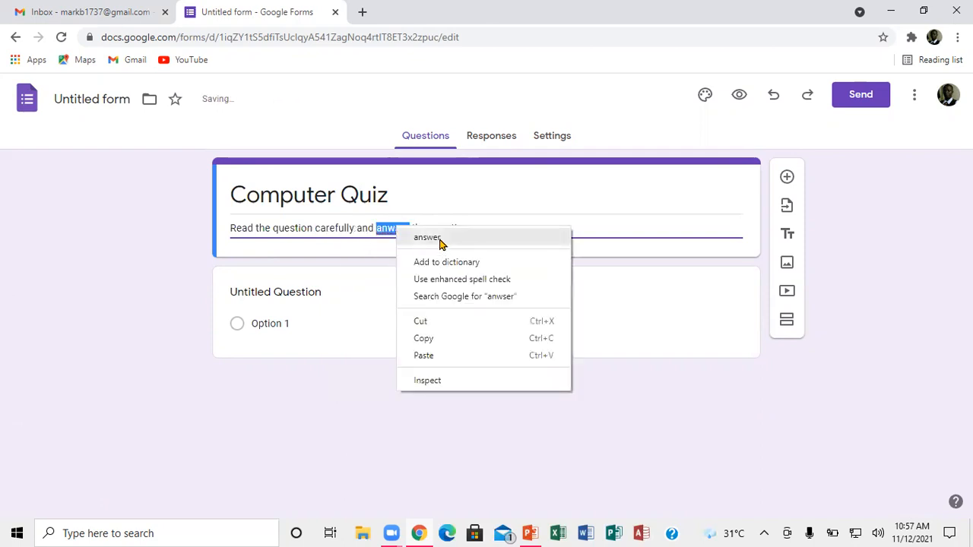
pyautogui.click(440, 241)
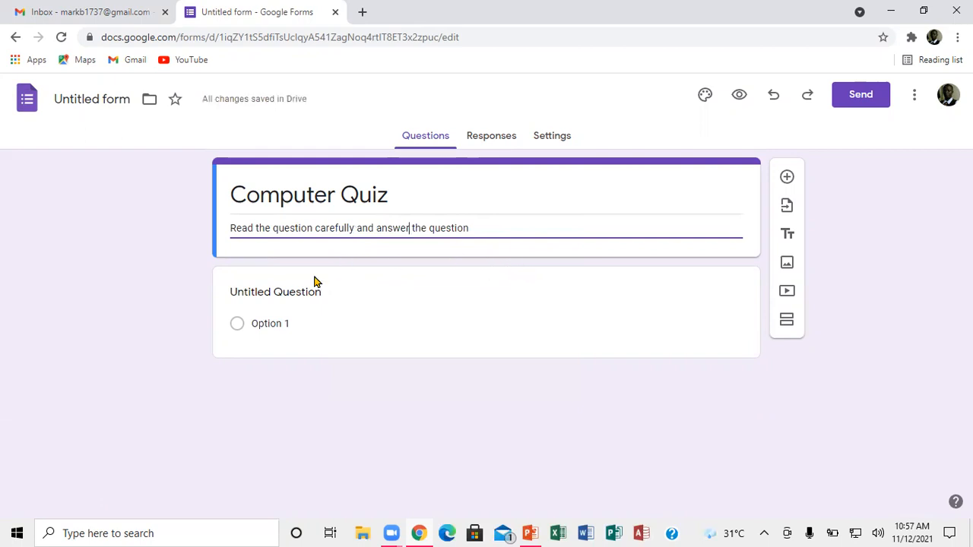
# Title the first question "Name:" as a short-answer question and make it required
pyautogui.click(286, 295)
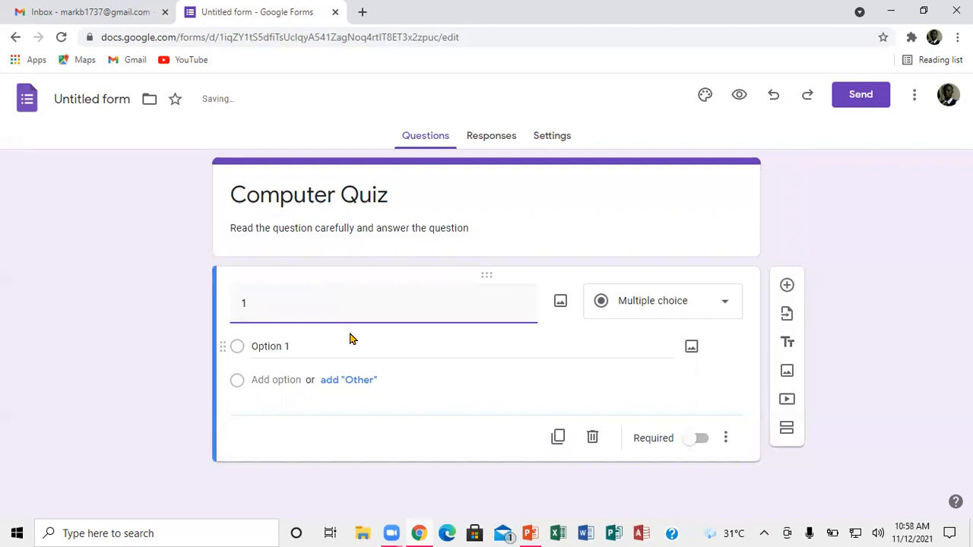
pyautogui.write(')')
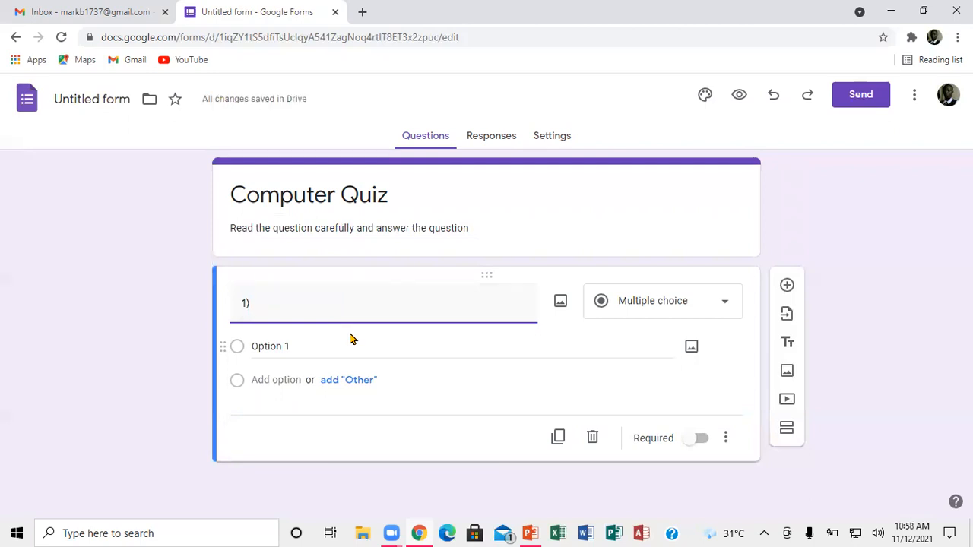
pyautogui.press('BackSpace')
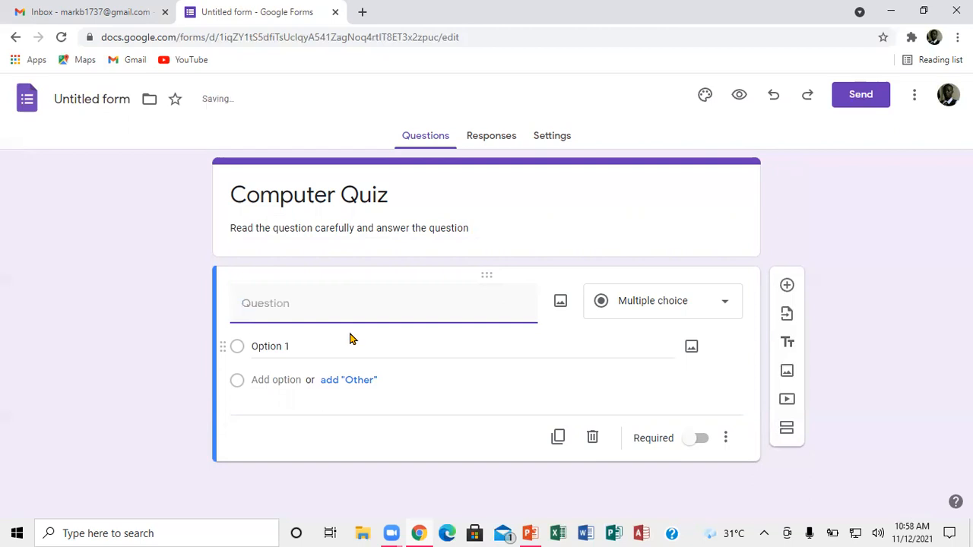
pyautogui.write('Name:')
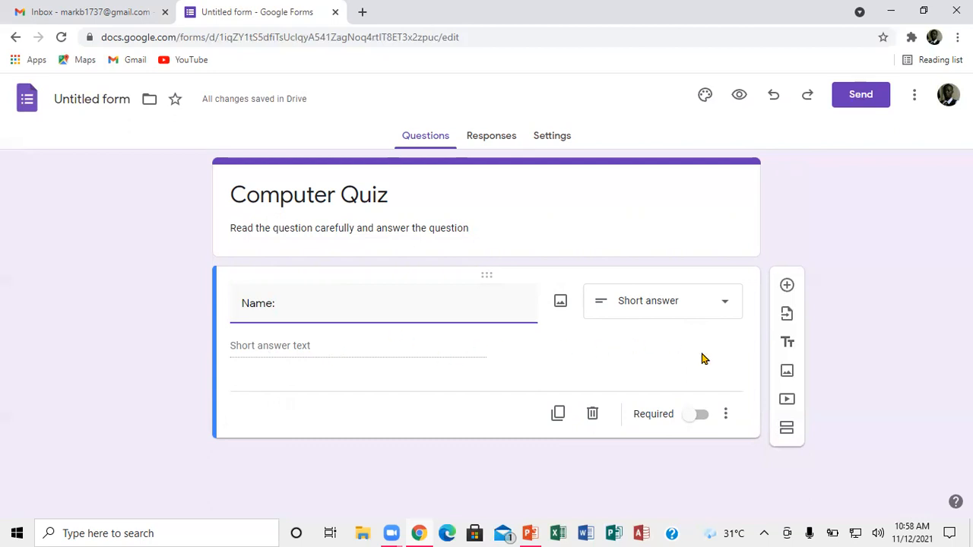
pyautogui.click(698, 417)
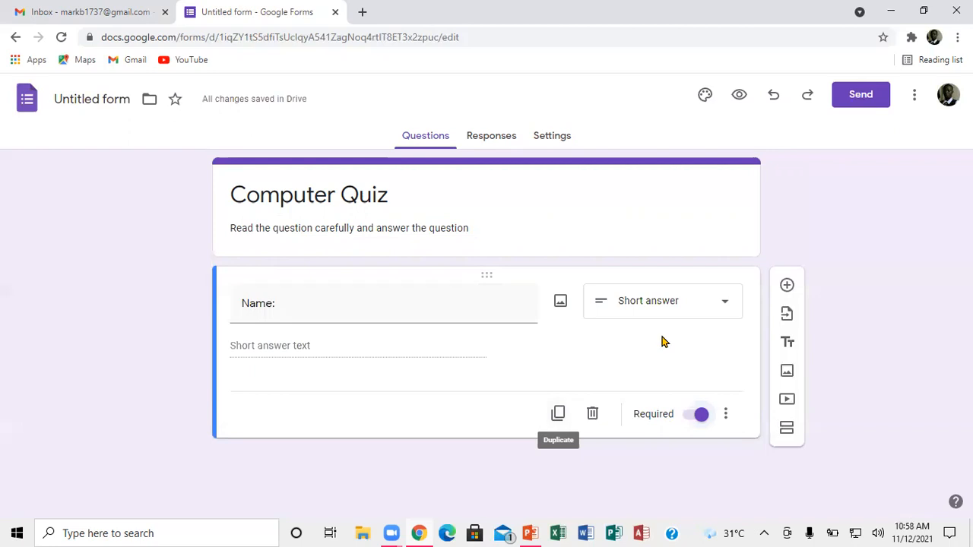
# Add a second short-answer question titled "Subject" and make it required
pyautogui.click(786, 286)
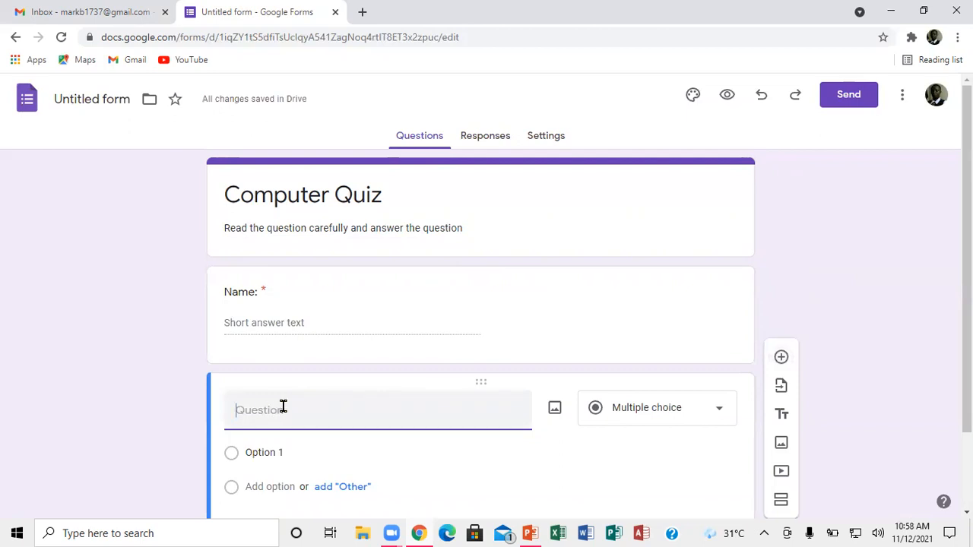
pyautogui.write('Su')
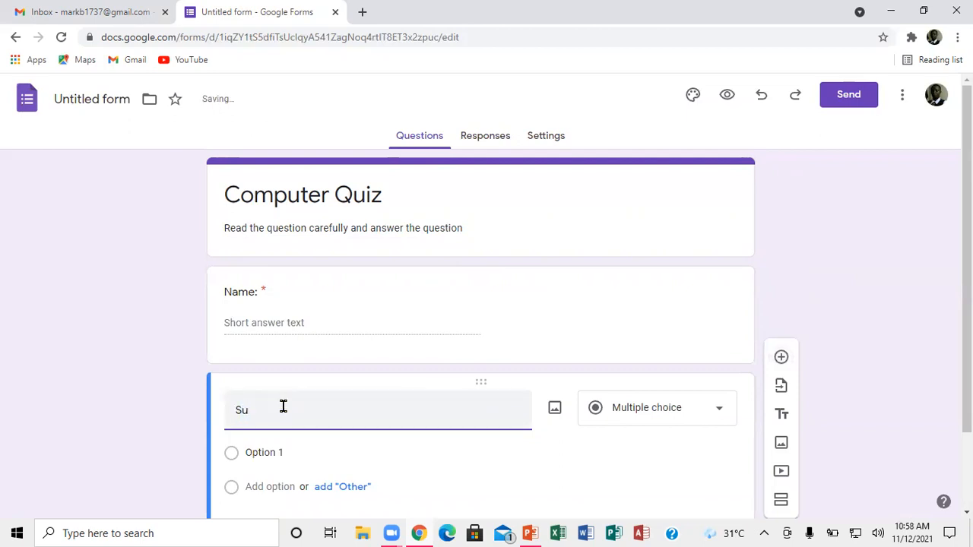
pyautogui.write('bject')
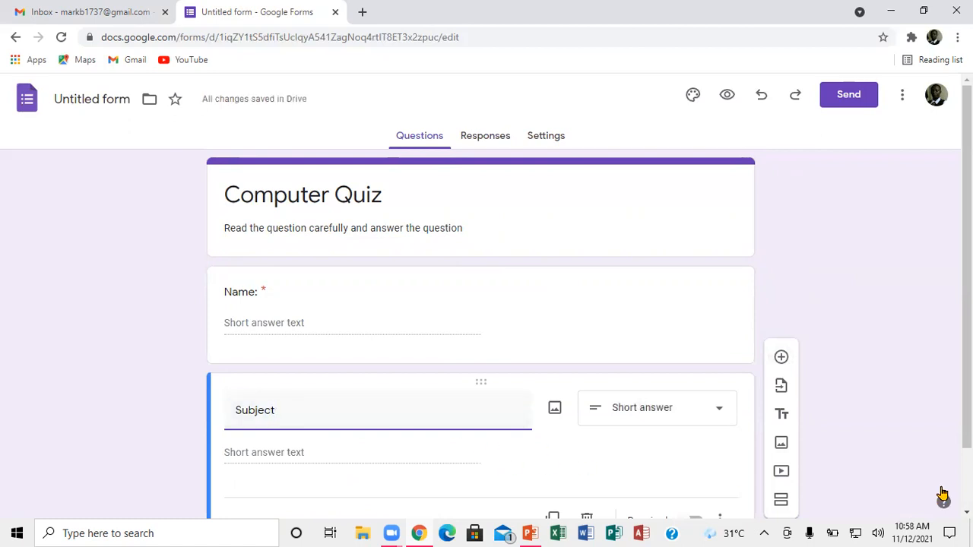
pyautogui.click(967, 513)
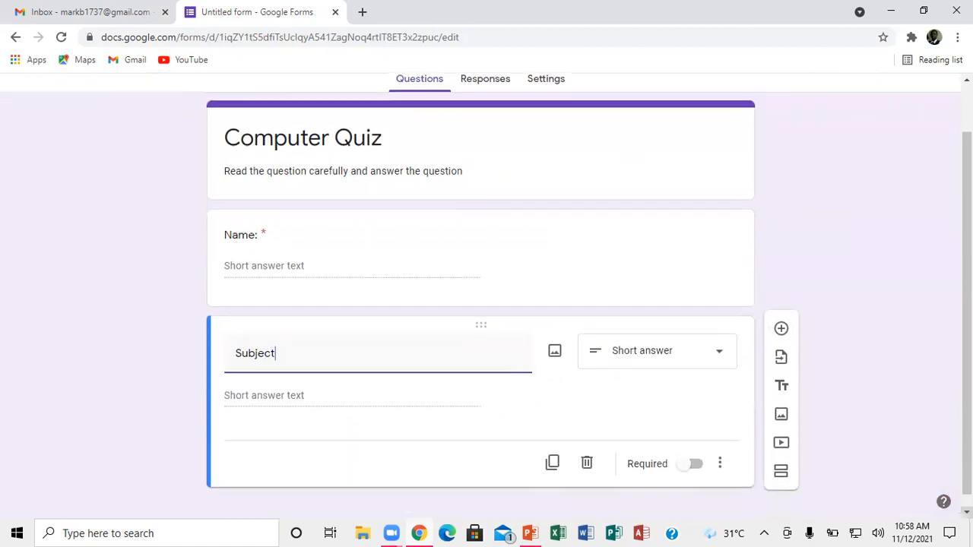
pyautogui.click(692, 450)
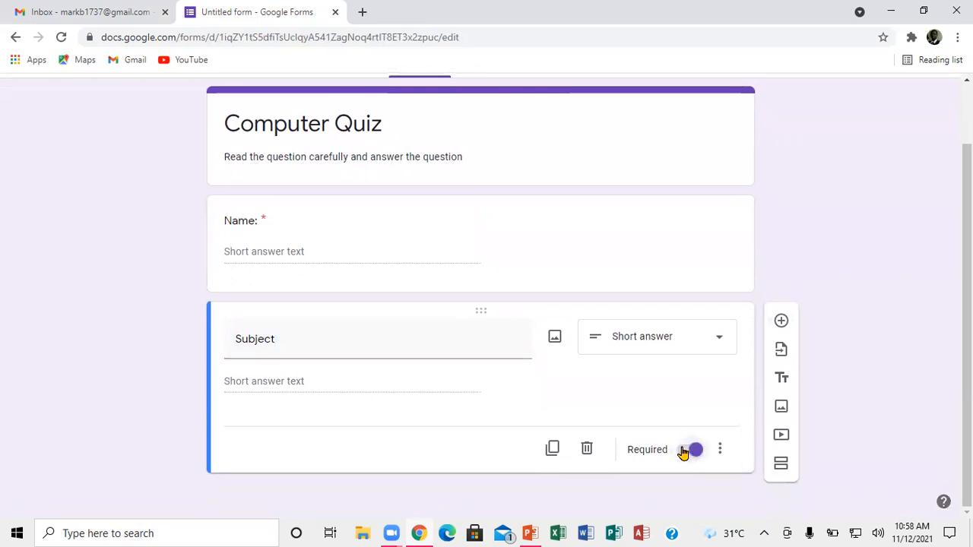
# Add a third short-answer question titled "Grade:" and make it required
pyautogui.click(781, 323)
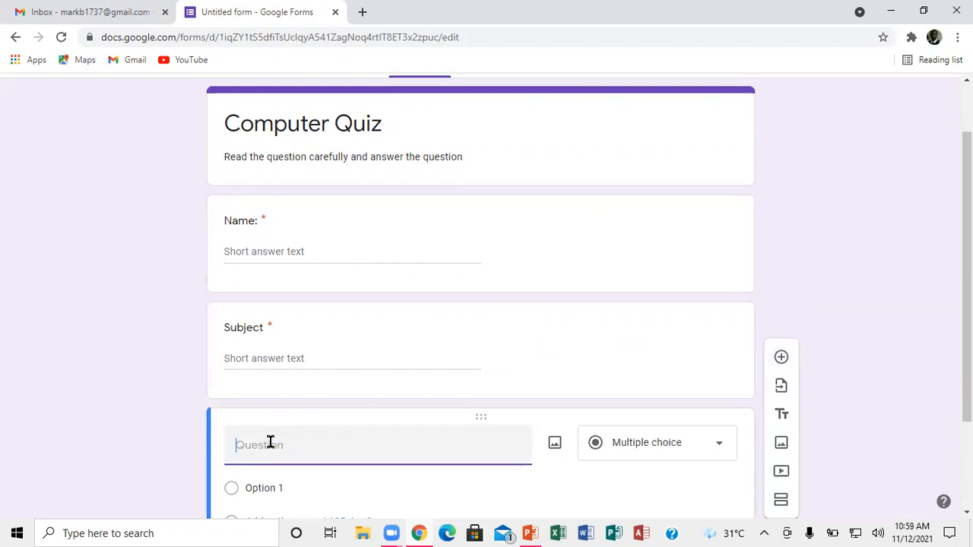
pyautogui.write('Grade:')
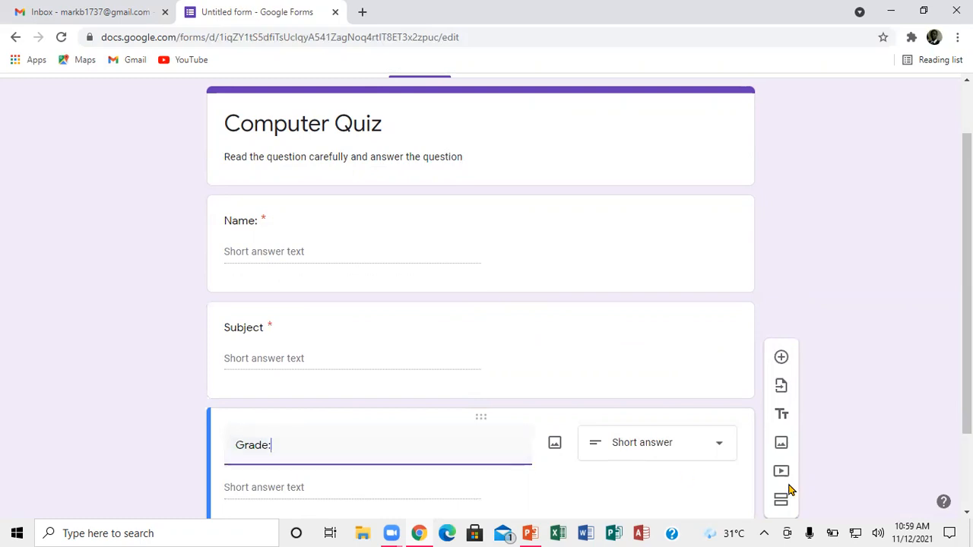
pyautogui.scroll(-2, 487, 296)
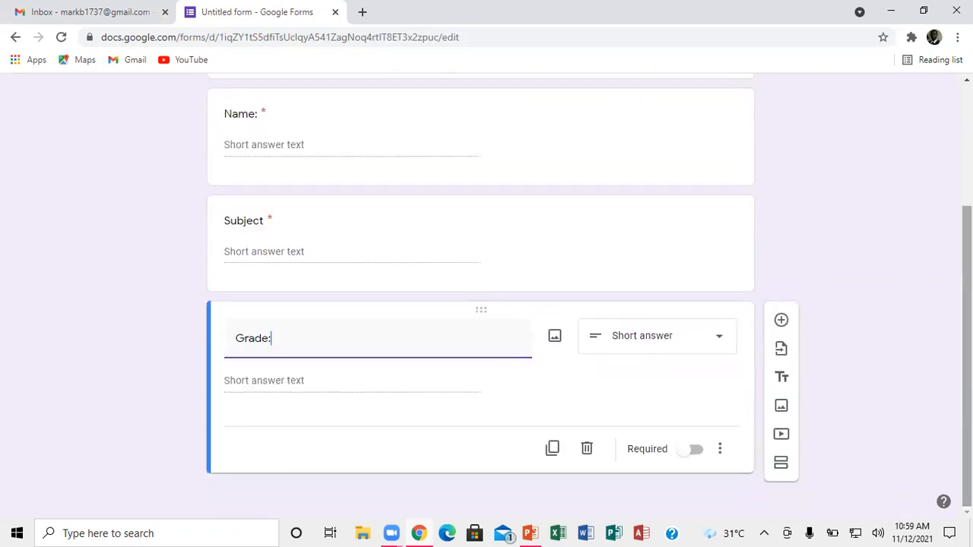
pyautogui.click(691, 450)
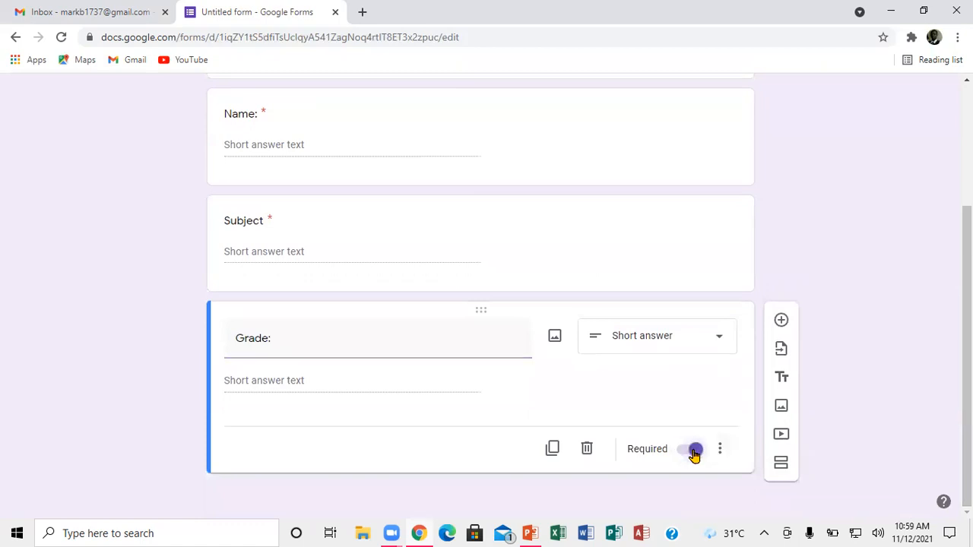
# Add a question titled "Gender" and change its type to Dropdown
pyautogui.click(781, 324)
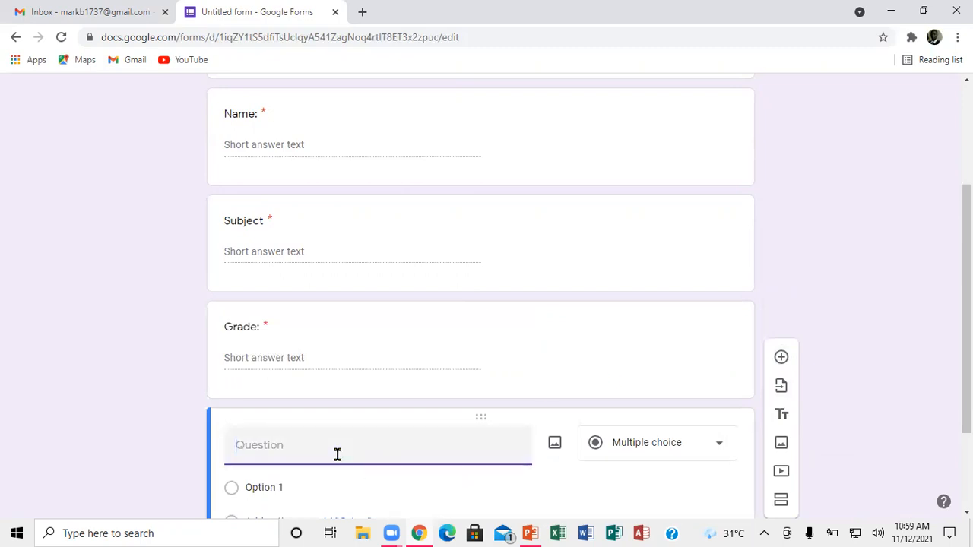
pyautogui.write('G')
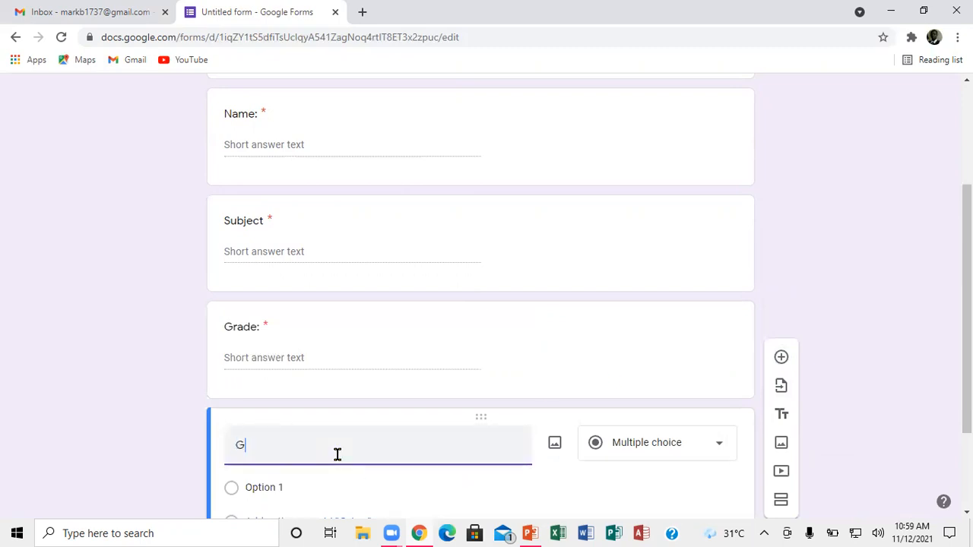
pyautogui.write('ender')
pyautogui.click(287, 487)
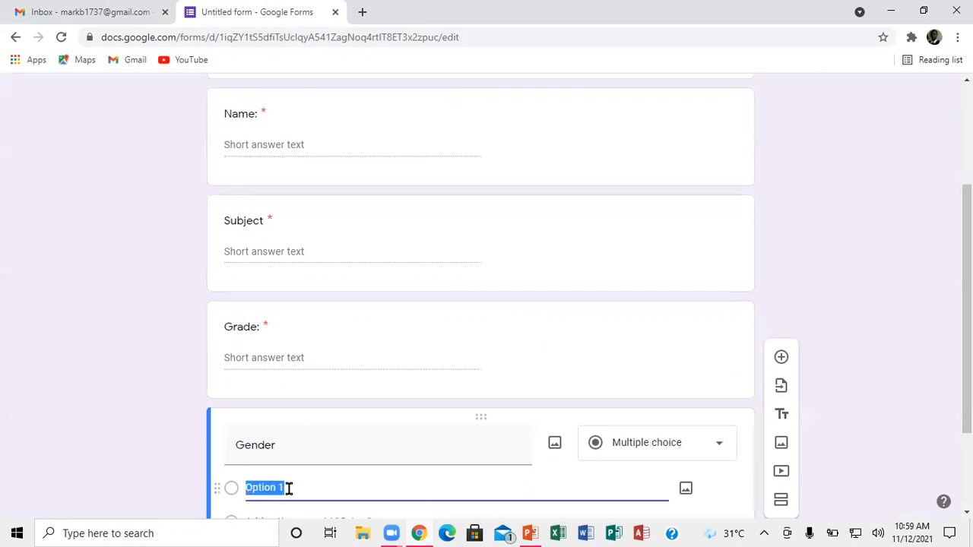
pyautogui.write('mM')
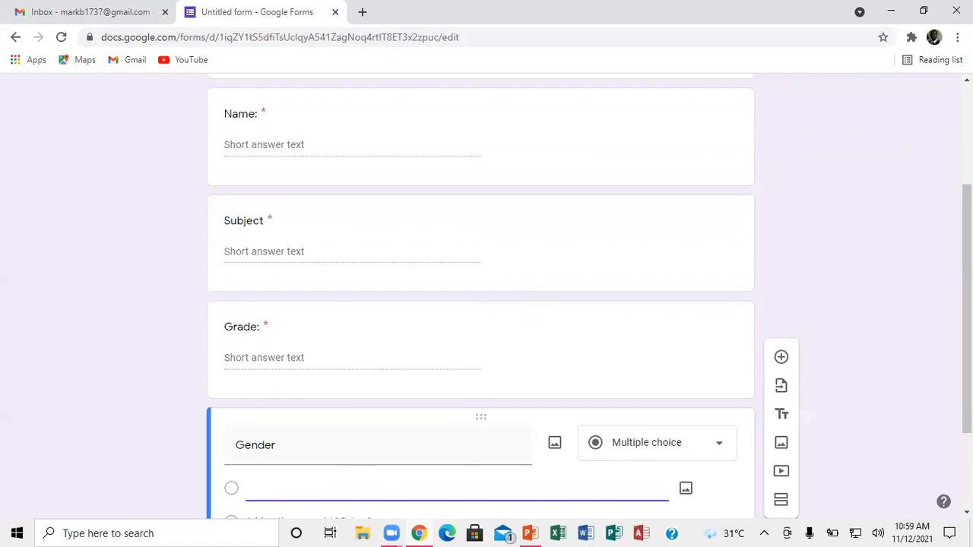
pyautogui.scroll(-2, 901, 472)
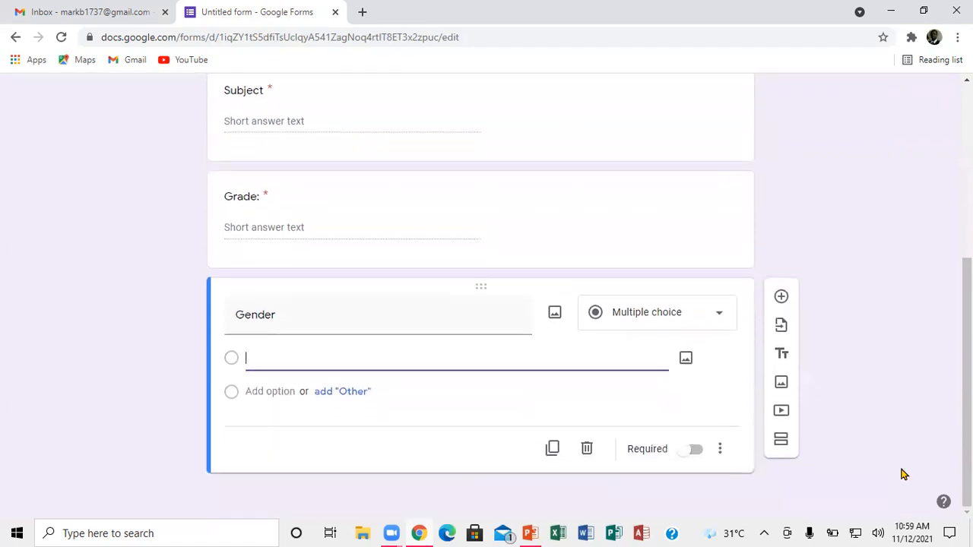
pyautogui.click(723, 320)
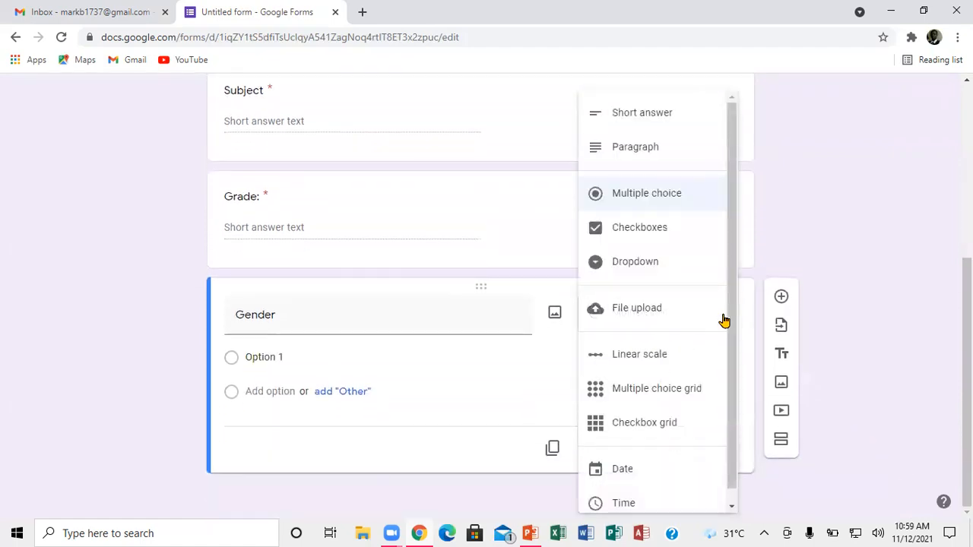
pyautogui.click(619, 262)
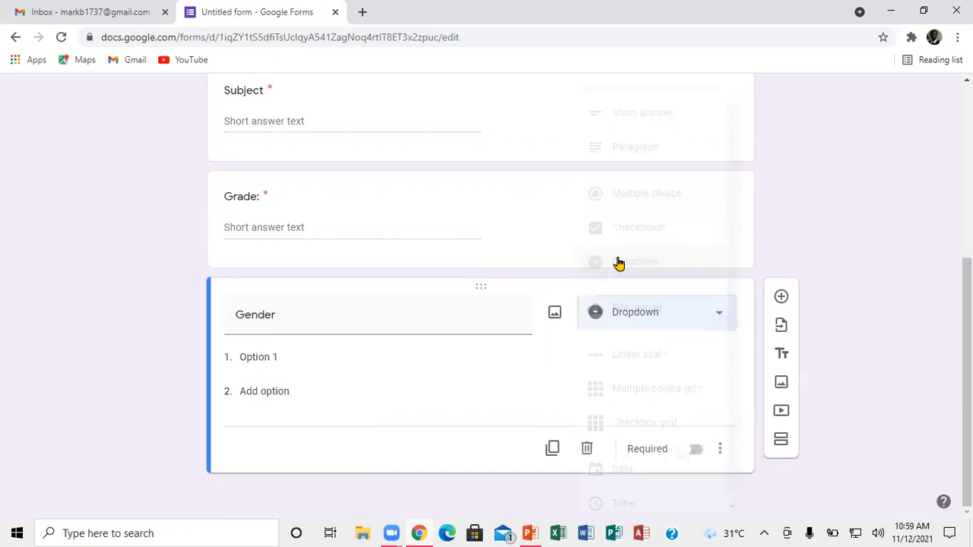
# Enter Male and Female as the Gender question's options and make the question required
pyautogui.click(280, 359)
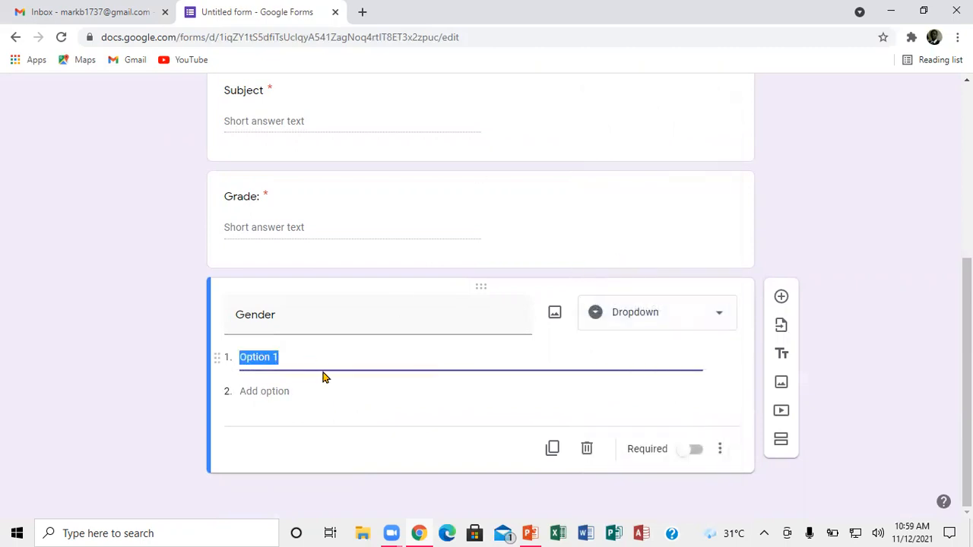
pyautogui.write('Male')
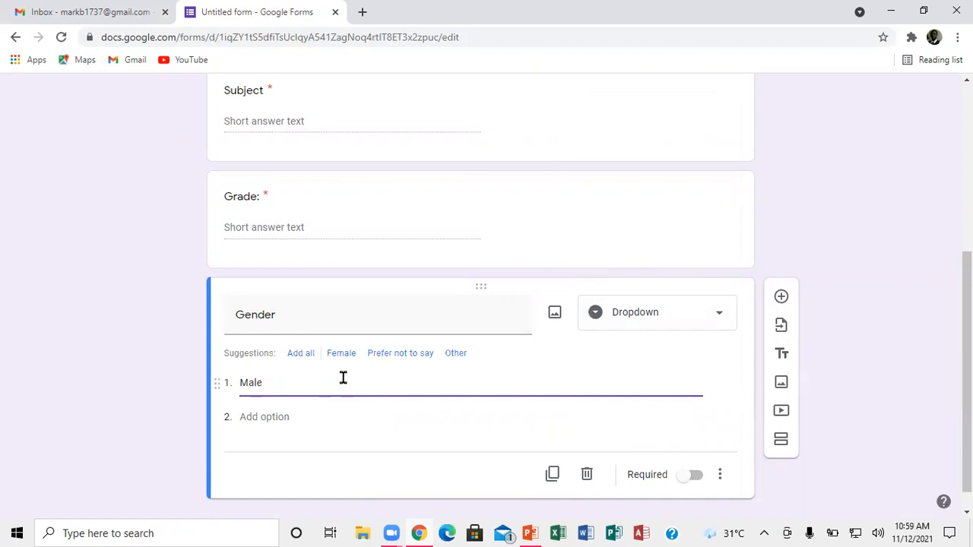
pyautogui.press('Return')
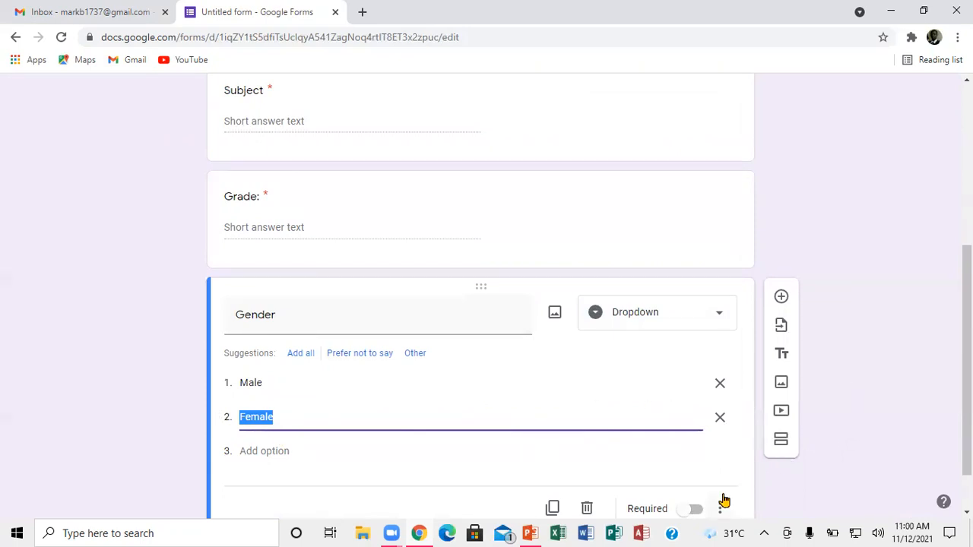
pyautogui.click(696, 509)
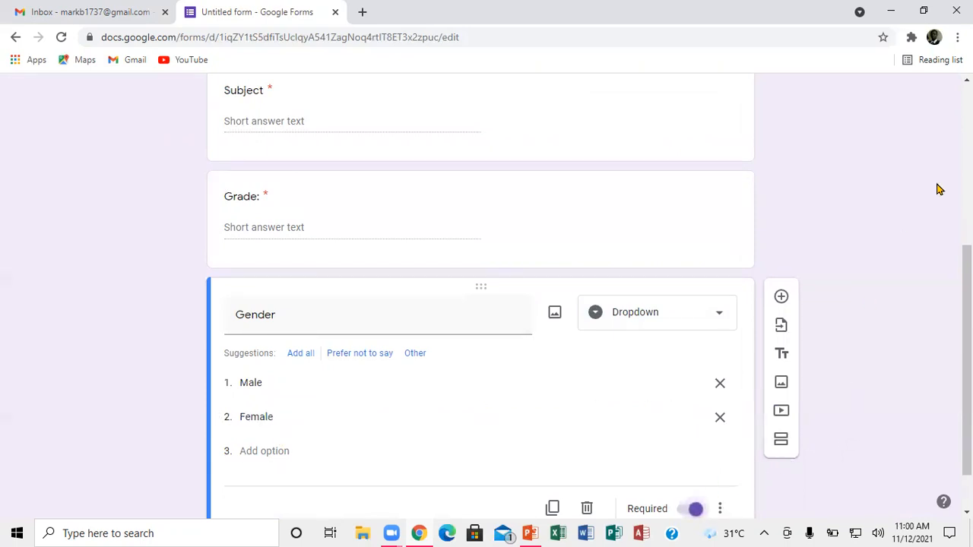
# Preview the form, look through its questions down to the end, and close the preview
pyautogui.scroll(5, 836, 305)
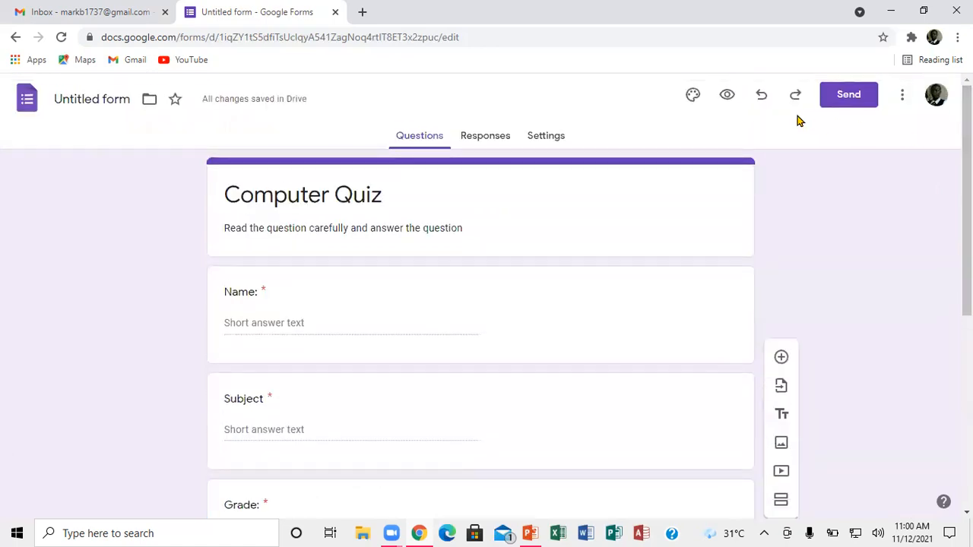
pyautogui.click(727, 96)
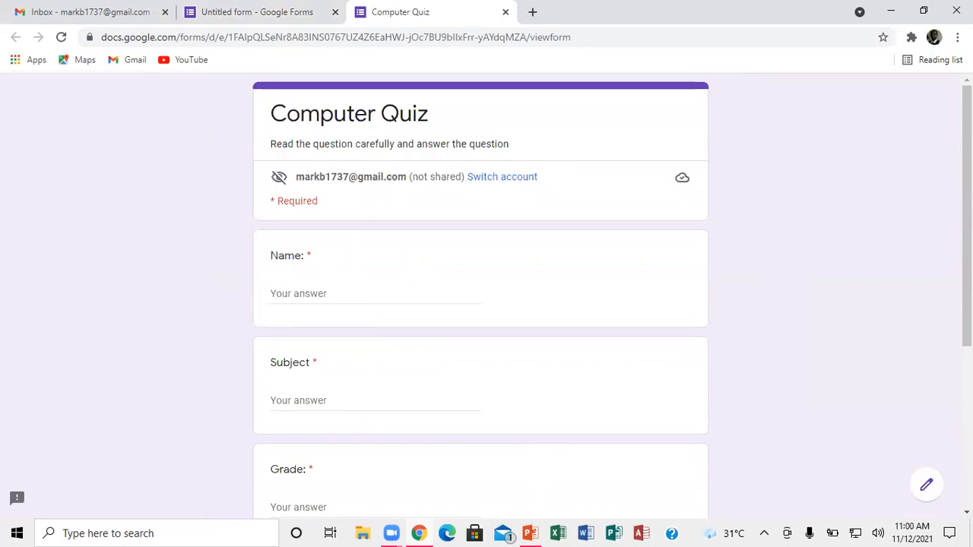
pyautogui.scroll(-3, 481, 297)
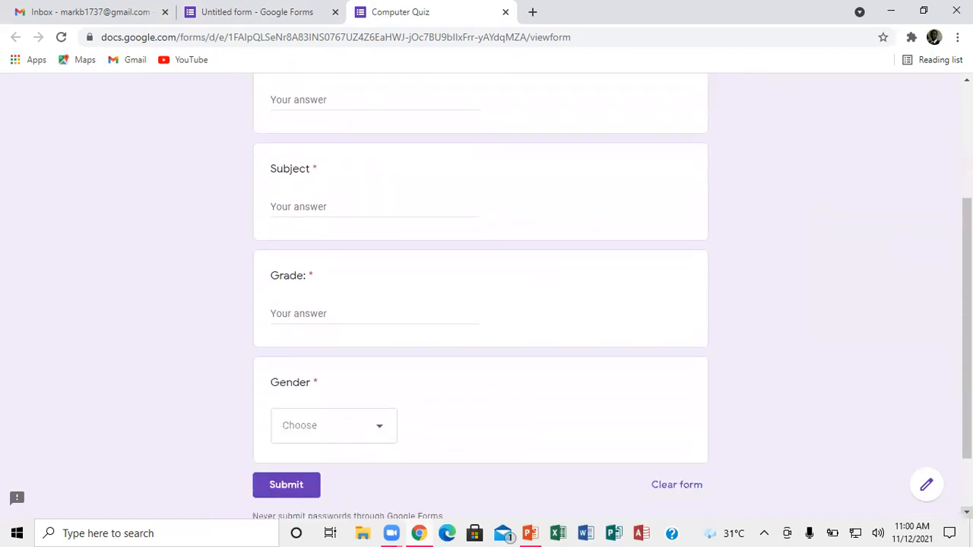
pyautogui.click(967, 513)
pyautogui.click(968, 512)
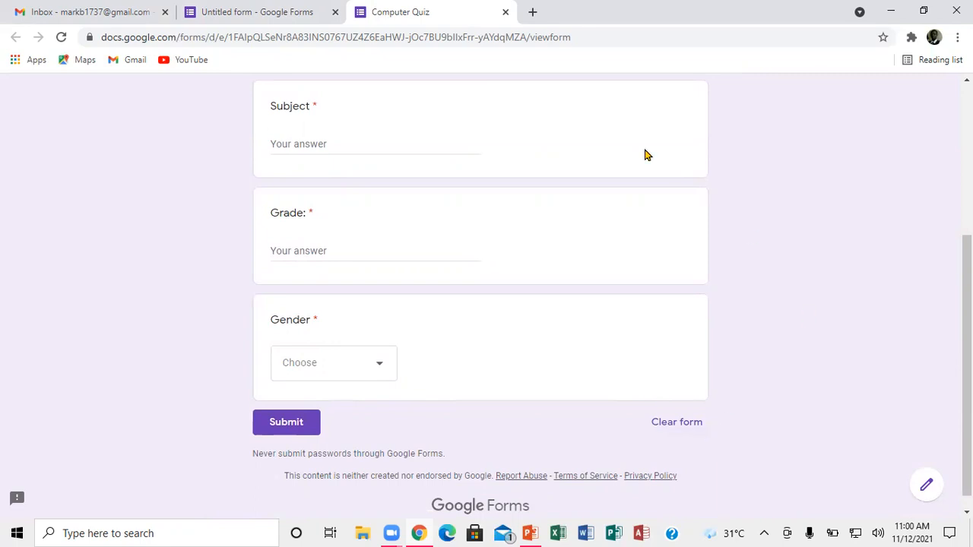
pyautogui.click(506, 12)
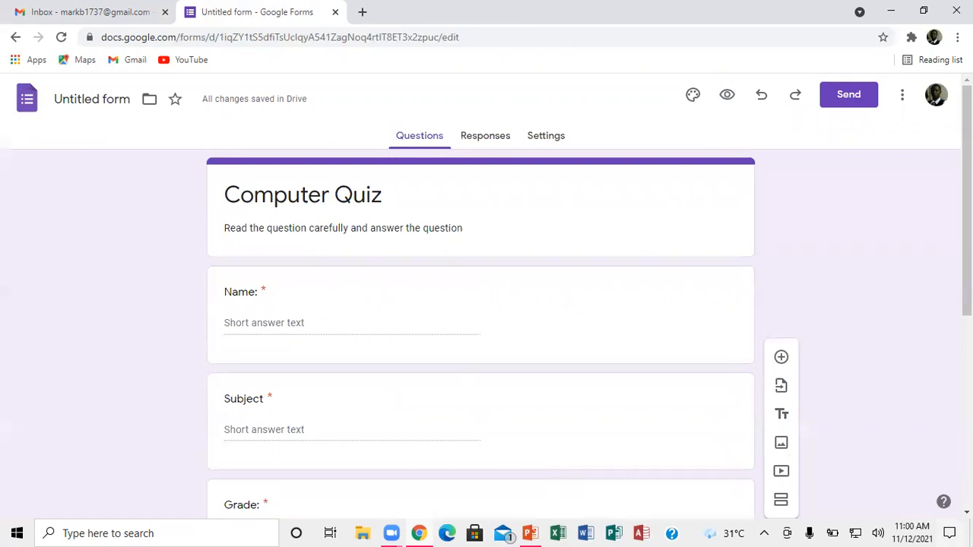
# Add a date question titled "Date:" below the Gender question and make it required
pyautogui.scroll(-2, 487, 295)
pyautogui.scroll(-3, 486, 297)
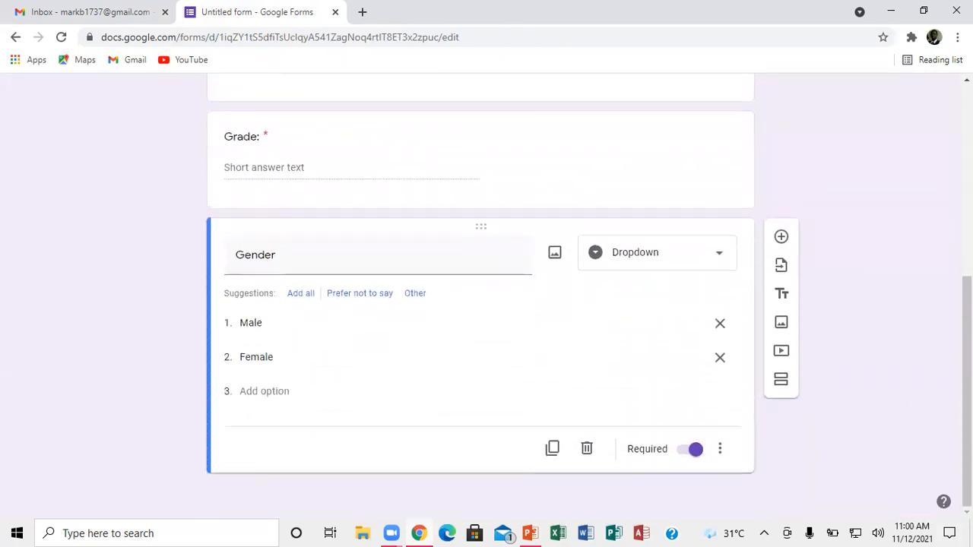
pyautogui.click(782, 237)
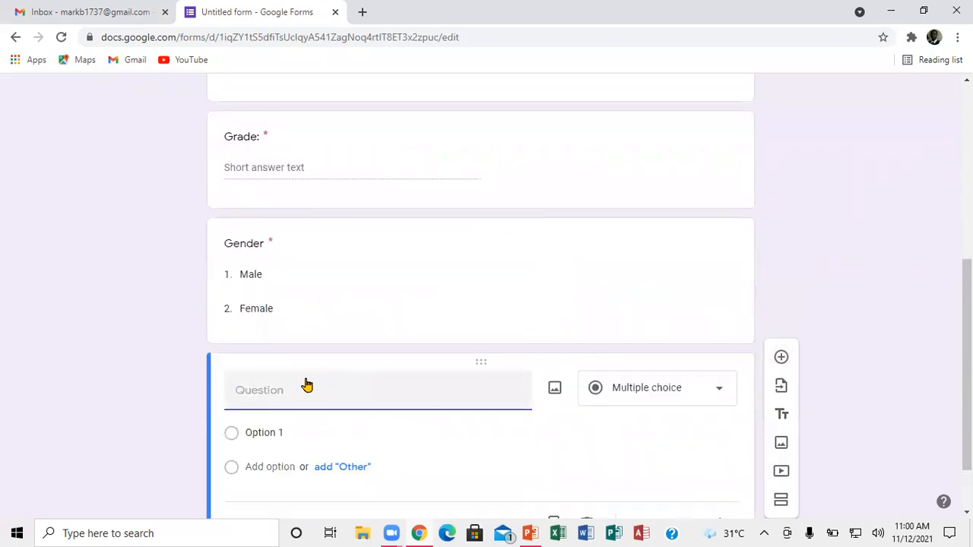
pyautogui.write('Date:')
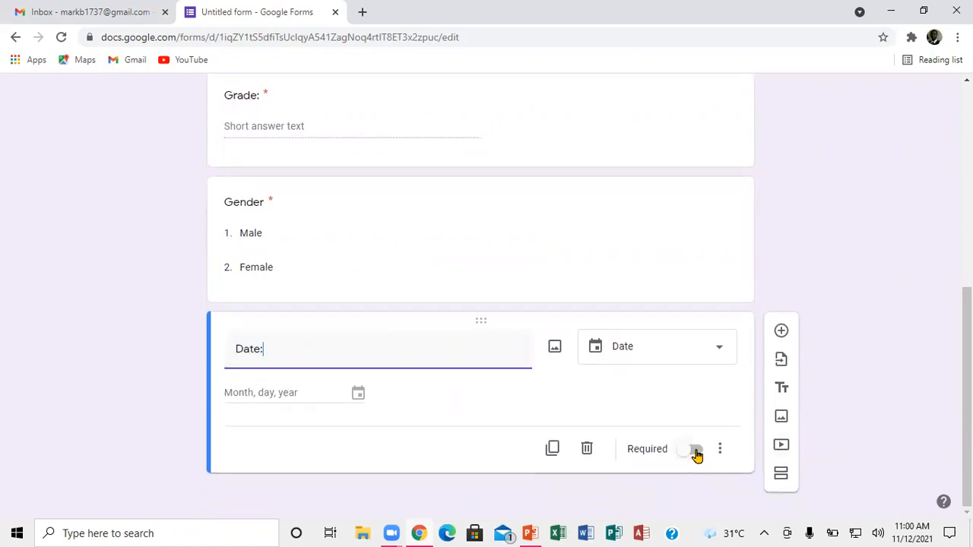
pyautogui.click(696, 455)
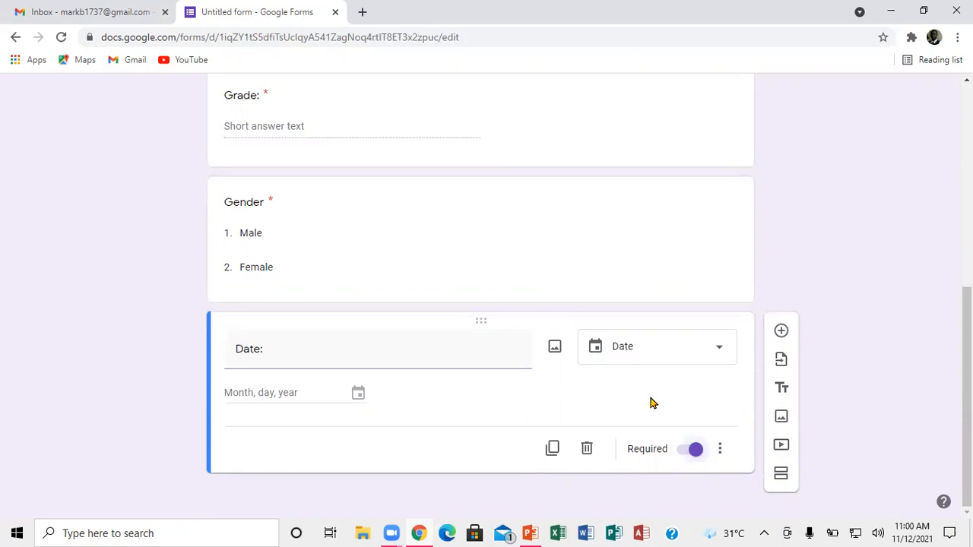
# Add a dropdown question titled "Parish" with Kingston and St Mary as its first two options
pyautogui.click(782, 332)
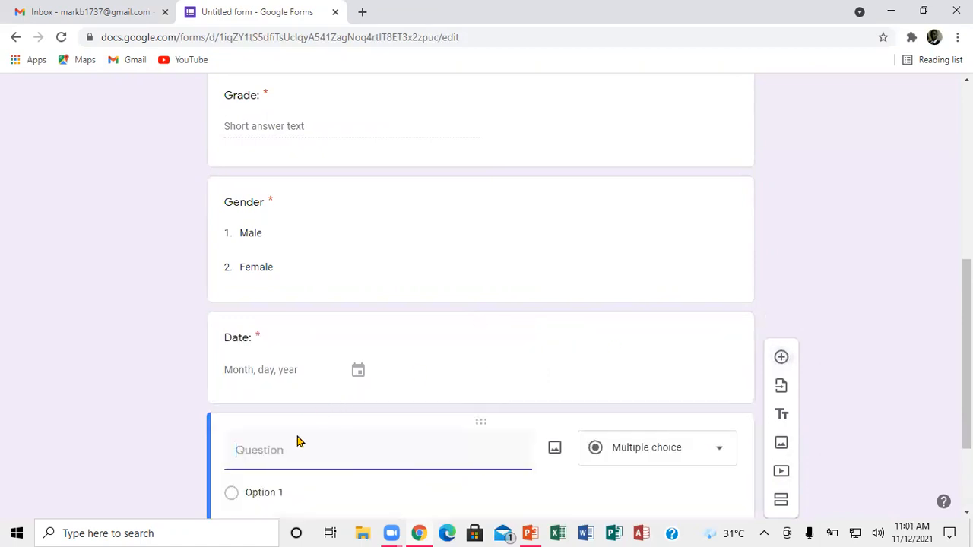
pyautogui.write('Parish')
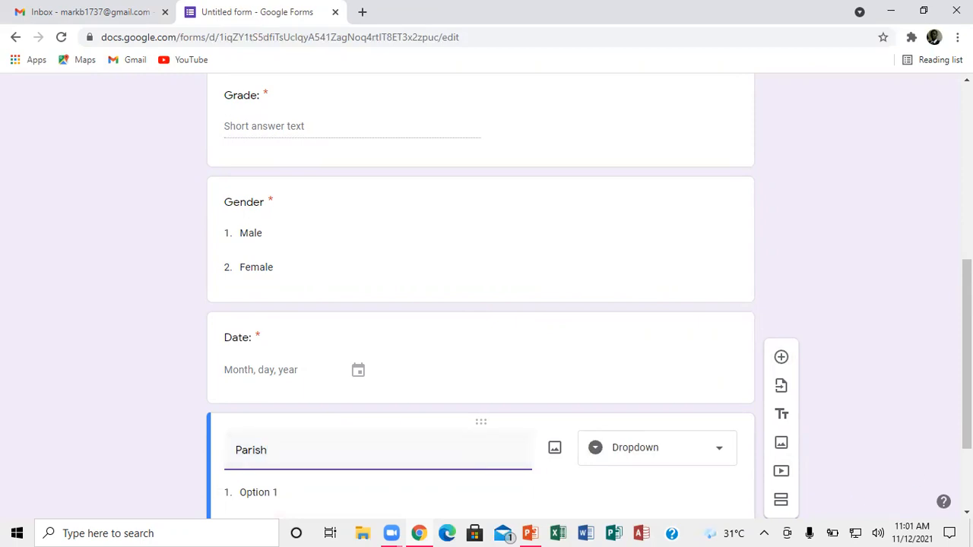
pyautogui.scroll(-2, 638, 421)
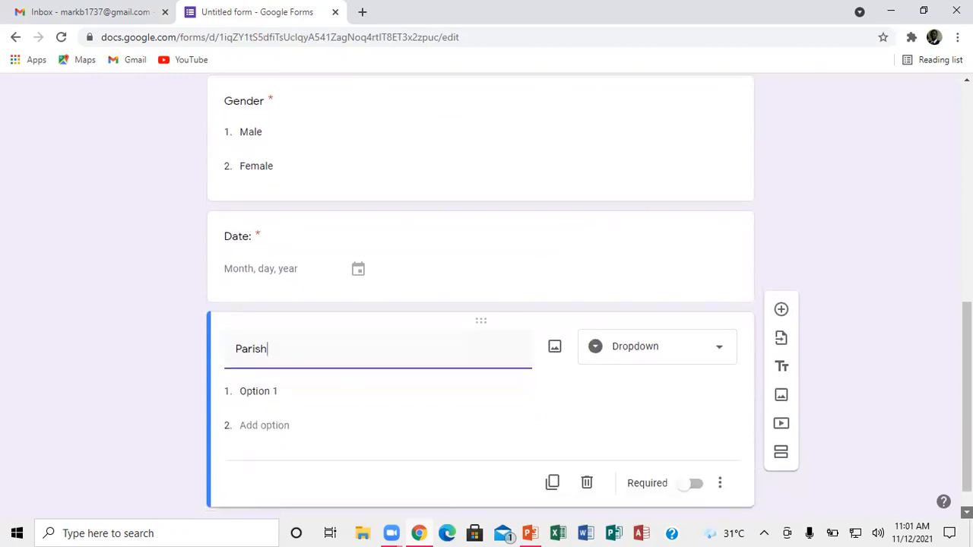
pyautogui.click(276, 363)
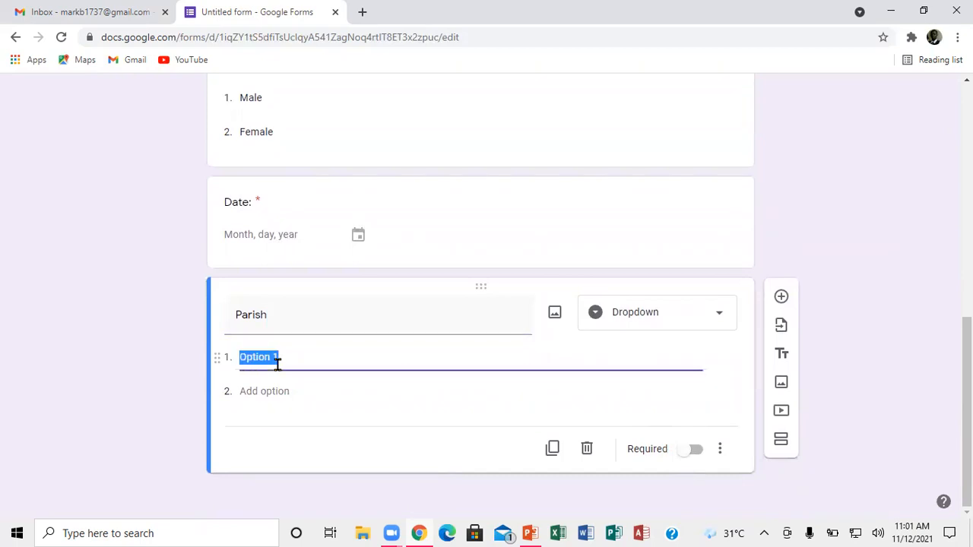
pyautogui.write('Kingst')
pyautogui.write('on')
pyautogui.press('Return')
pyautogui.write('St')
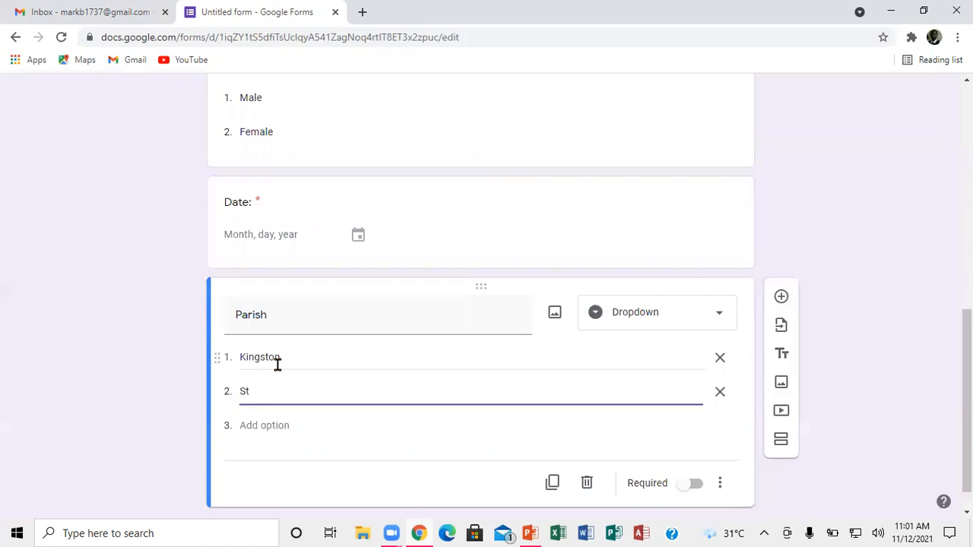
pyautogui.write(' Mary')
pyautogui.press('Return')
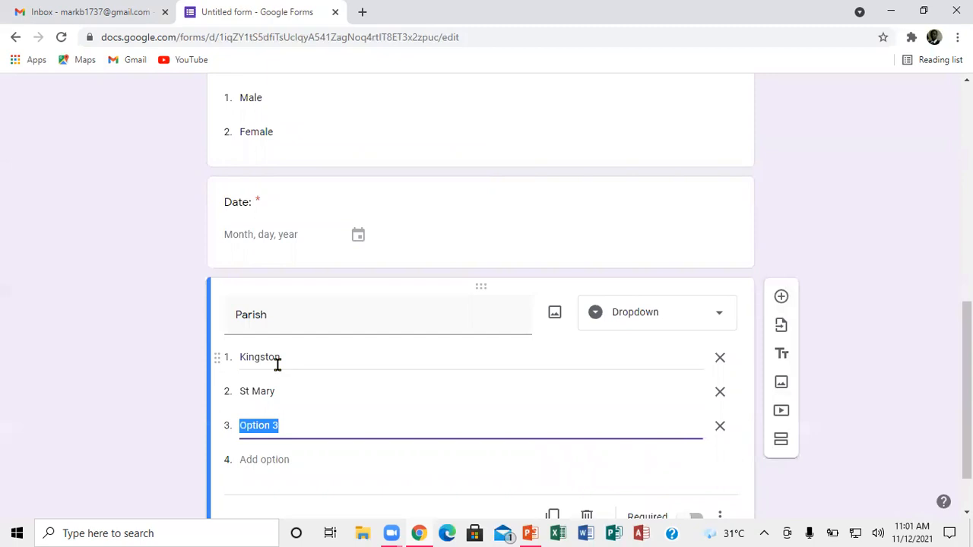
# Add "St Thomas" as the third Parish option, fixing its capitalization with the spelling suggestion, and make the question required
pyautogui.write('St thomas')
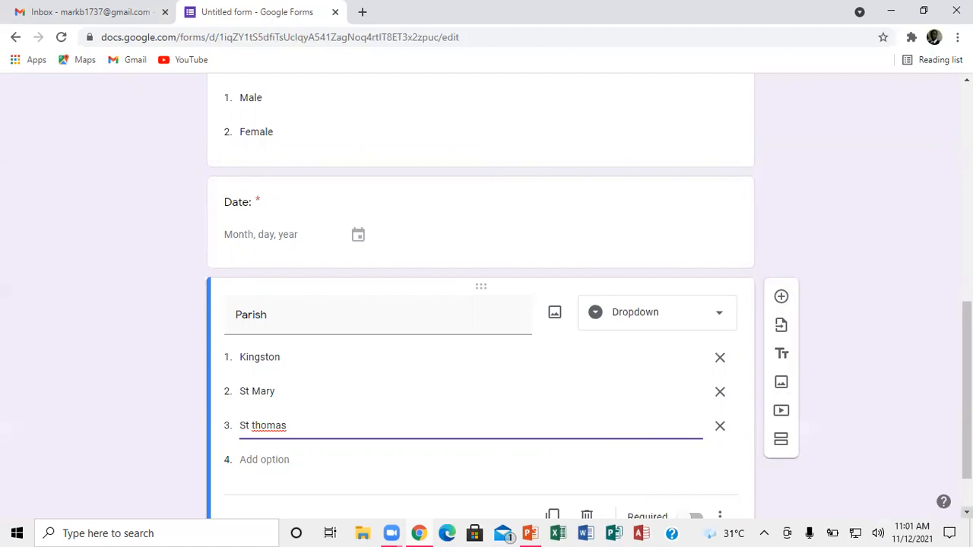
pyautogui.scroll(-2, 455, 338)
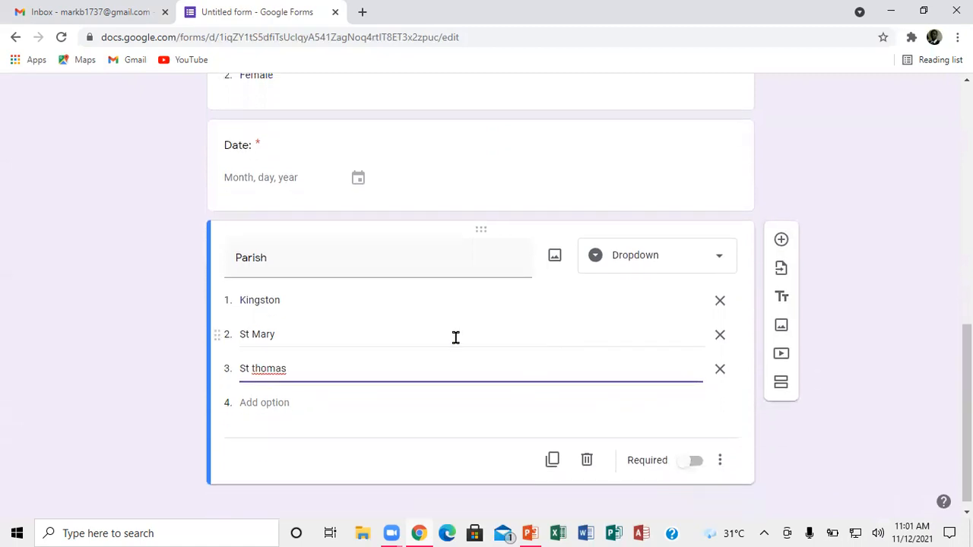
pyautogui.rightClick(264, 368)
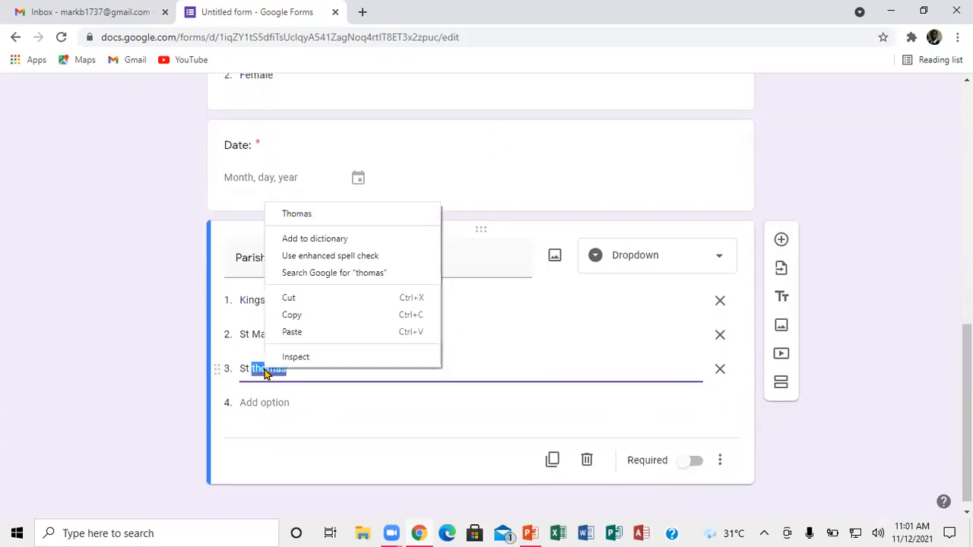
pyautogui.click(295, 215)
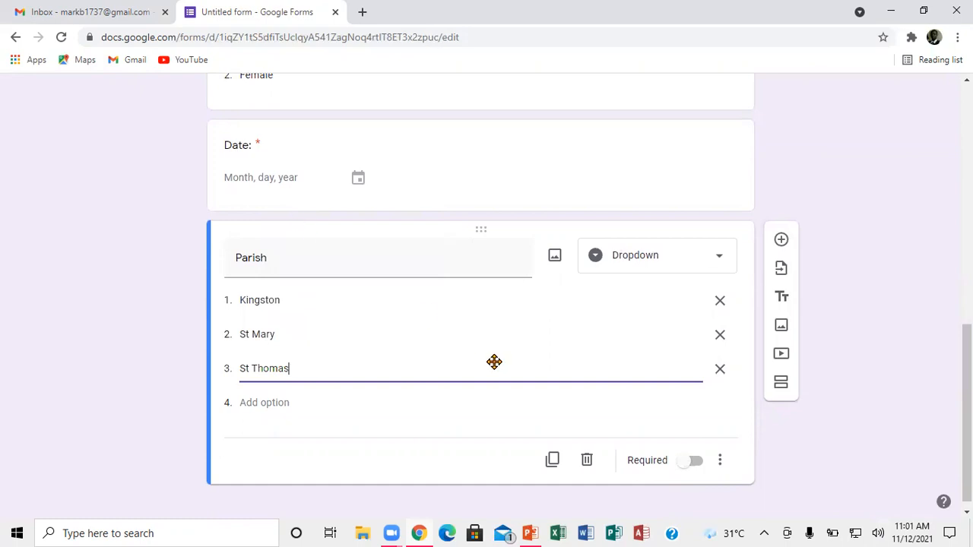
pyautogui.click(696, 461)
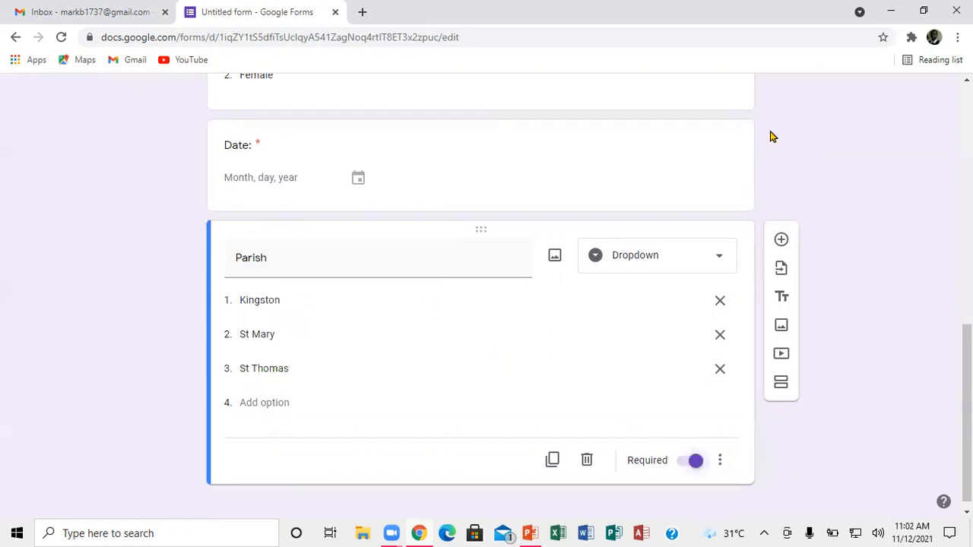
# Preview the form, look through its questions down to the Parish dropdown, and close the preview
pyautogui.scroll(5, 862, 228)
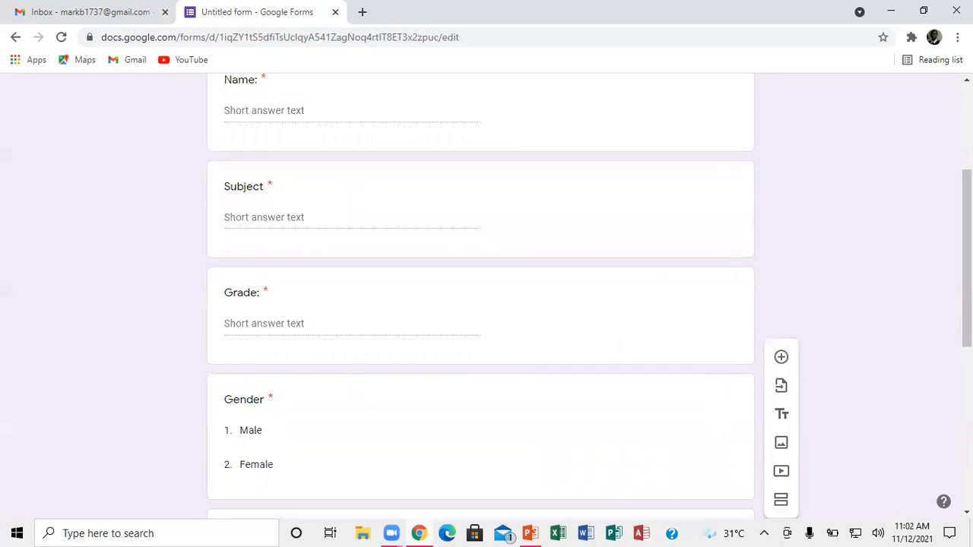
pyautogui.scroll(3, 862, 119)
pyautogui.click(727, 96)
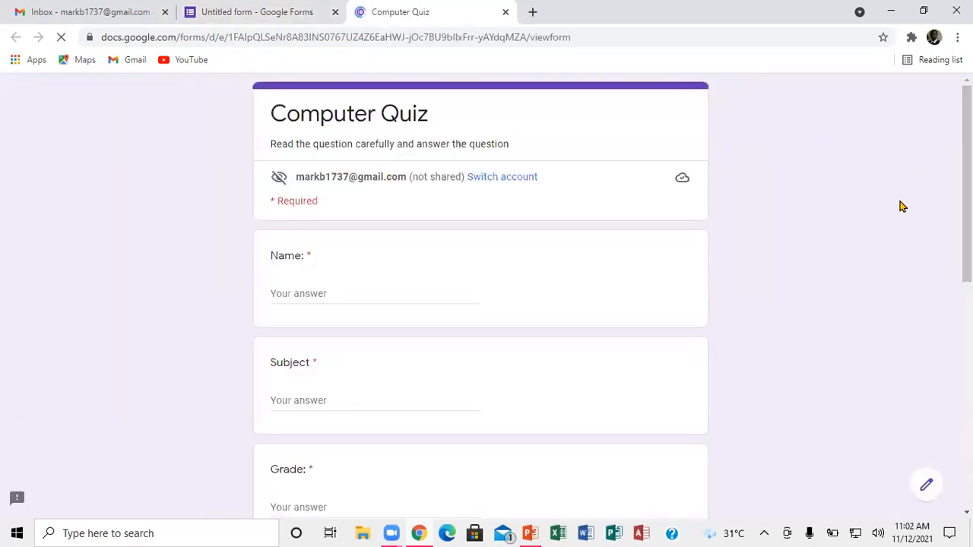
pyautogui.scroll(-3, 481, 304)
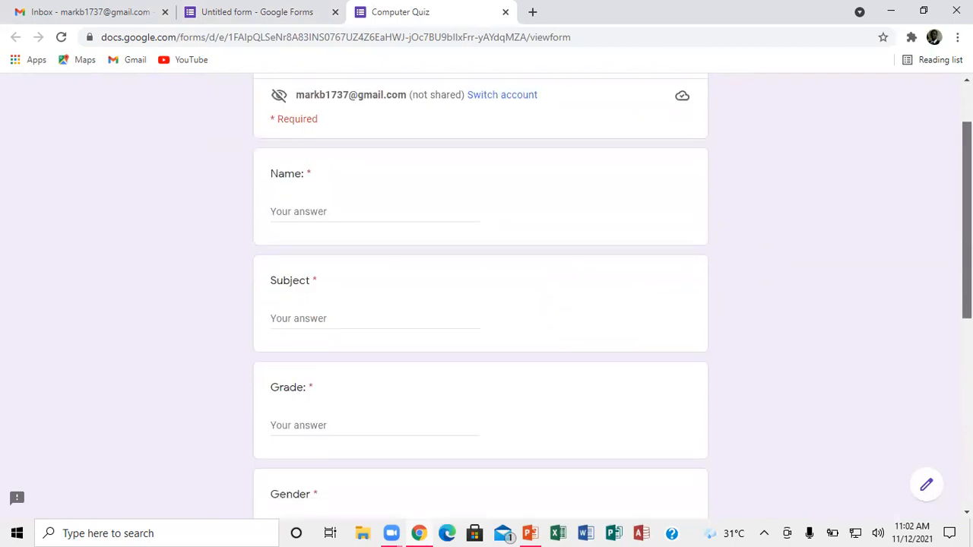
pyautogui.scroll(-5, 480, 304)
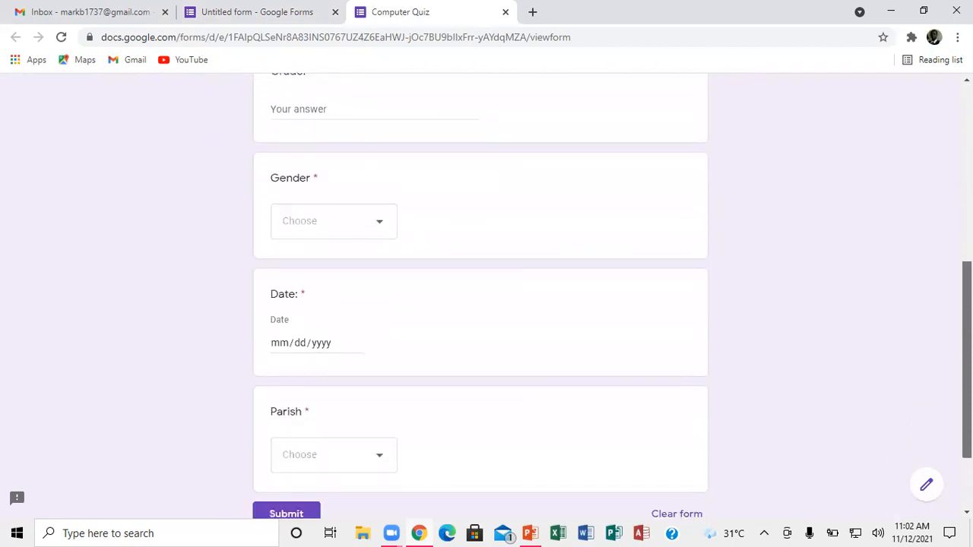
pyautogui.scroll(8, 481, 304)
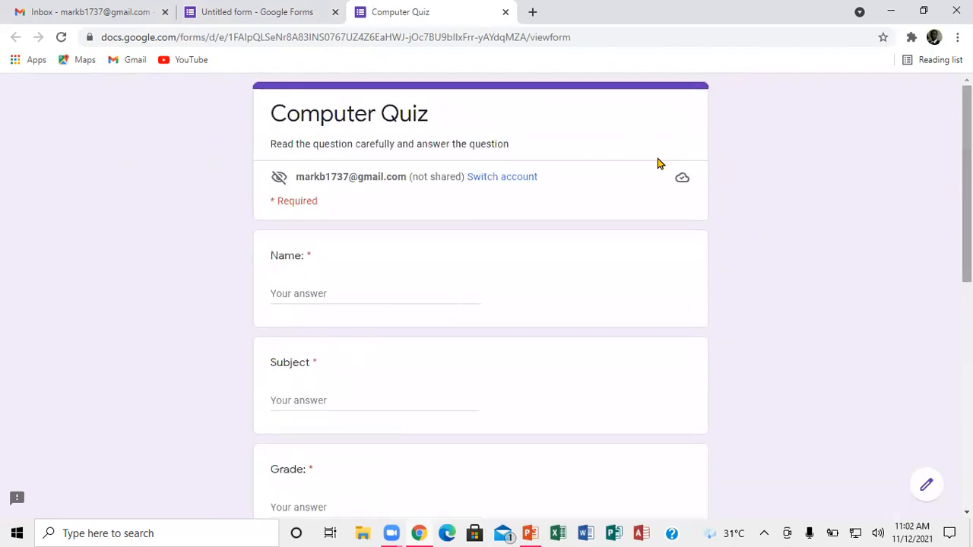
pyautogui.click(505, 13)
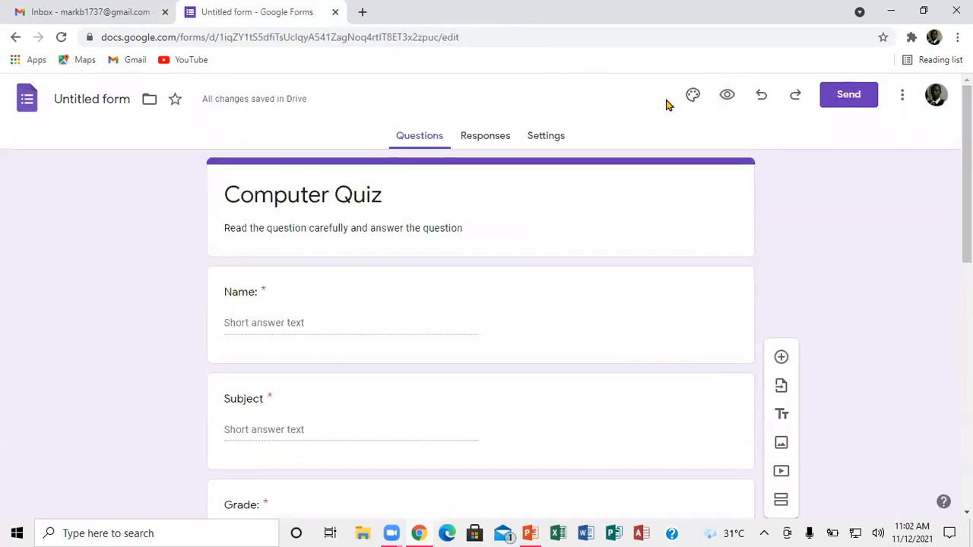
# Make the form a quiz in its settings and view the grade release and respondent options
pyautogui.click(556, 138)
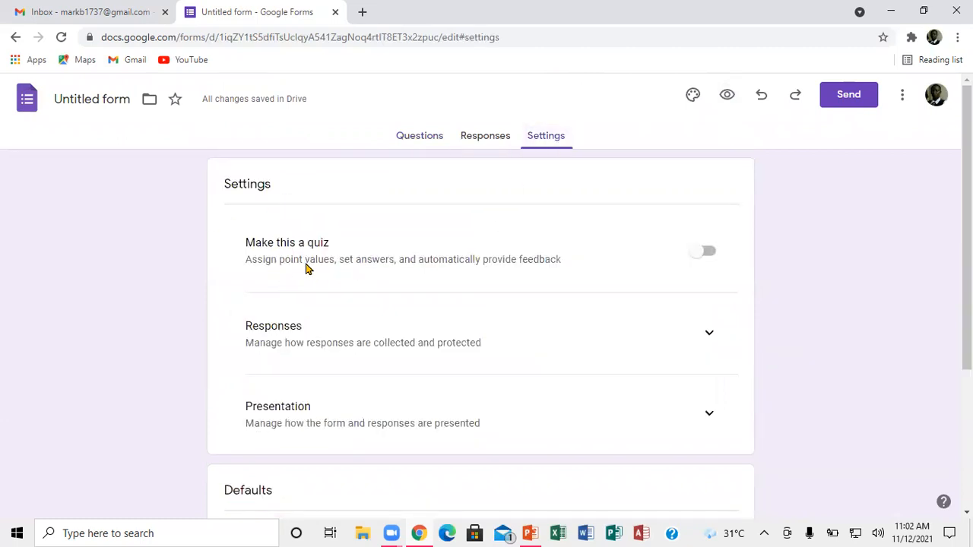
pyautogui.click(705, 254)
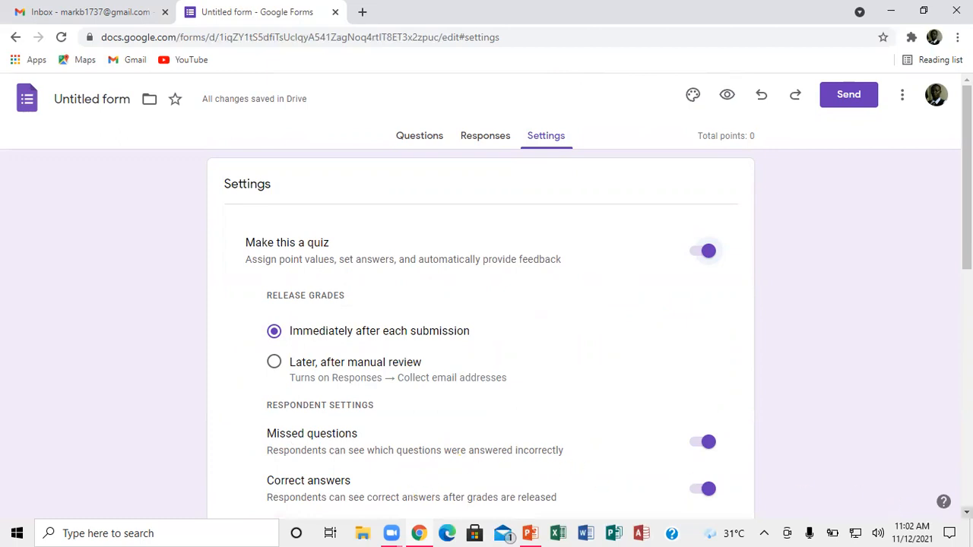
pyautogui.scroll(-2, 606, 430)
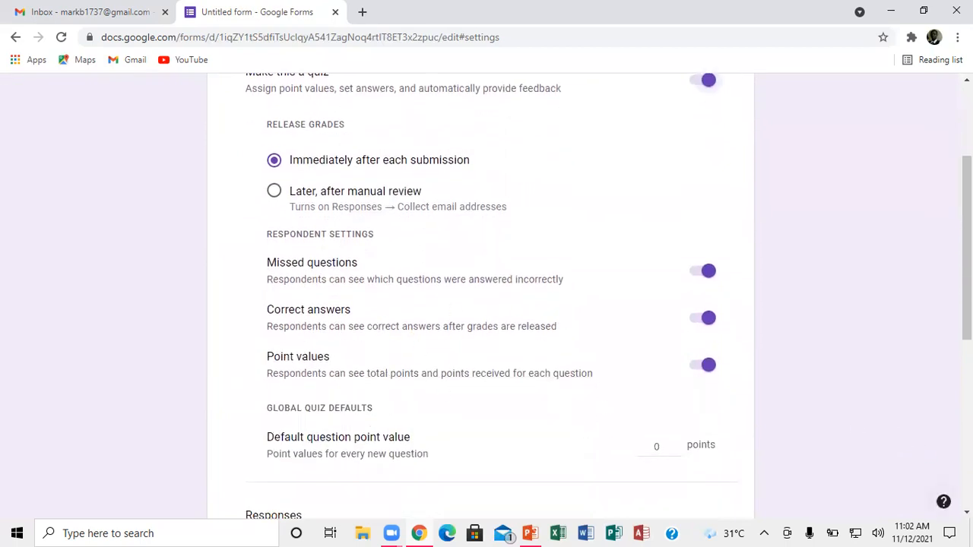
# Look through the remaining quiz settings, examine the form presentation options, and collapse them again
pyautogui.click(967, 513)
pyautogui.click(967, 513)
pyautogui.click(967, 512)
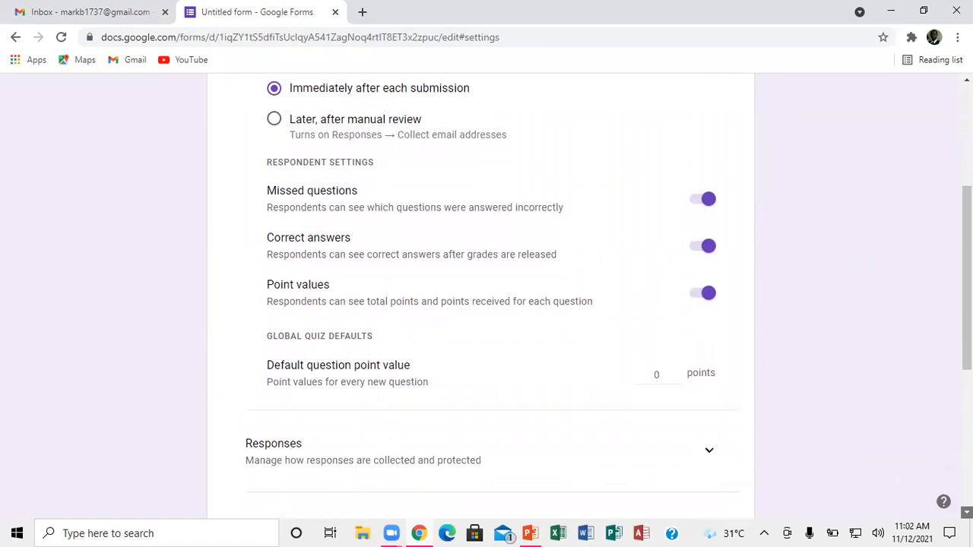
pyautogui.click(967, 512)
pyautogui.click(967, 512)
pyautogui.click(967, 513)
pyautogui.click(968, 513)
pyautogui.click(967, 513)
pyautogui.click(967, 512)
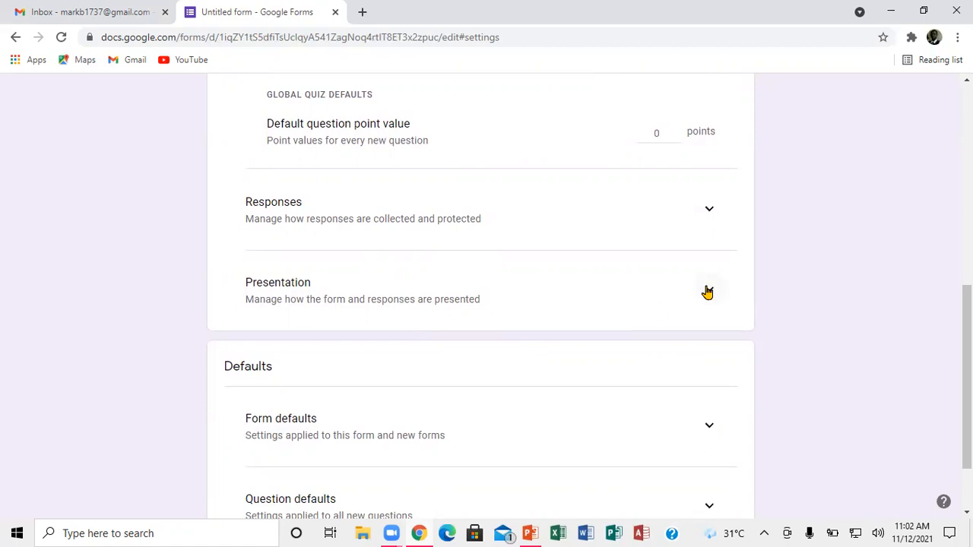
pyautogui.click(711, 292)
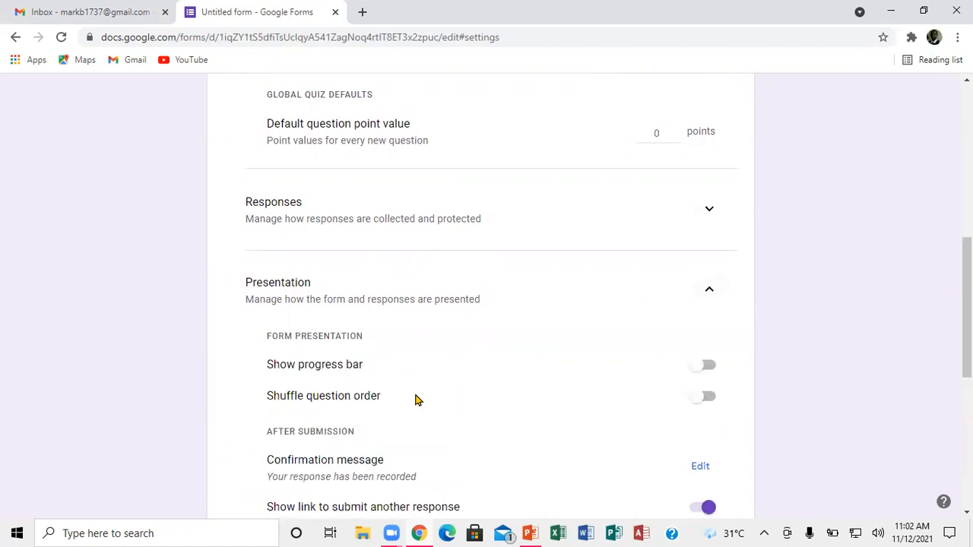
pyautogui.click(708, 296)
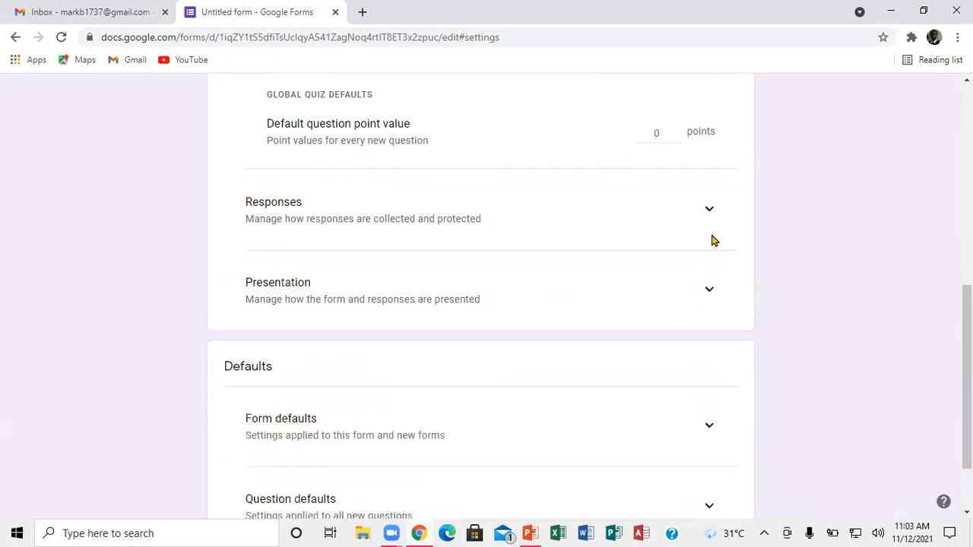
# Turn on the collection of email addresses in the form's response settings and return to the questions
pyautogui.click(709, 211)
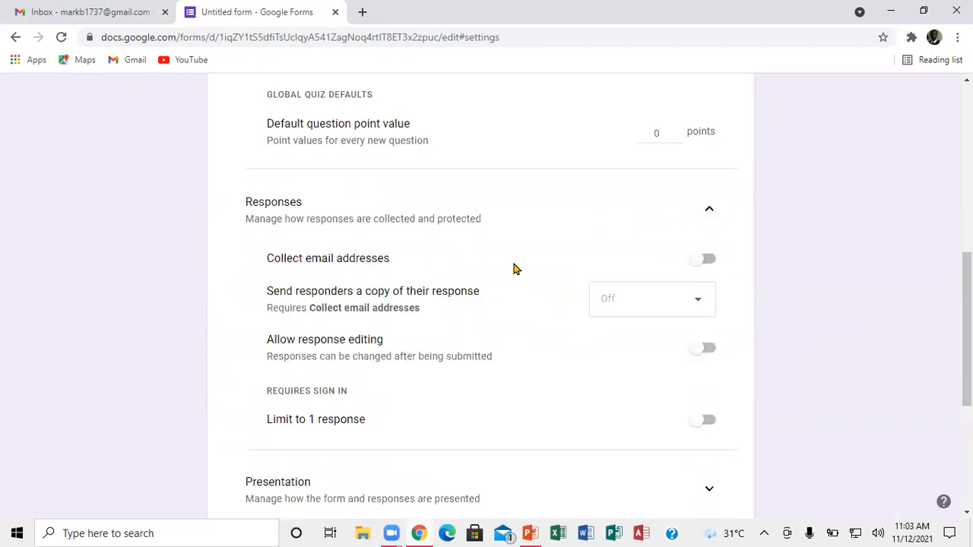
pyautogui.click(707, 262)
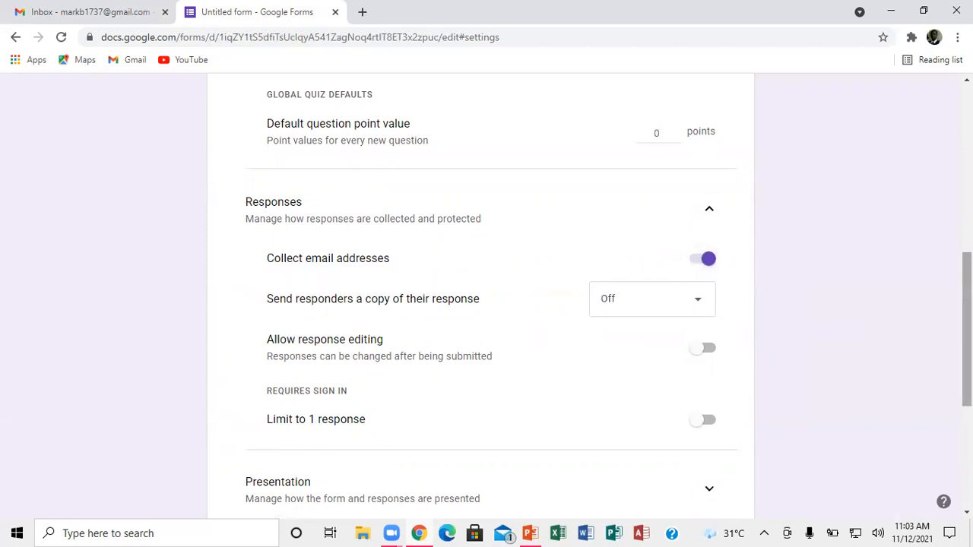
pyautogui.scroll(-4, 481, 297)
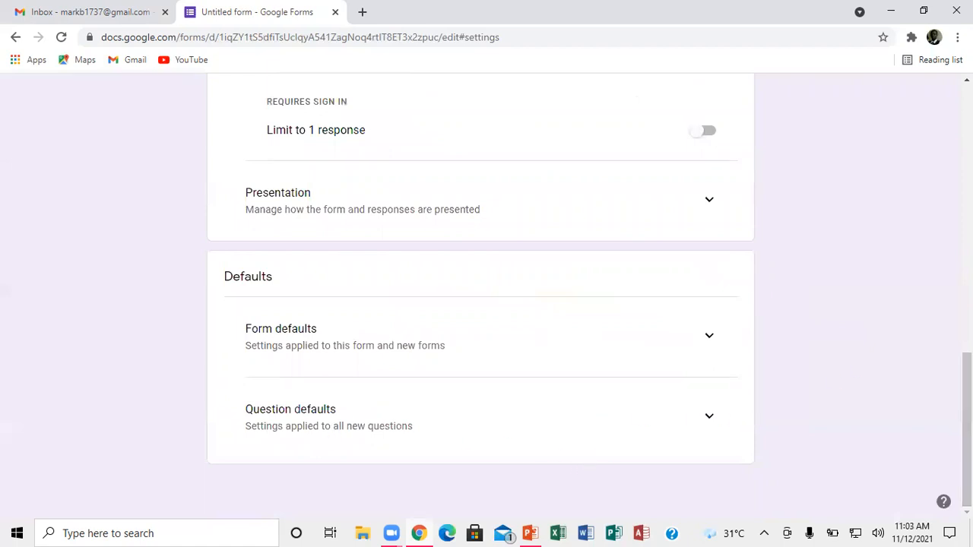
pyautogui.scroll(10, 481, 296)
pyautogui.click(430, 143)
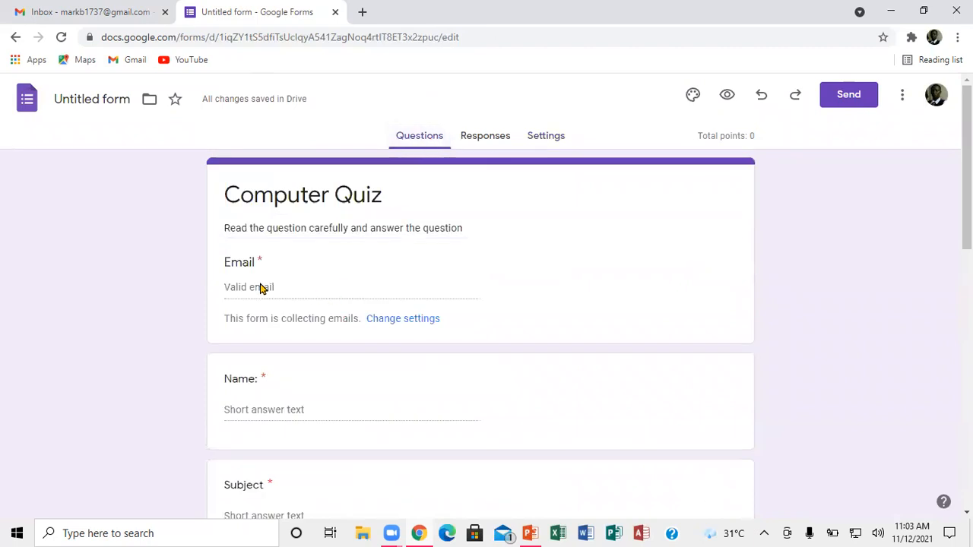
# Preview the form with its Email field, look through all questions to the end, and close the preview
pyautogui.click(727, 95)
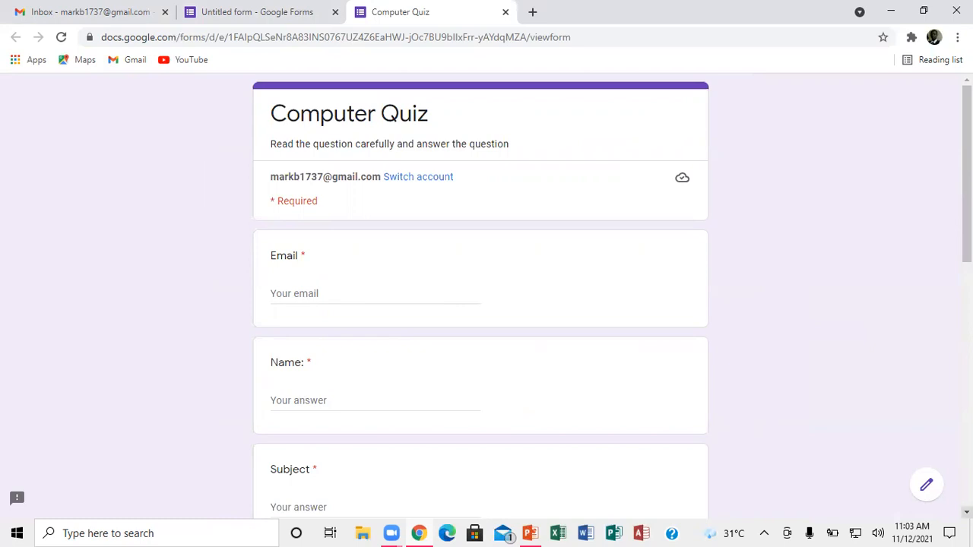
pyautogui.scroll(-3, 480, 296)
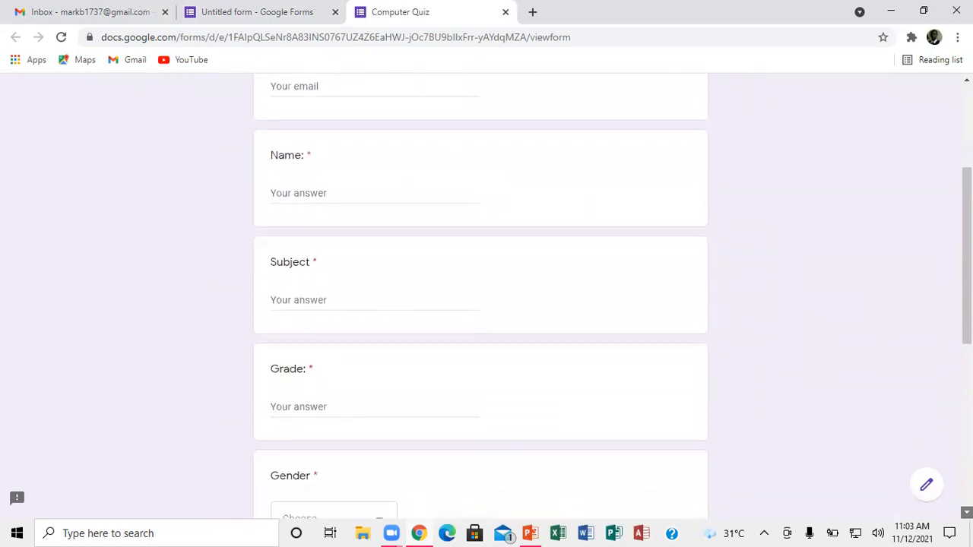
pyautogui.scroll(-4, 481, 297)
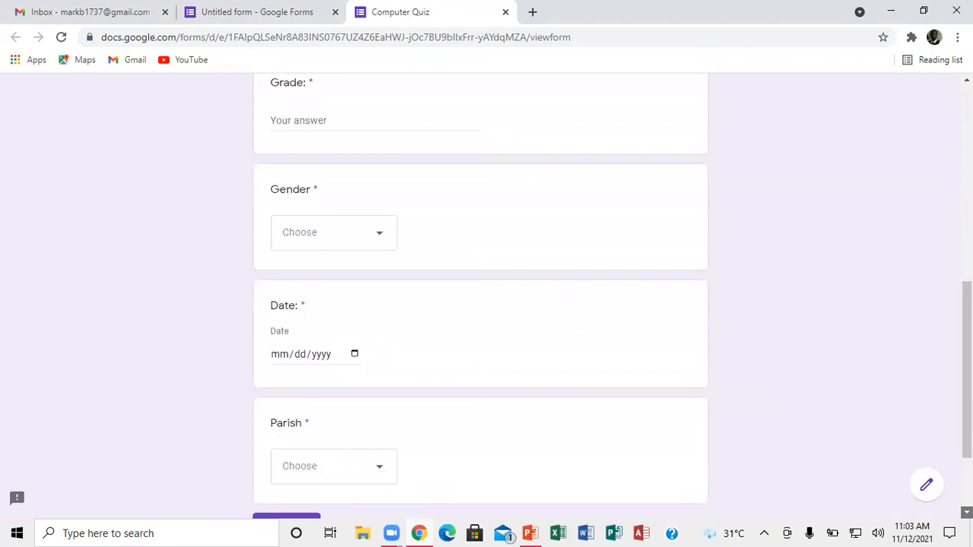
pyautogui.scroll(-2, 556, 378)
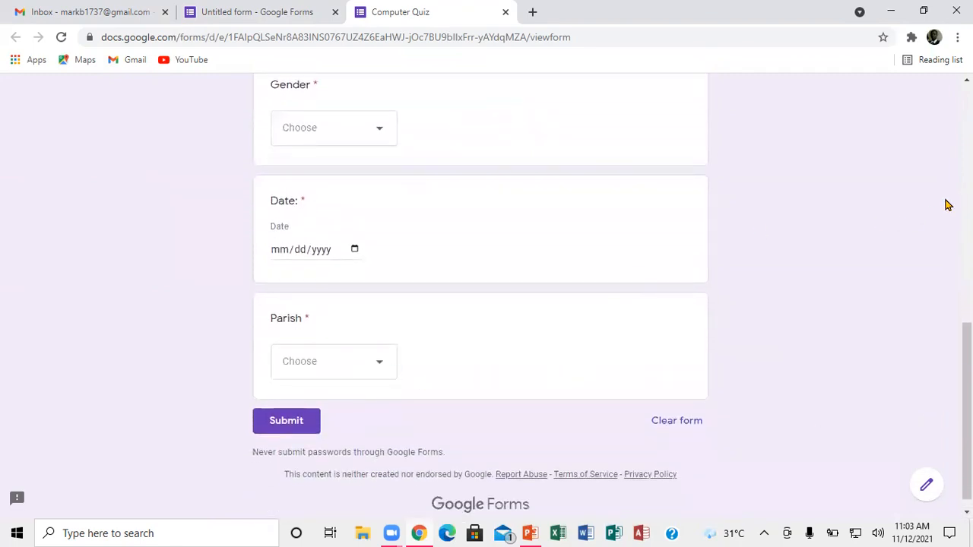
pyautogui.scroll(5, 481, 297)
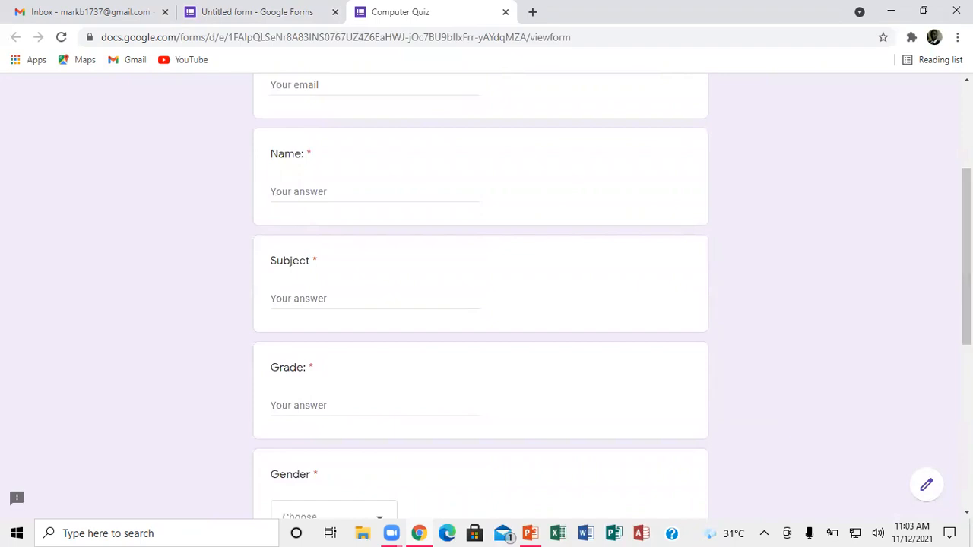
pyautogui.scroll(1, 480, 297)
pyautogui.scroll(2, 481, 297)
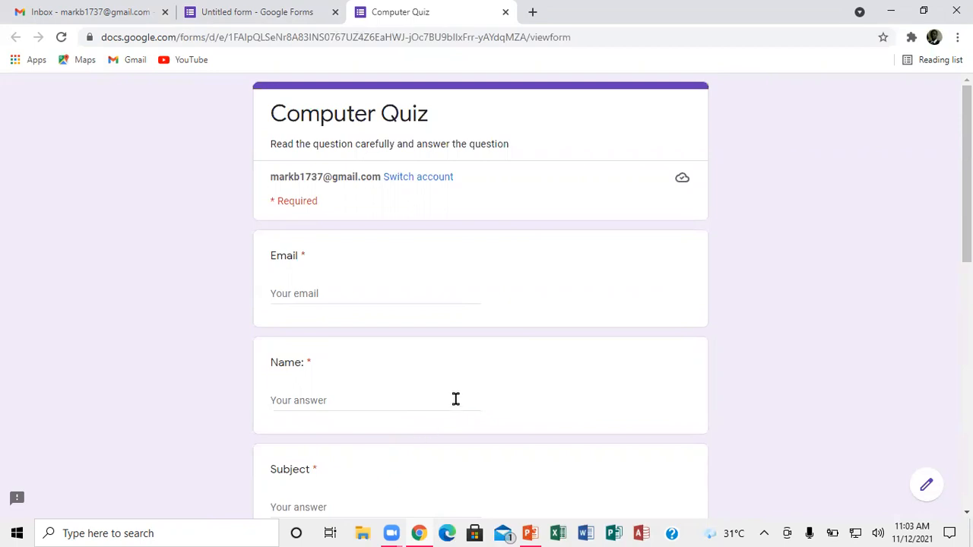
pyautogui.click(505, 13)
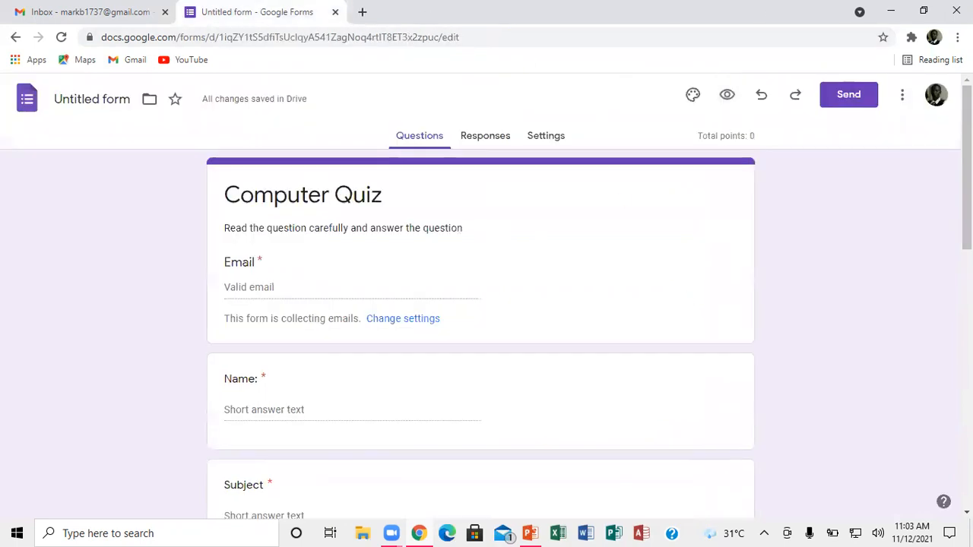
# Add a new section below the Parish question at the end of the form
pyautogui.scroll(-4, 487, 297)
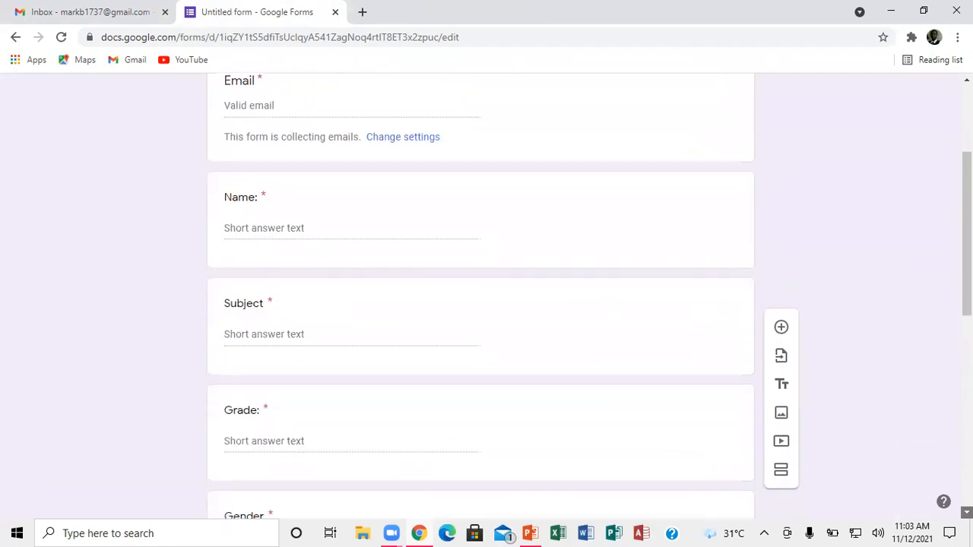
pyautogui.scroll(-5, 481, 297)
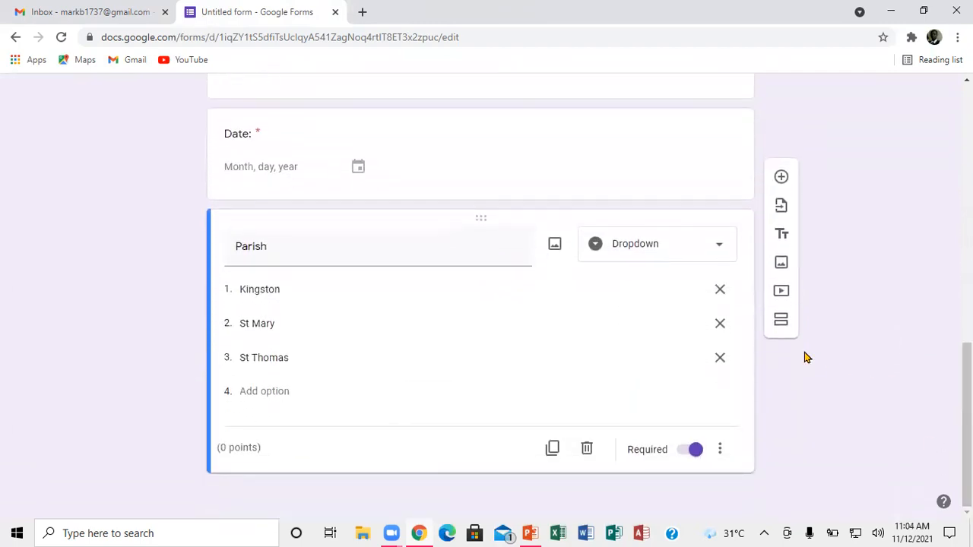
pyautogui.click(782, 322)
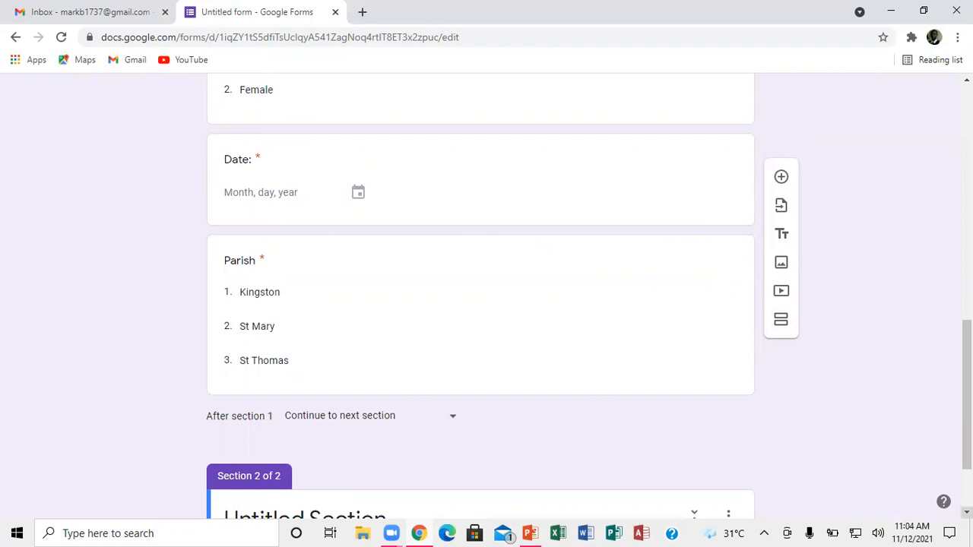
# Replace the default title of section 2 with "Input device"
pyautogui.scroll(-2, 468, 427)
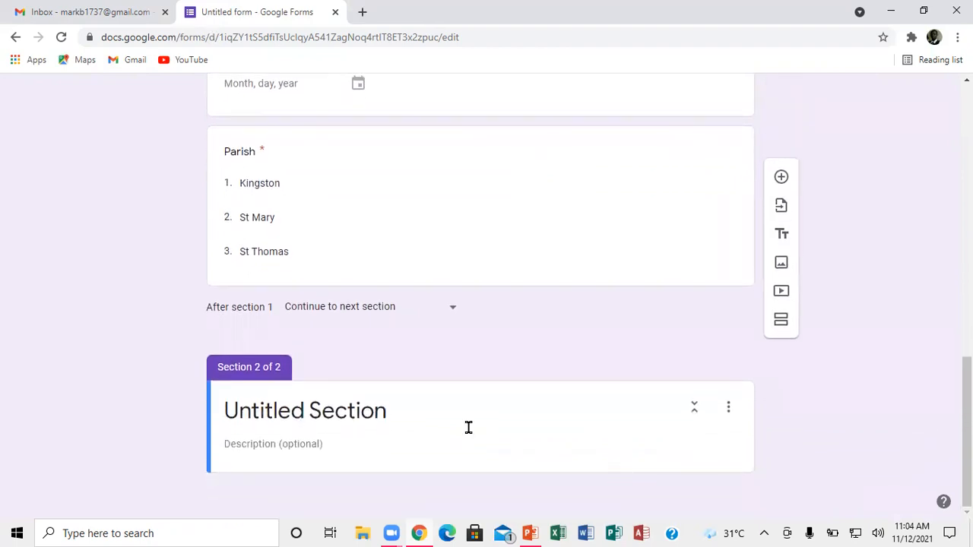
pyautogui.click(385, 412)
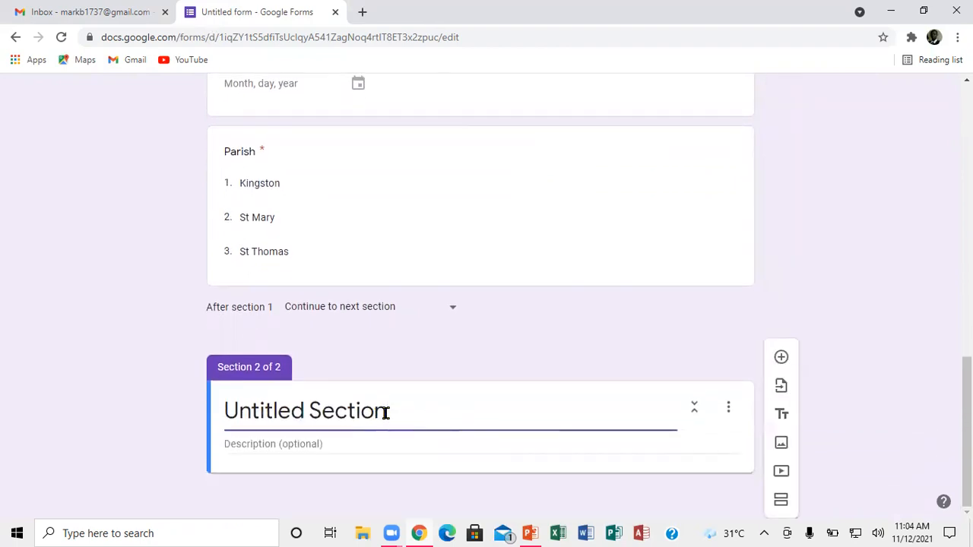
pyautogui.press('BackSpace')
pyautogui.press('BackSpace')
pyautogui.press('BackSpace')
pyautogui.press('BackSpace')
pyautogui.press('BackSpace')
pyautogui.press('BackSpace')
pyautogui.press('BackSpace')
pyautogui.press('BackSpace')
pyautogui.press('BackSpace')
pyautogui.press('BackSpace')
pyautogui.press('BackSpace')
pyautogui.press('BackSpace')
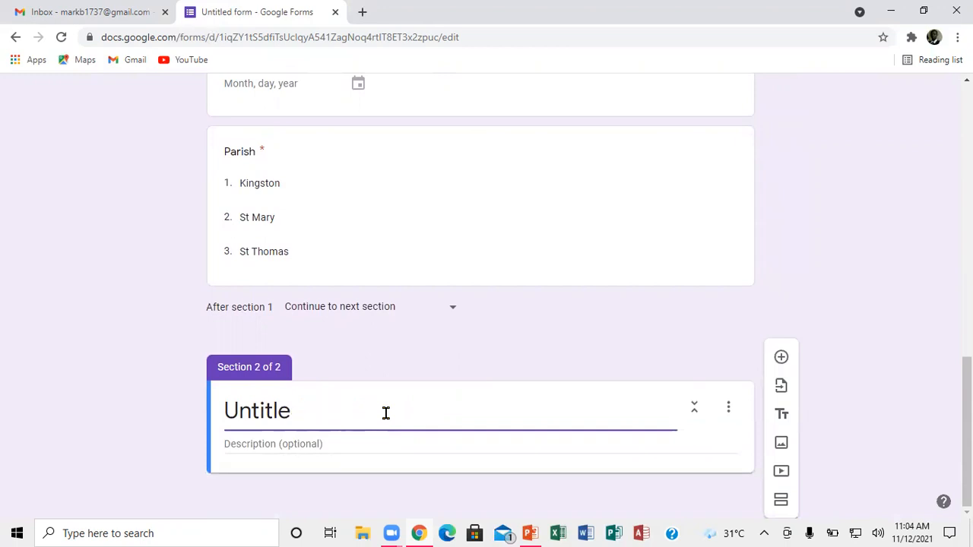
pyautogui.press('BackSpace')
pyautogui.press('BackSpace')
pyautogui.press('BackSpace')
pyautogui.press('BackSpace')
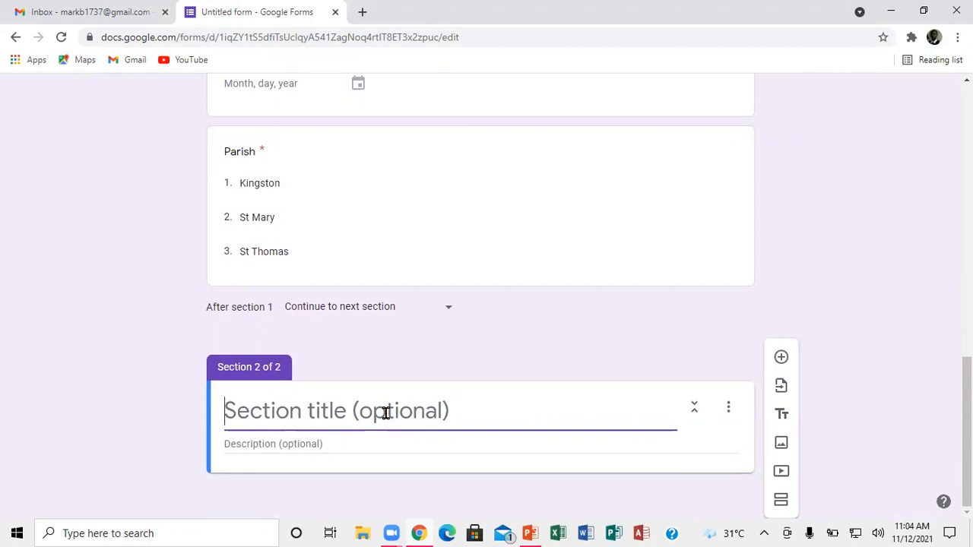
pyautogui.write('I')
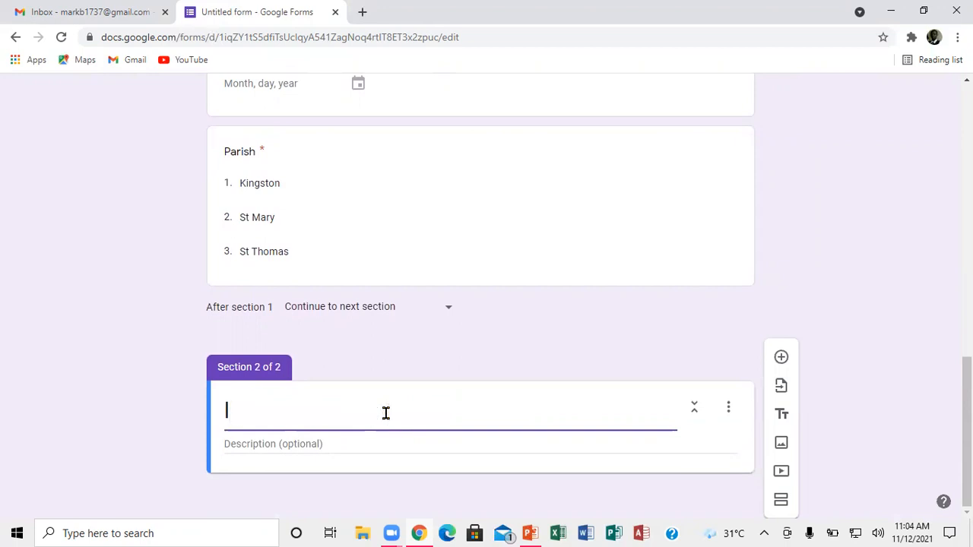
pyautogui.write('nput de')
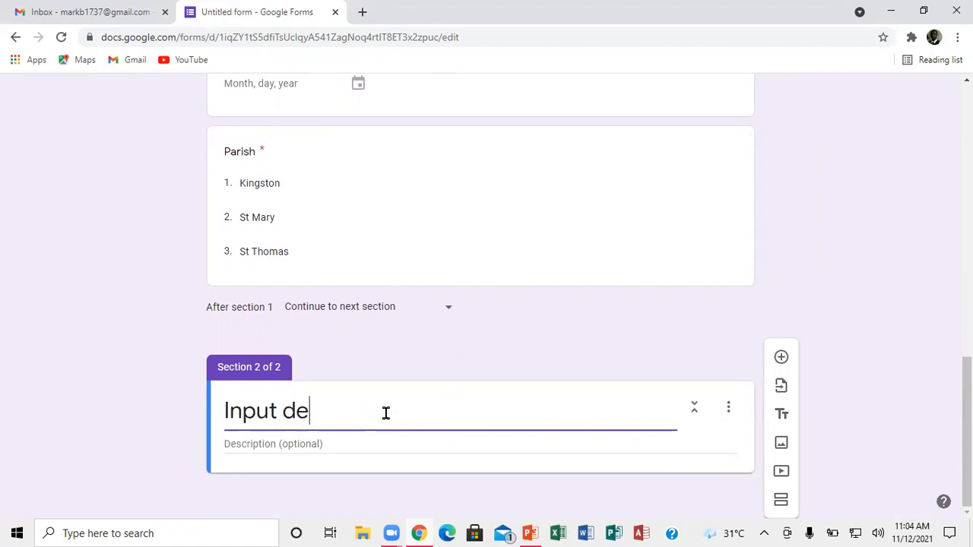
pyautogui.write('vice')
# Enter "tick the correct answer below" as the description of the Input device section, correcting the misspelled word with the spelling suggestion
pyautogui.click(354, 445)
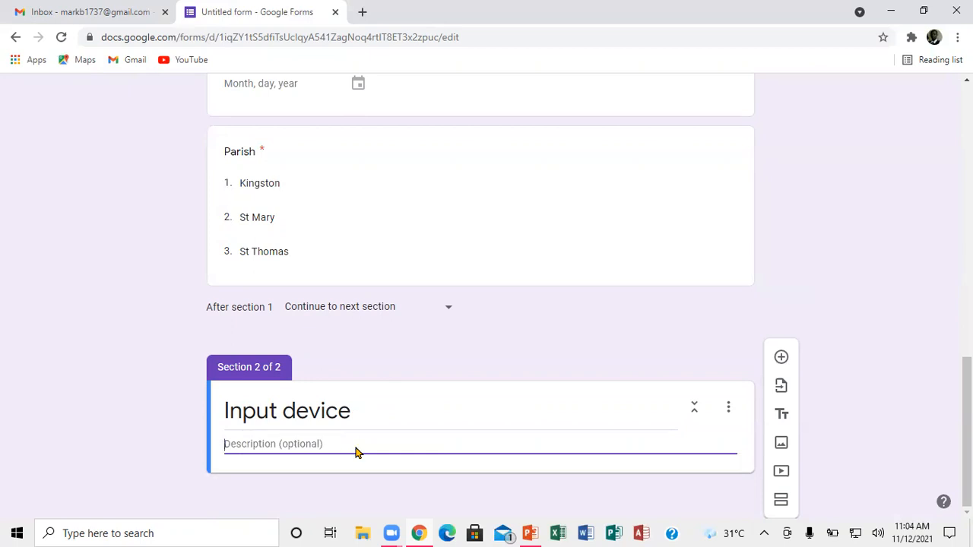
pyautogui.write('tic')
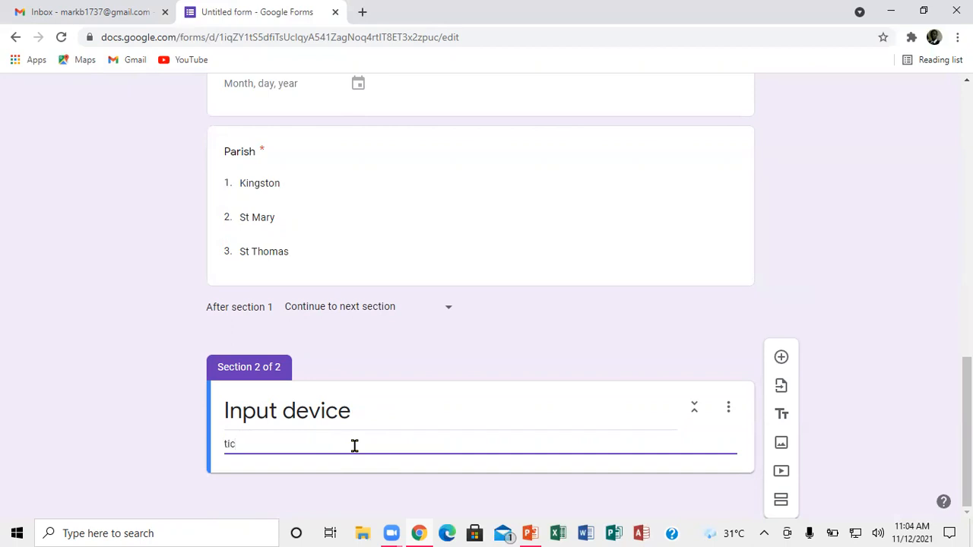
pyautogui.write('he corret answer below')
pyautogui.rightClick(274, 443)
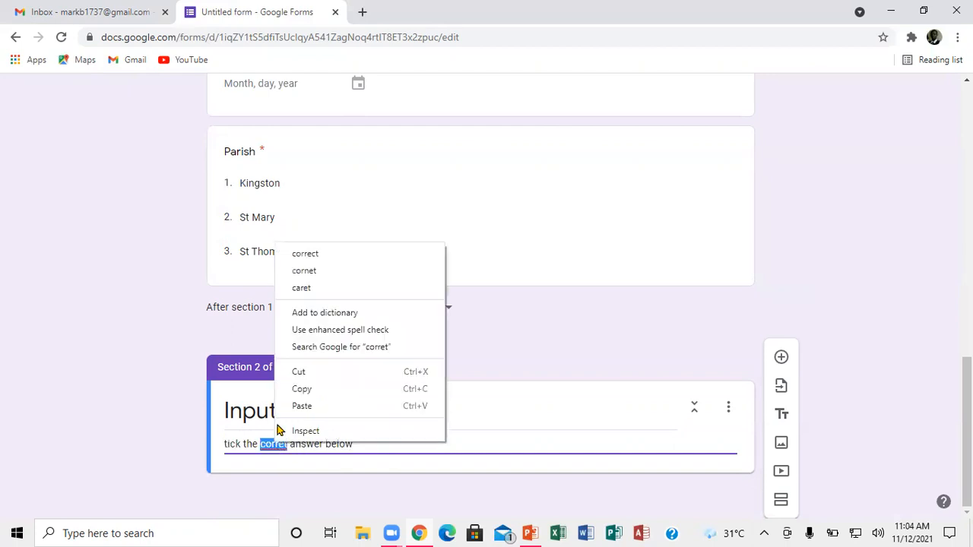
pyautogui.click(308, 255)
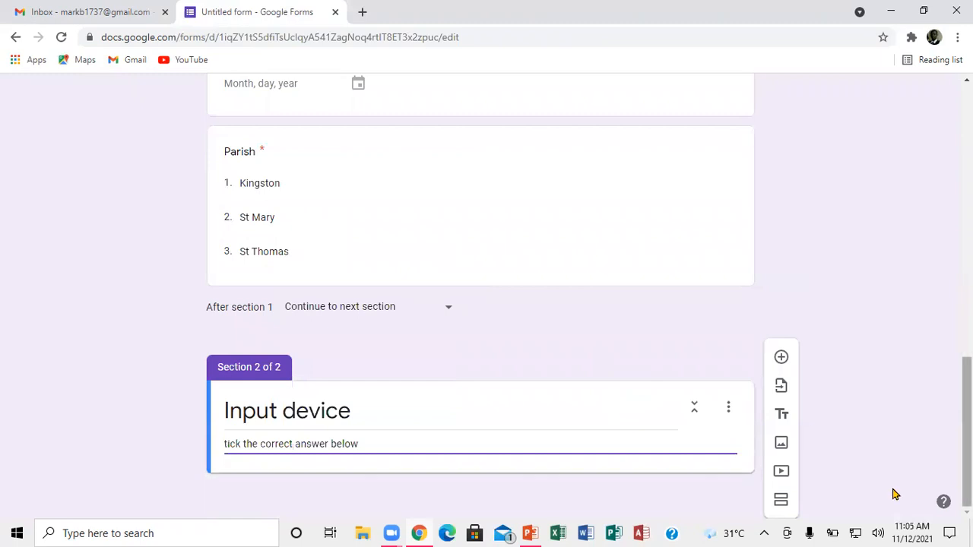
# Add a multiple choice question to the Input device section with the text "!) Which one is an input device?"
pyautogui.click(777, 357)
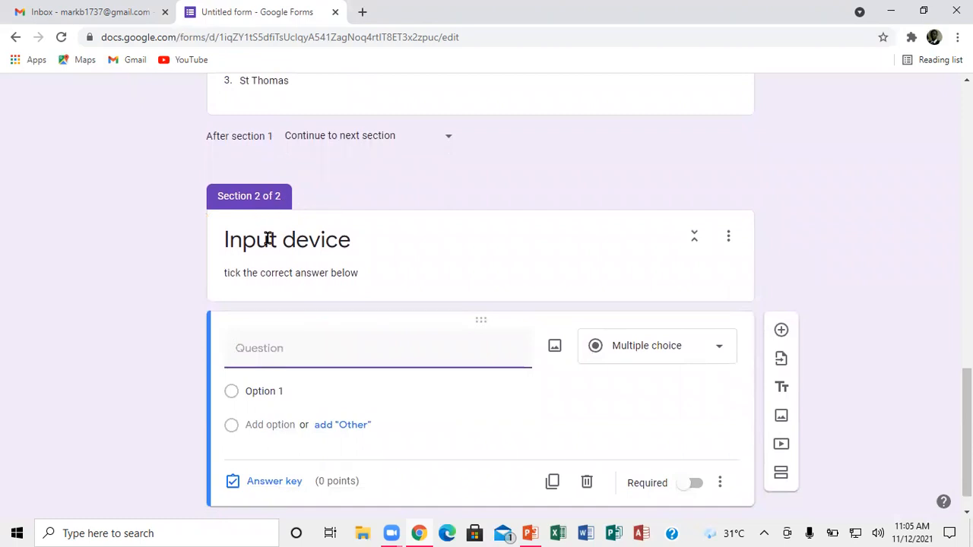
pyautogui.click(284, 348)
pyautogui.write('1')
pyautogui.write(')')
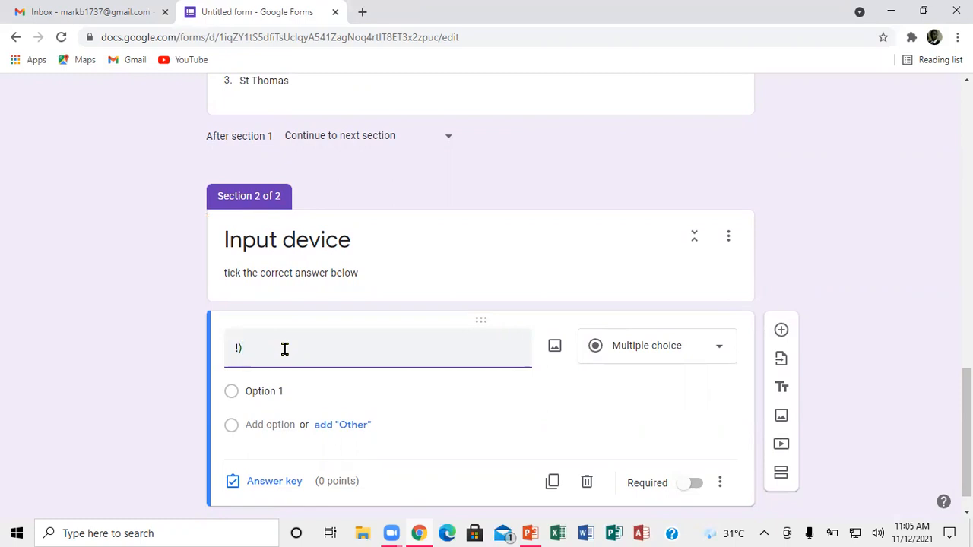
pyautogui.write(' W')
pyautogui.write('h')
pyautogui.write('i')
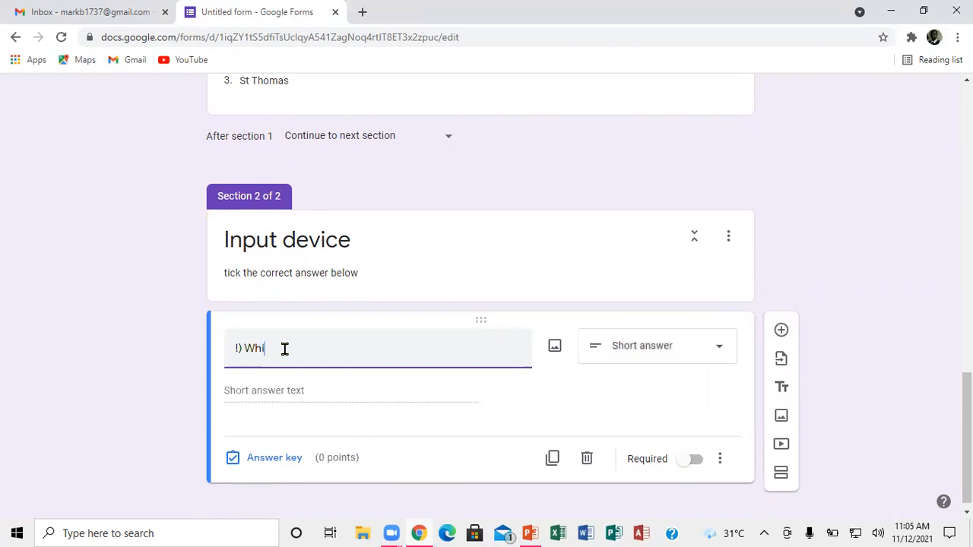
pyautogui.write('ch on')
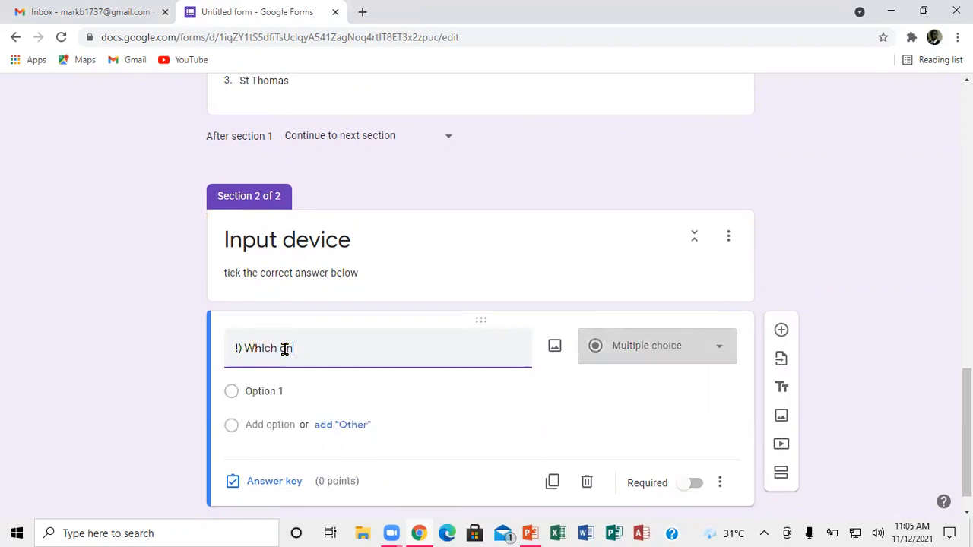
pyautogui.write('e i')
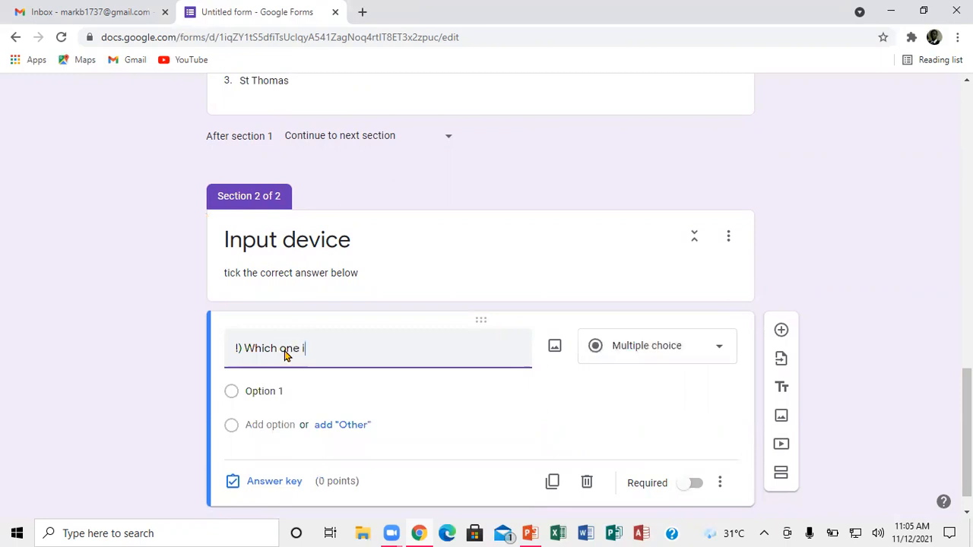
pyautogui.write('s ')
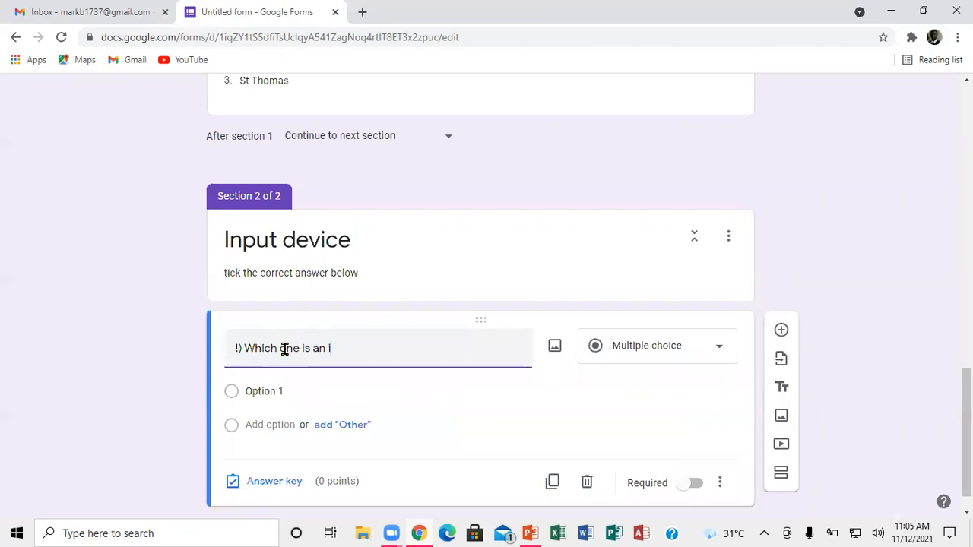
pyautogui.write('an input dex')
pyautogui.press('BackSpace')
pyautogui.write('vice')
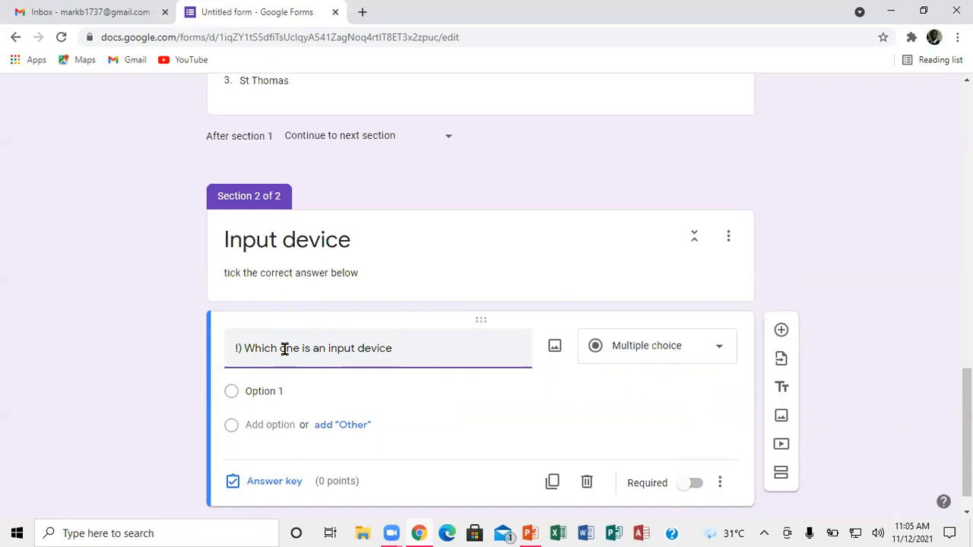
pyautogui.write('?')
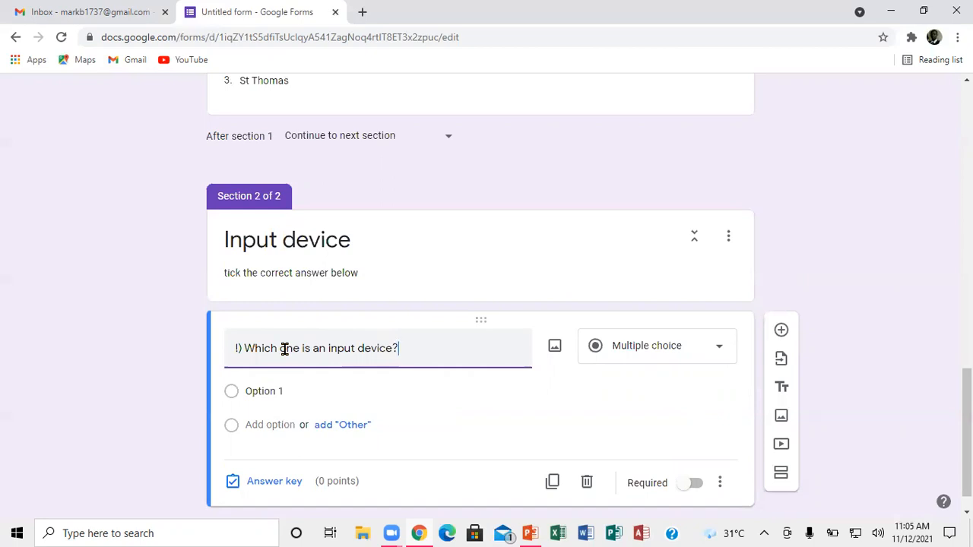
# Enter "A, Mouse" and "Monitor" as the first two answer options of the input device question
pyautogui.click(285, 391)
pyautogui.write('A')
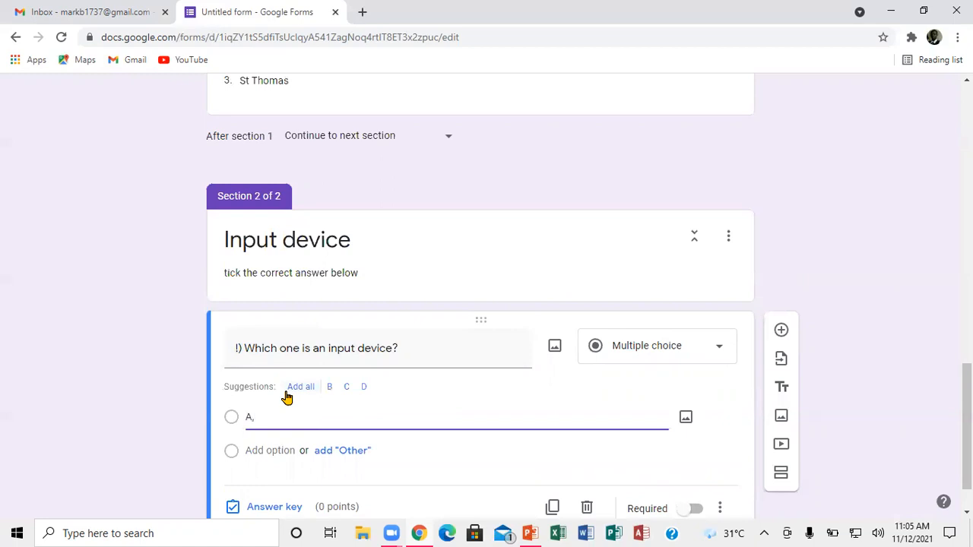
pyautogui.write(', Mouse')
pyautogui.press('Return')
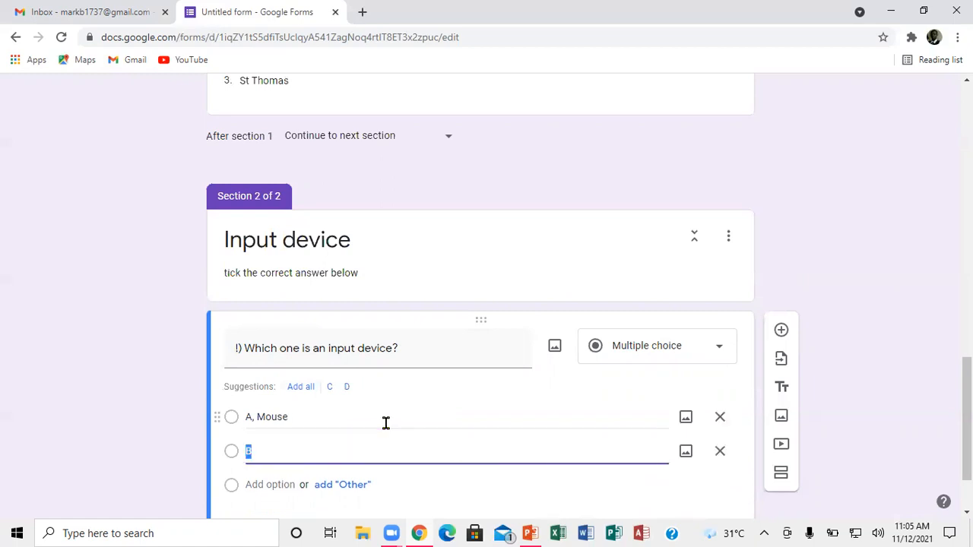
pyautogui.write('Monitoe')
pyautogui.press('BackSpace')
pyautogui.write('r')
pyautogui.press('Return')
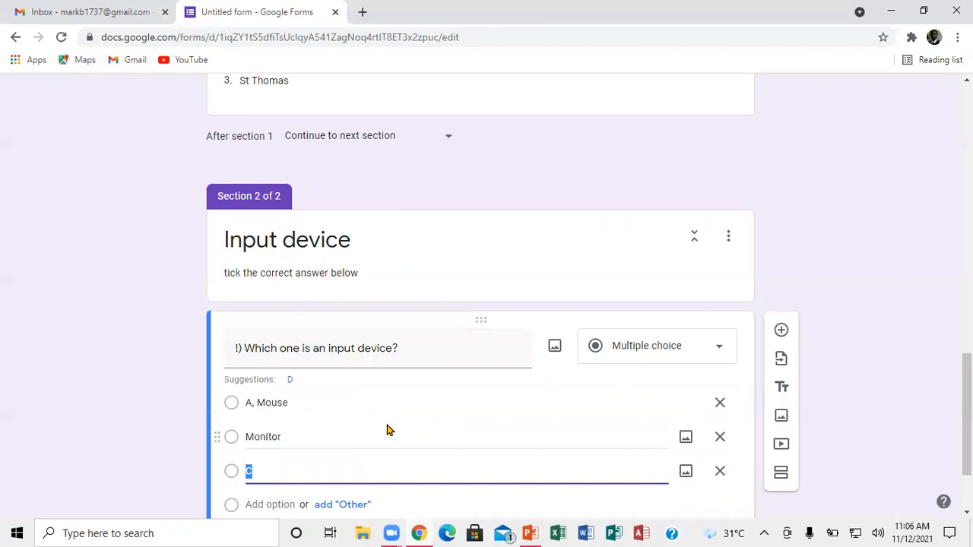
# Add "Speaker" as the third option and prefix the Monitor and Speaker options with "B." and "C."
pyautogui.write('S')
pyautogui.press('BackSpace')
pyautogui.doubleClick(245, 437)
pyautogui.click(245, 437)
pyautogui.write('B.')
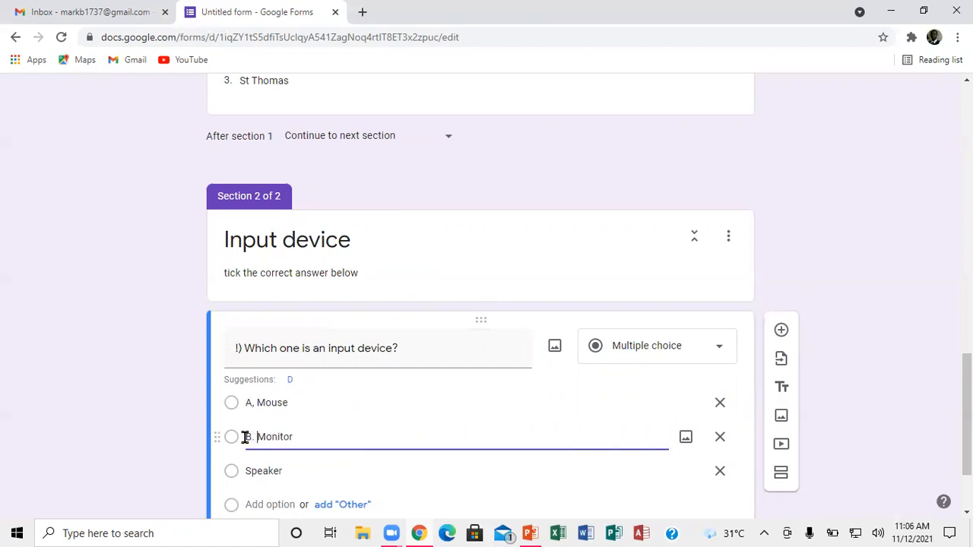
pyautogui.click(245, 465)
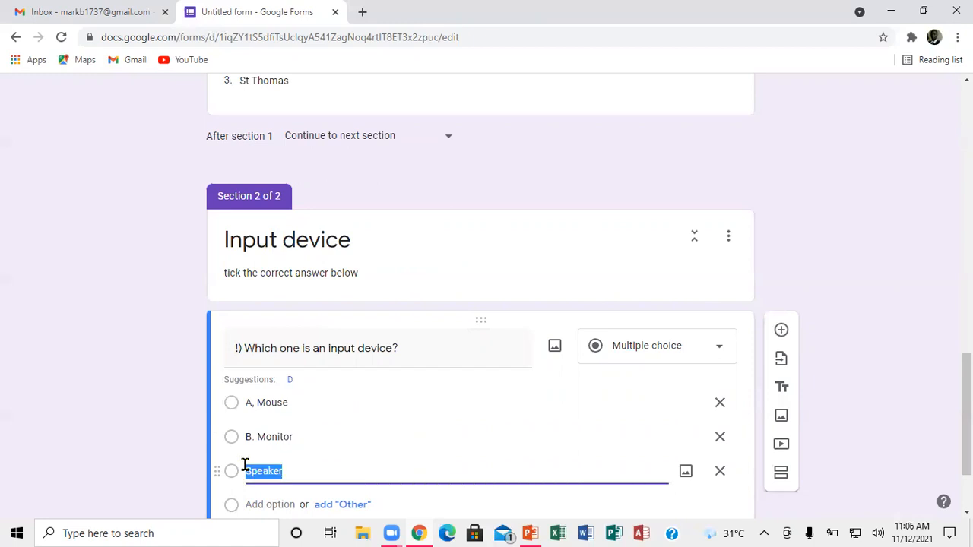
pyautogui.write('C.')
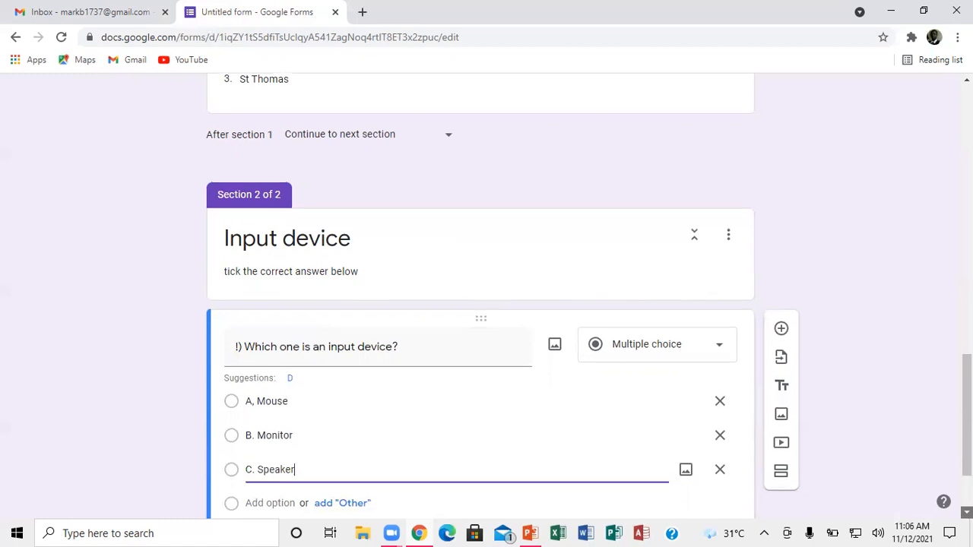
# Make the input device question required and set its answer key to "A, Mouse" worth 1 point
pyautogui.scroll(-2, 487, 297)
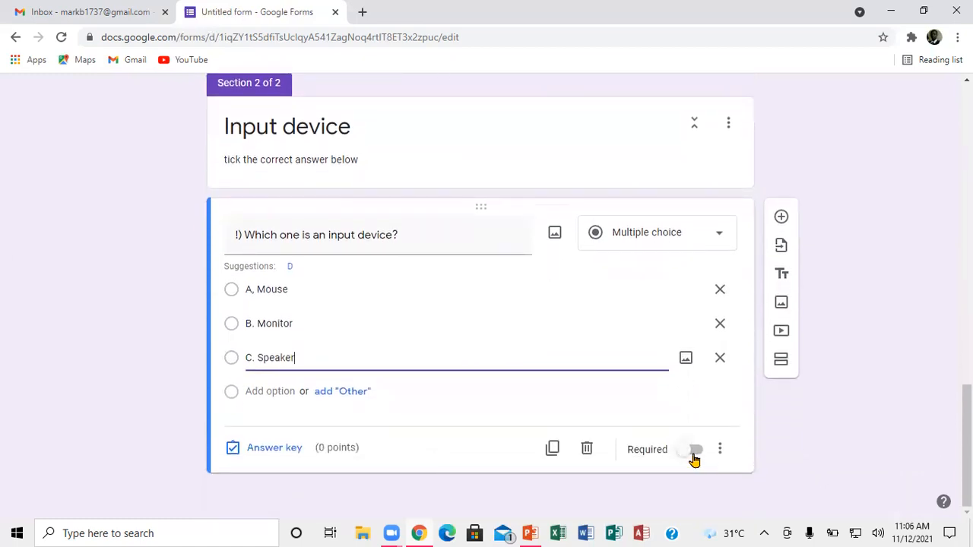
pyautogui.click(696, 451)
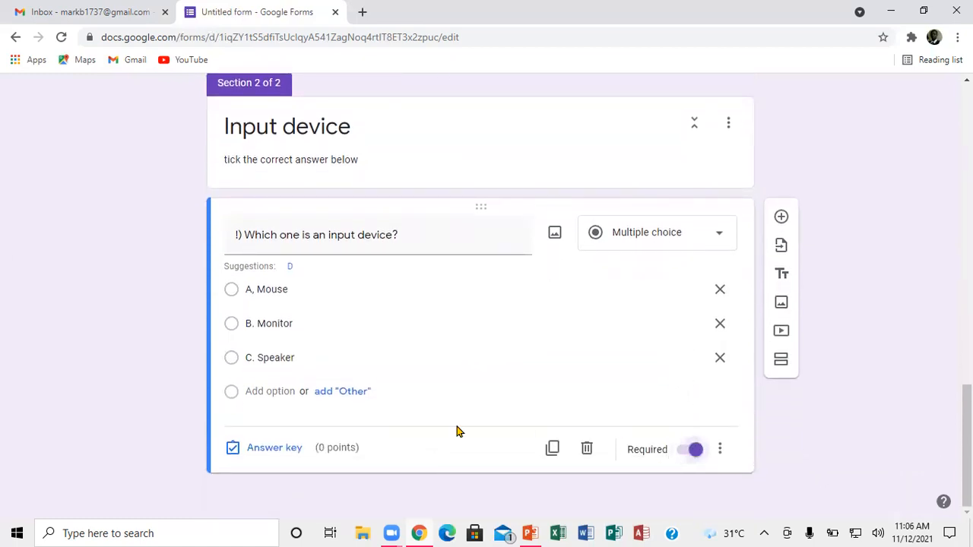
pyautogui.click(263, 449)
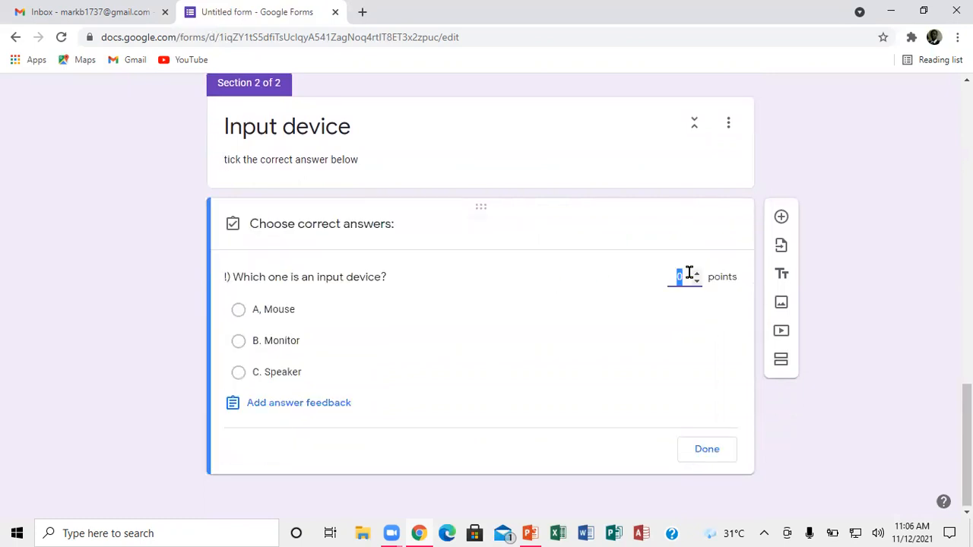
pyautogui.click(698, 274)
pyautogui.click(291, 312)
pyautogui.click(296, 308)
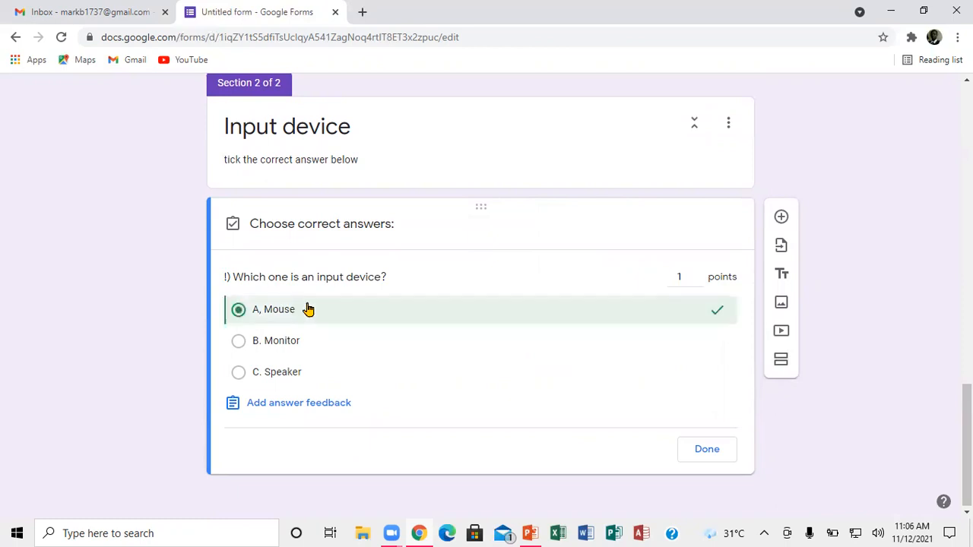
pyautogui.click(702, 454)
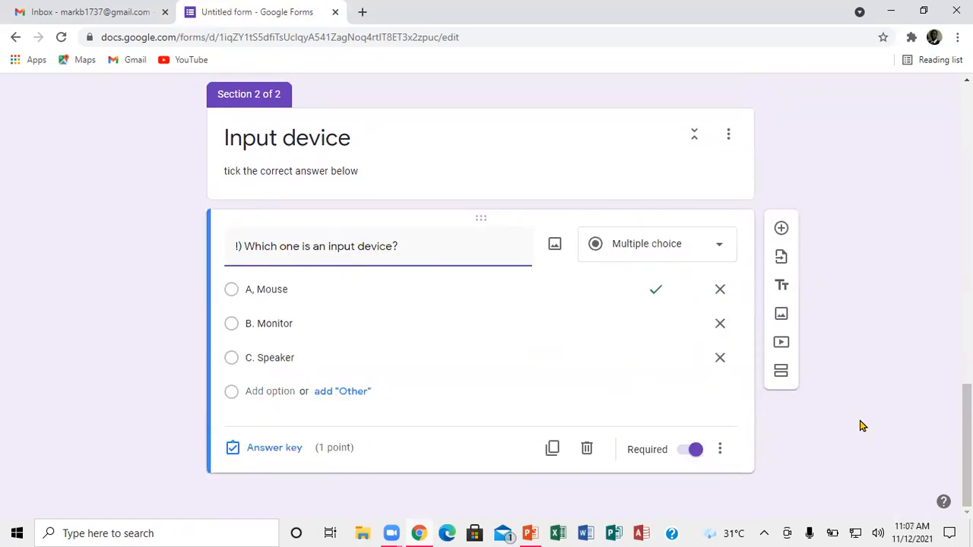
# Preview the form, look through the first section down to its end, and close the preview
pyautogui.scroll(10, 480, 296)
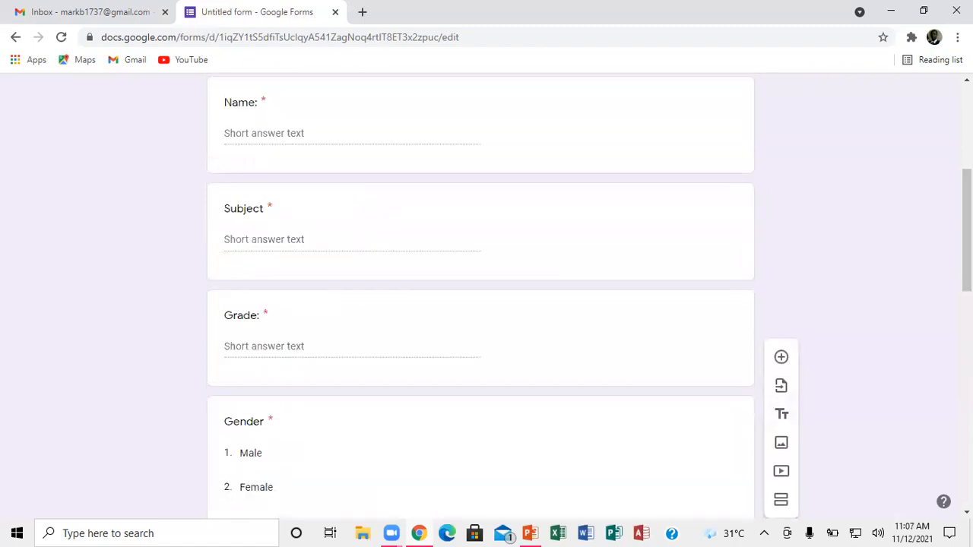
pyautogui.scroll(4, 480, 297)
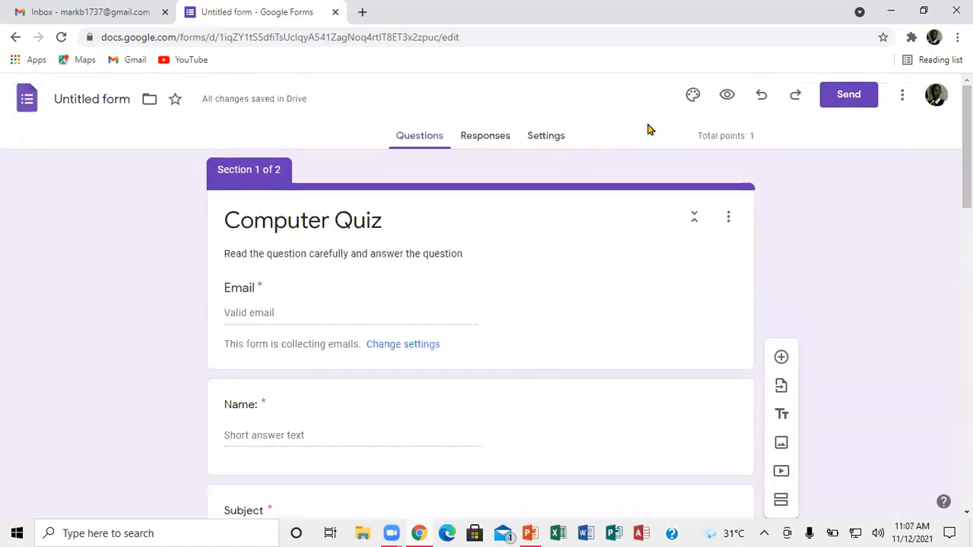
pyautogui.click(727, 95)
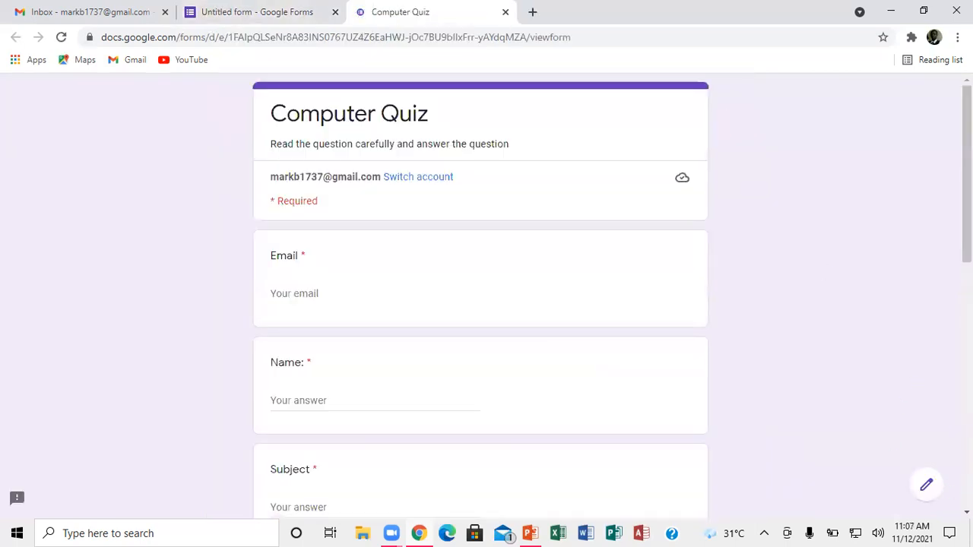
pyautogui.scroll(-3, 481, 296)
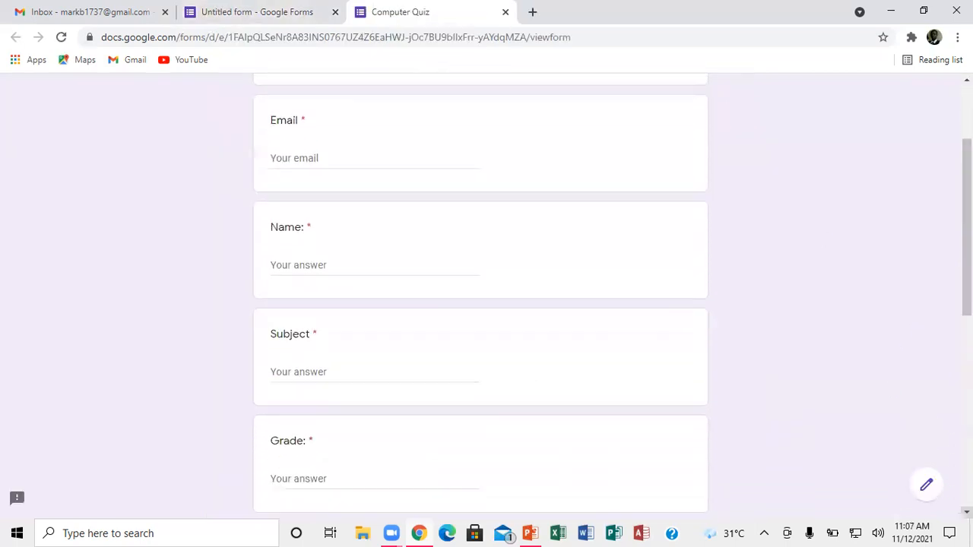
pyautogui.scroll(-4, 481, 297)
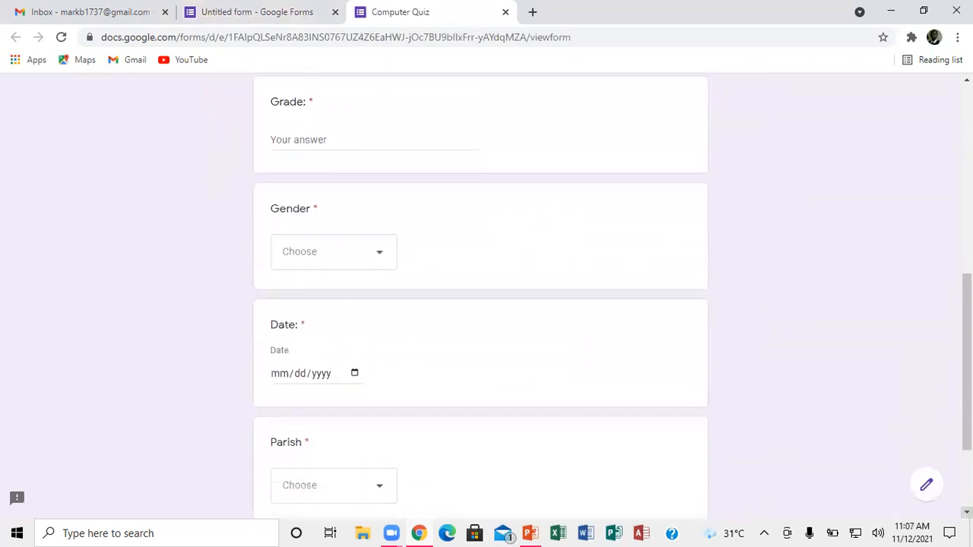
pyautogui.scroll(-1, 481, 297)
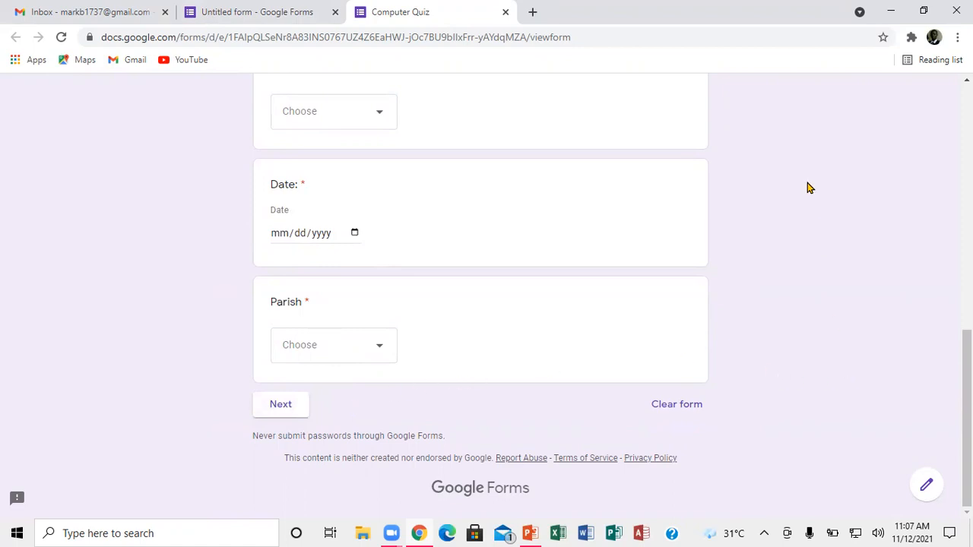
pyautogui.click(505, 13)
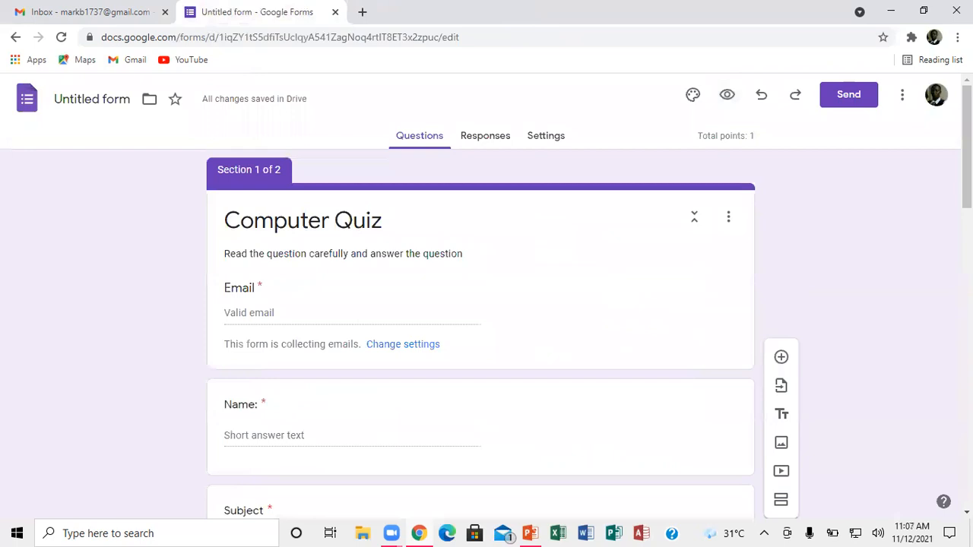
# Add a new multiple choice question below the first question in the Input device section
pyautogui.scroll(-10, 481, 297)
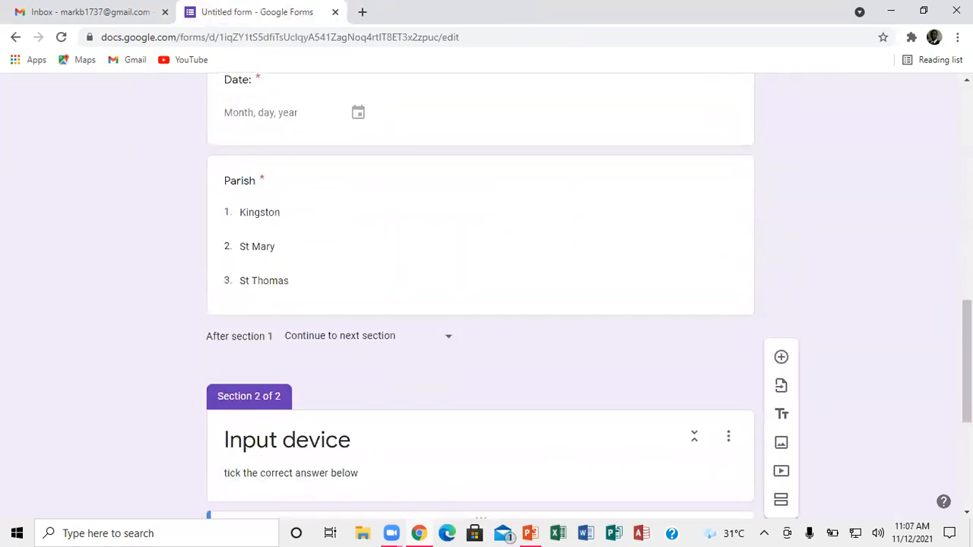
pyautogui.scroll(-4, 480, 296)
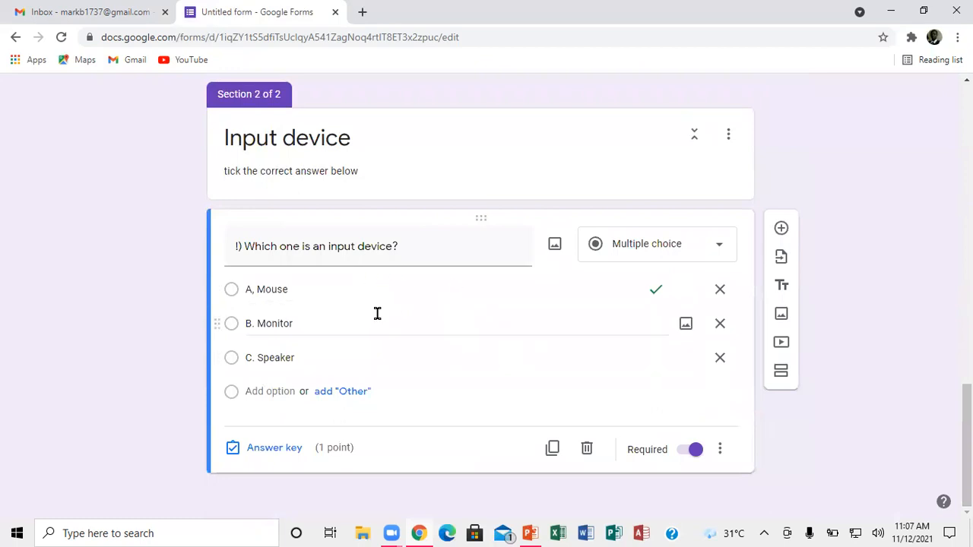
pyautogui.click(780, 229)
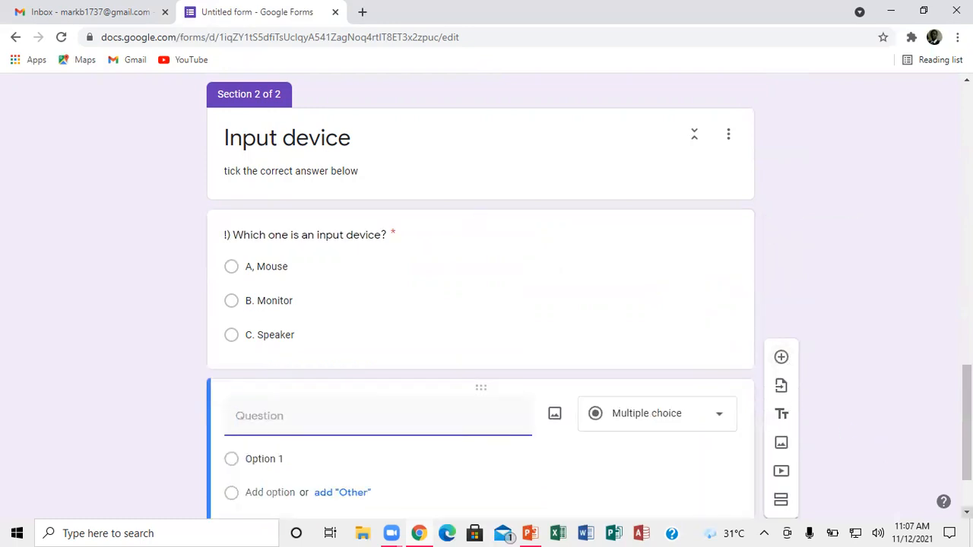
pyautogui.scroll(-2, 481, 297)
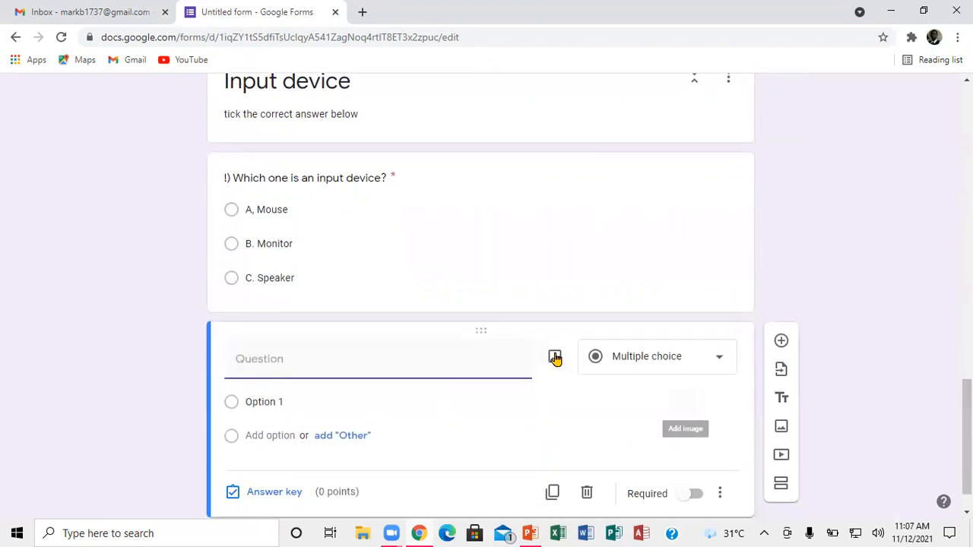
# Search Google images for "mouse" and insert the black and red wireless mouse picture into the new question
pyautogui.click(555, 357)
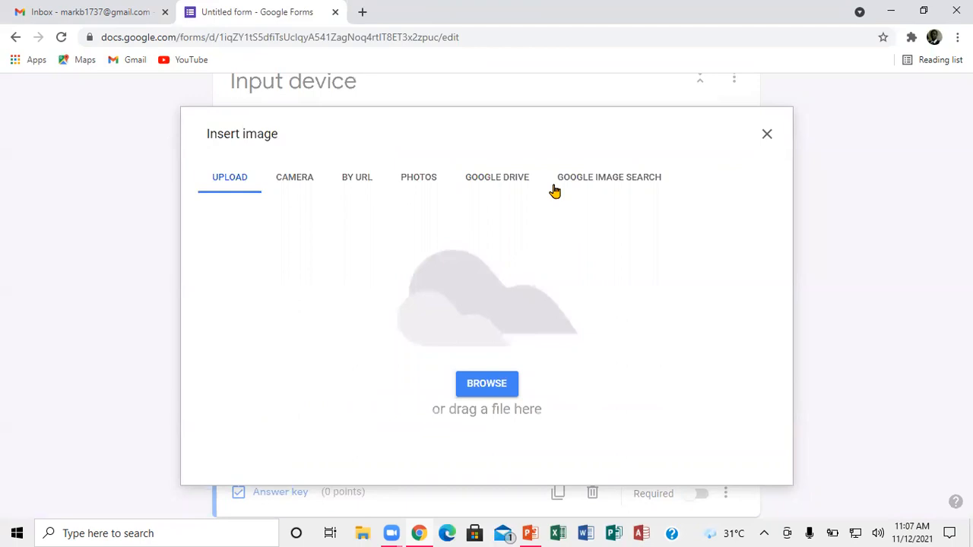
pyautogui.click(604, 176)
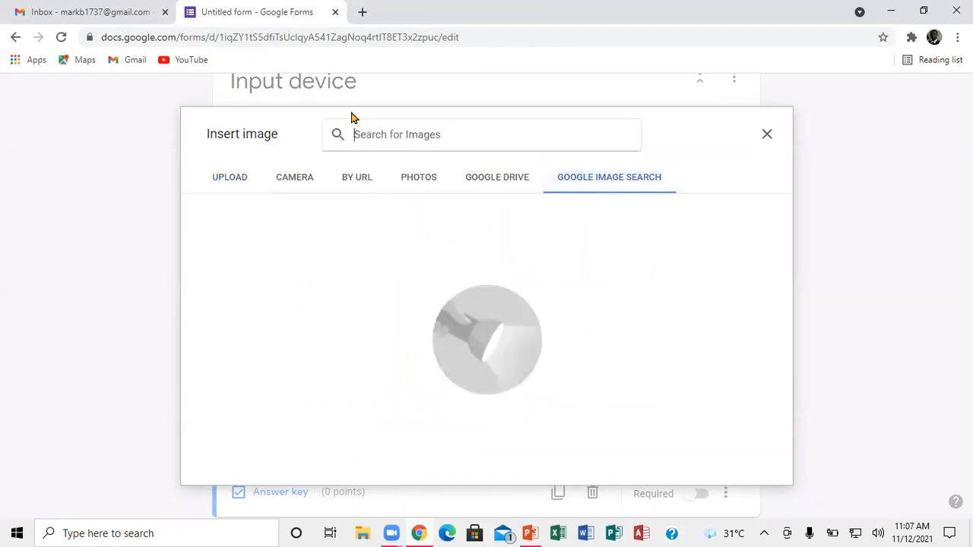
pyautogui.write('mouse')
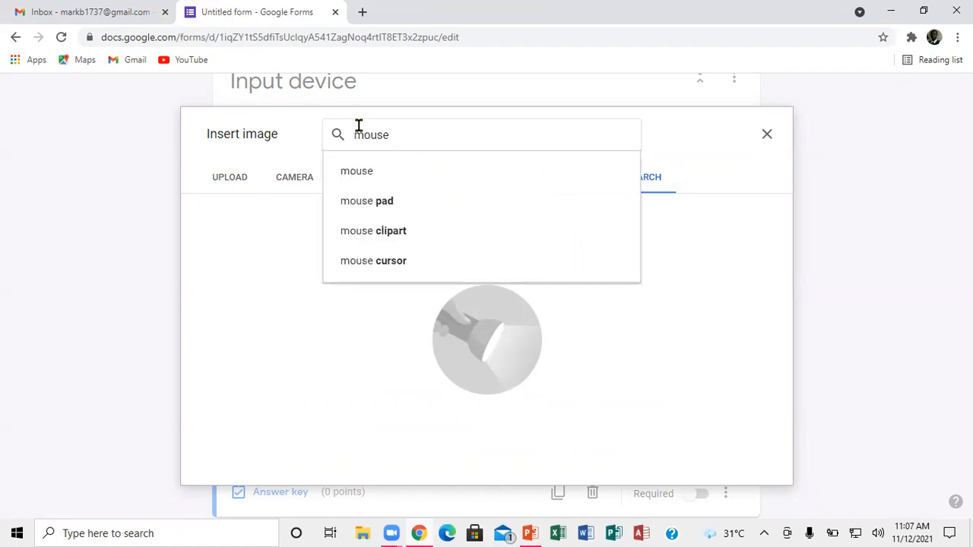
pyautogui.press('Return')
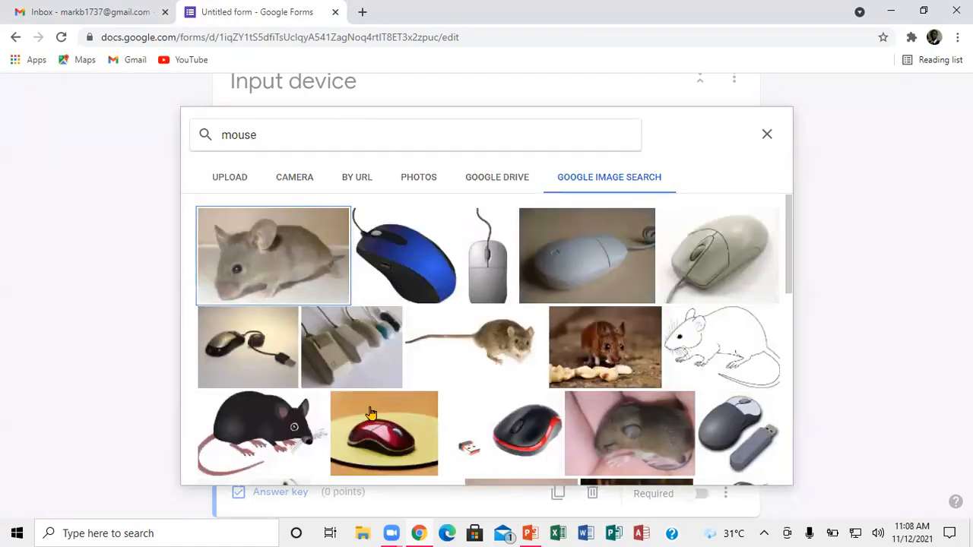
pyautogui.click(487, 419)
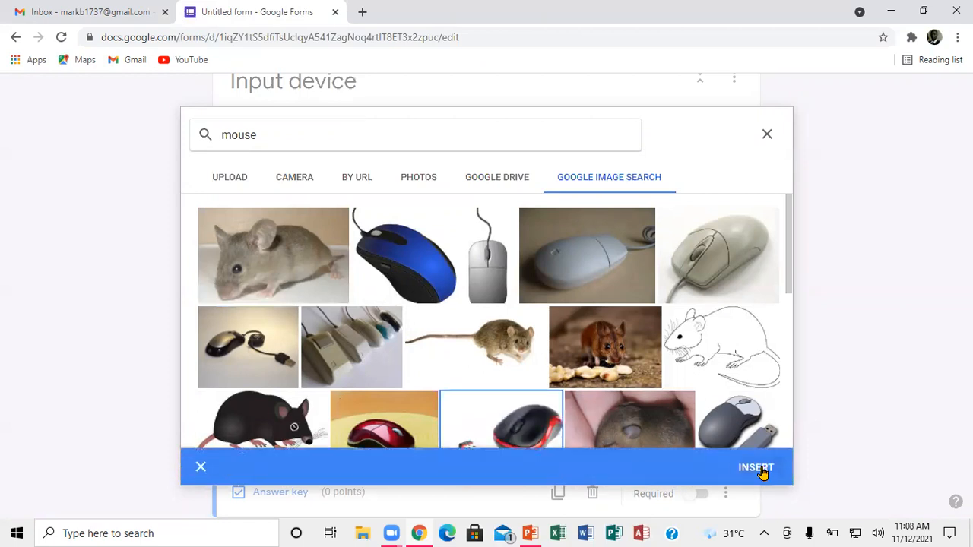
pyautogui.click(760, 469)
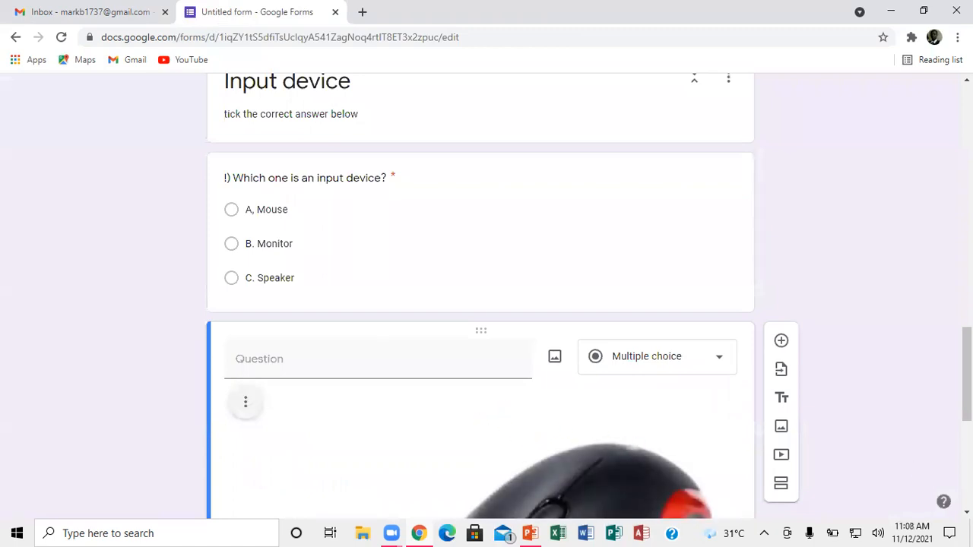
# Shrink the black and red mouse image to a small size and right-align it in the question
pyautogui.click(967, 513)
pyautogui.scroll(-2, 487, 304)
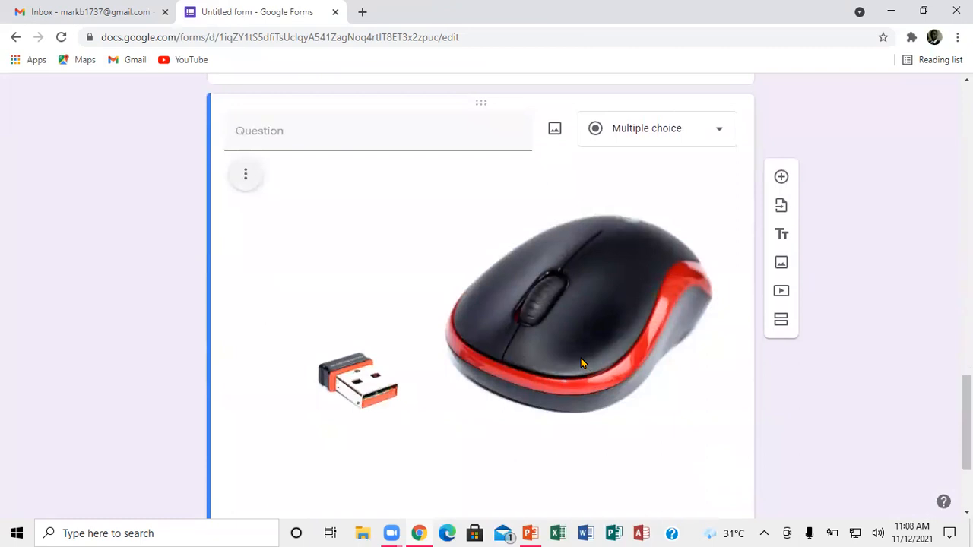
pyautogui.click(583, 359)
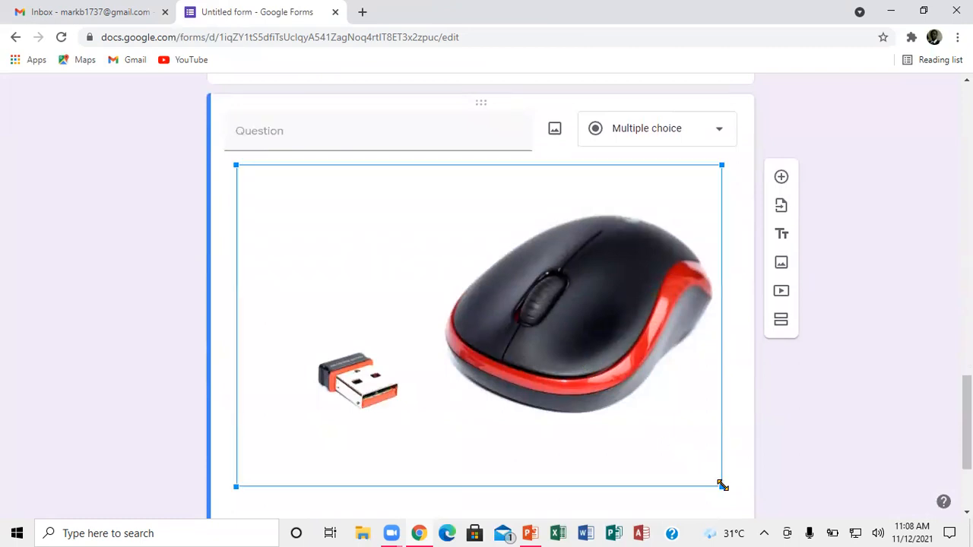
pyautogui.moveTo(722, 485); pyautogui.dragTo(298, 236)
pyautogui.click(430, 280)
pyautogui.click(246, 230)
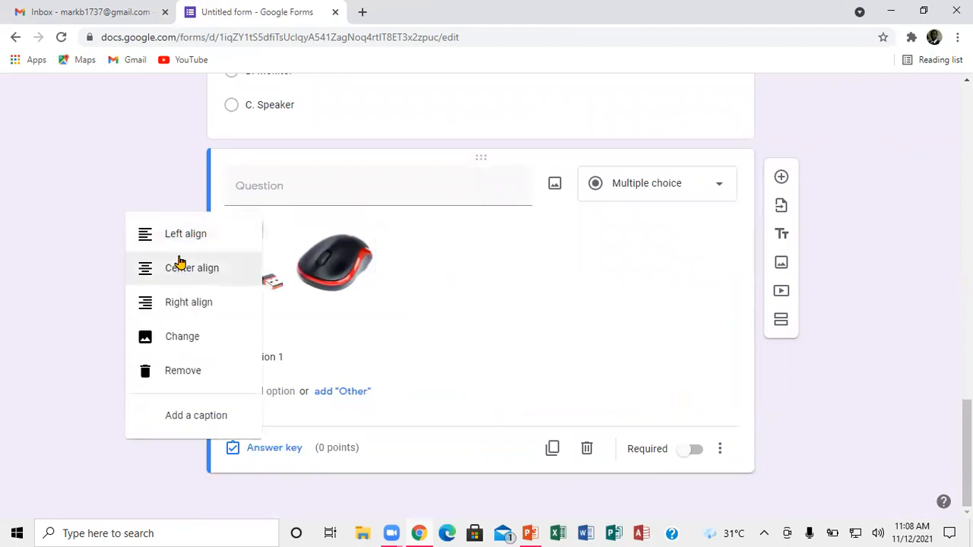
pyautogui.click(187, 304)
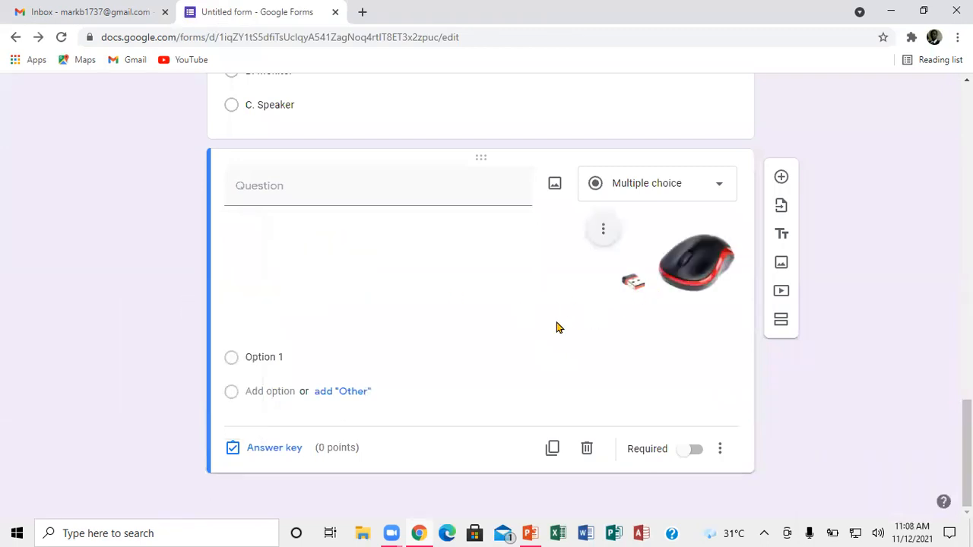
# Search Google images for "monitor" and insert the black widescreen monitor picture into the new question
pyautogui.click(556, 186)
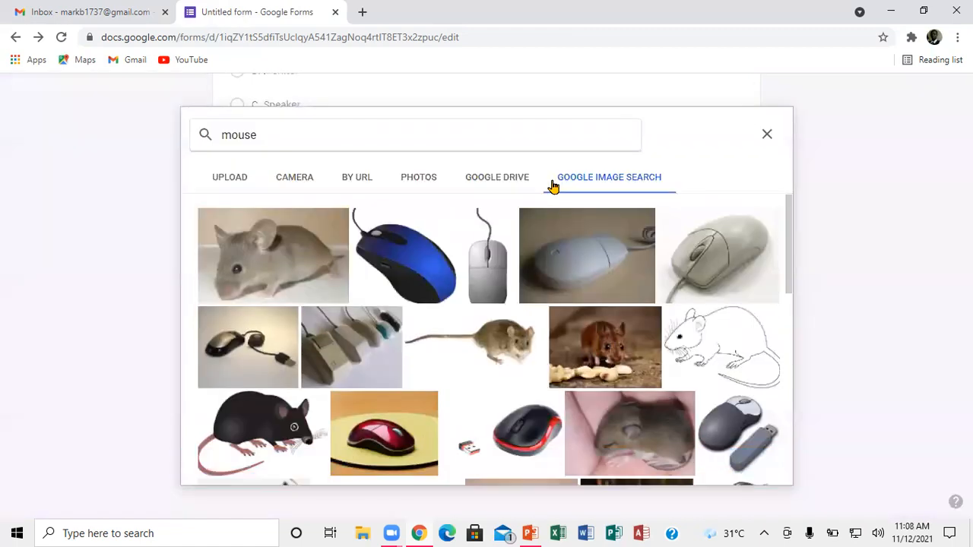
pyautogui.click(308, 134)
pyautogui.press('BackSpace')
pyautogui.press('BackSpace')
pyautogui.press('BackSpace')
pyautogui.press('BackSpace')
pyautogui.press('BackSpace')
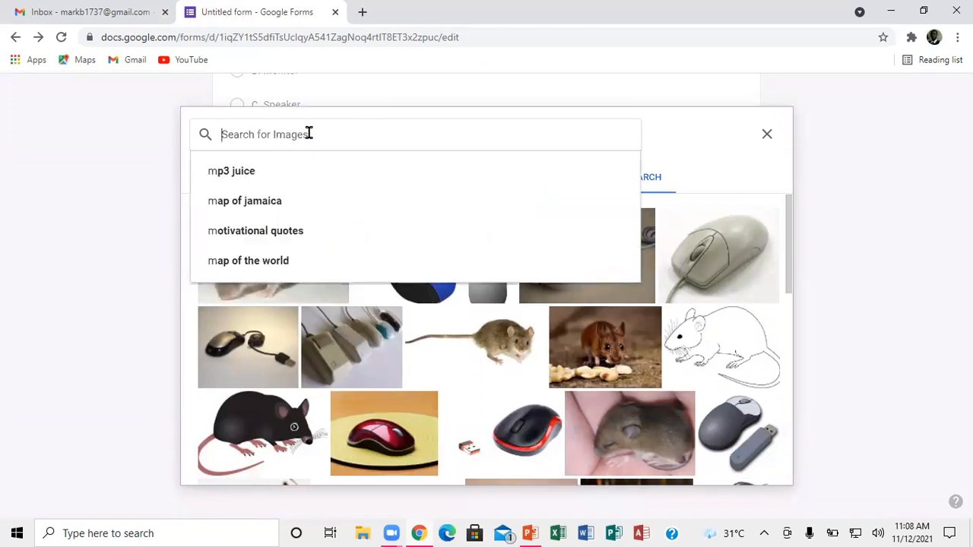
pyautogui.write('mon')
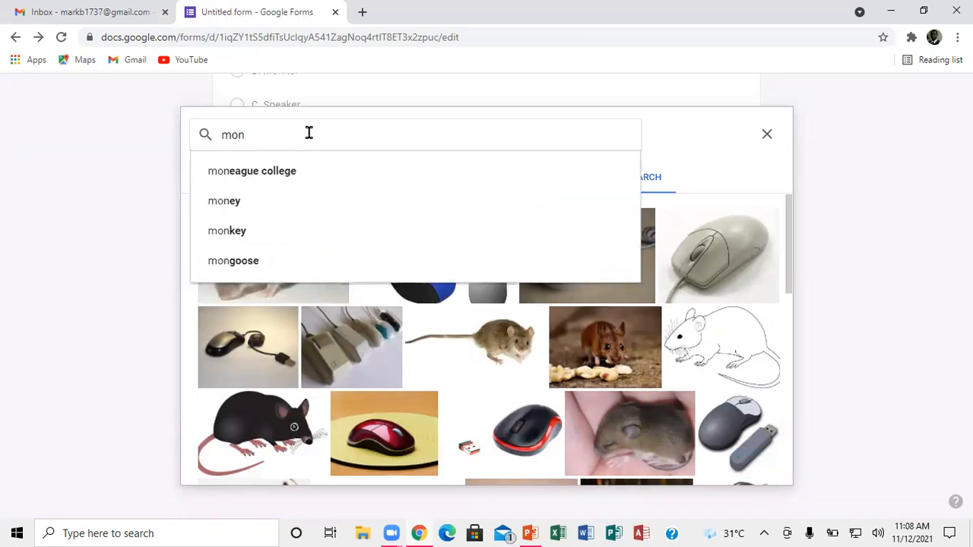
pyautogui.write('to')
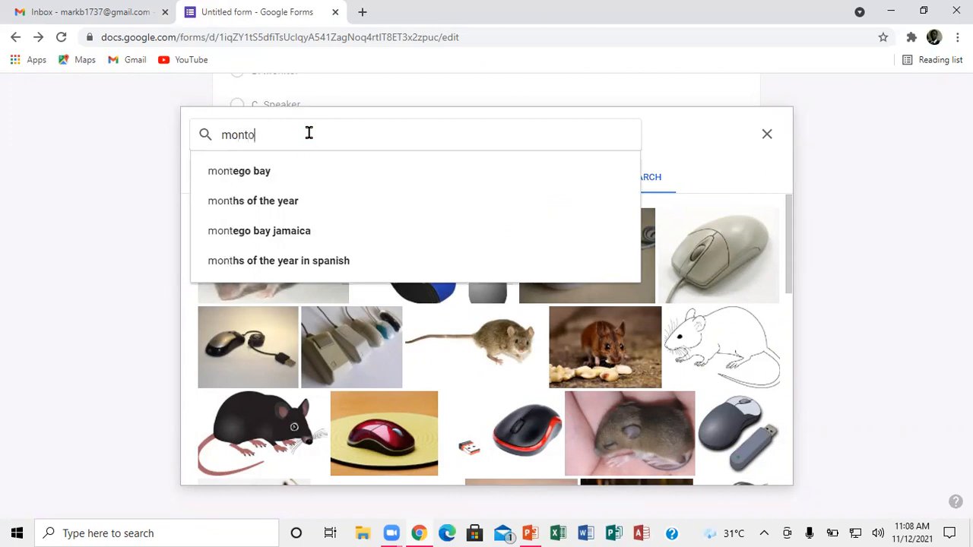
pyautogui.press('Return')
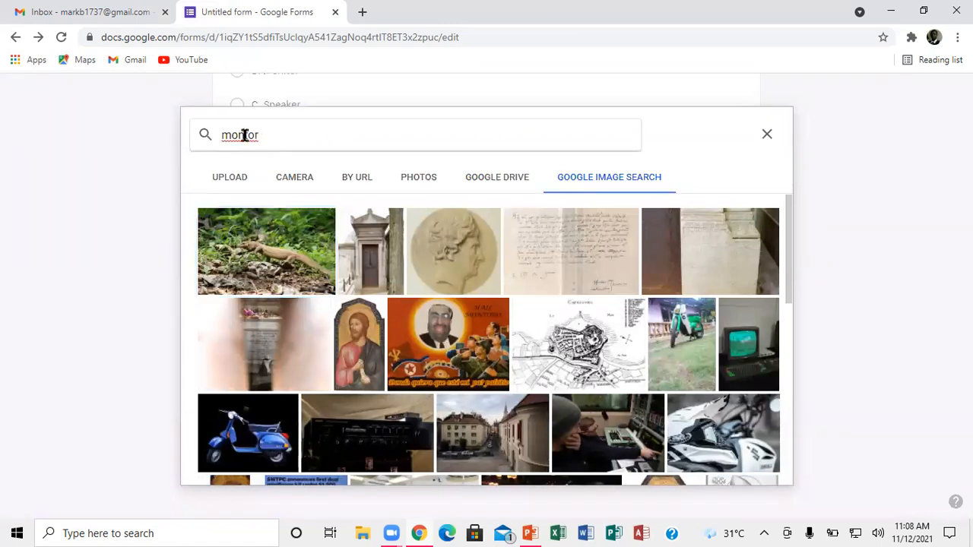
pyautogui.click(311, 134)
pyautogui.write('i')
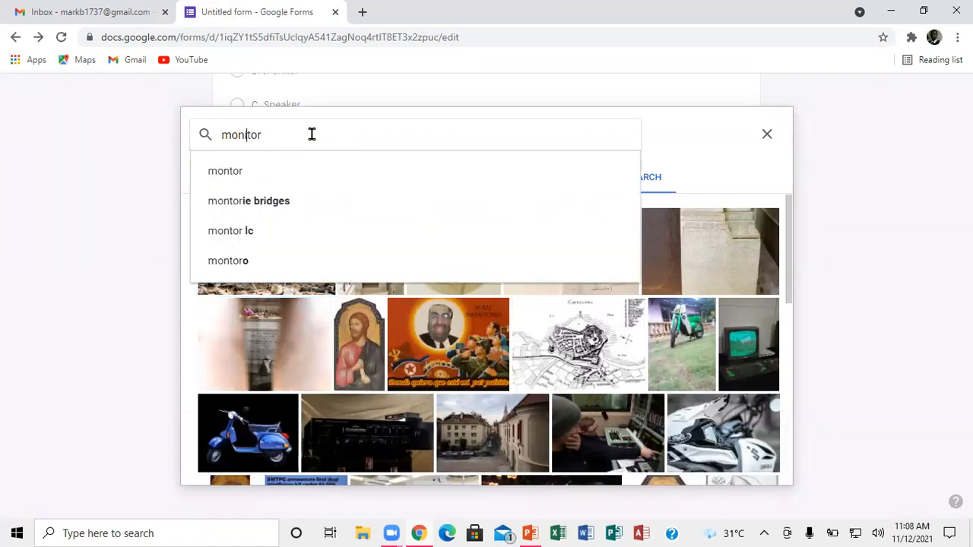
pyautogui.press('Return')
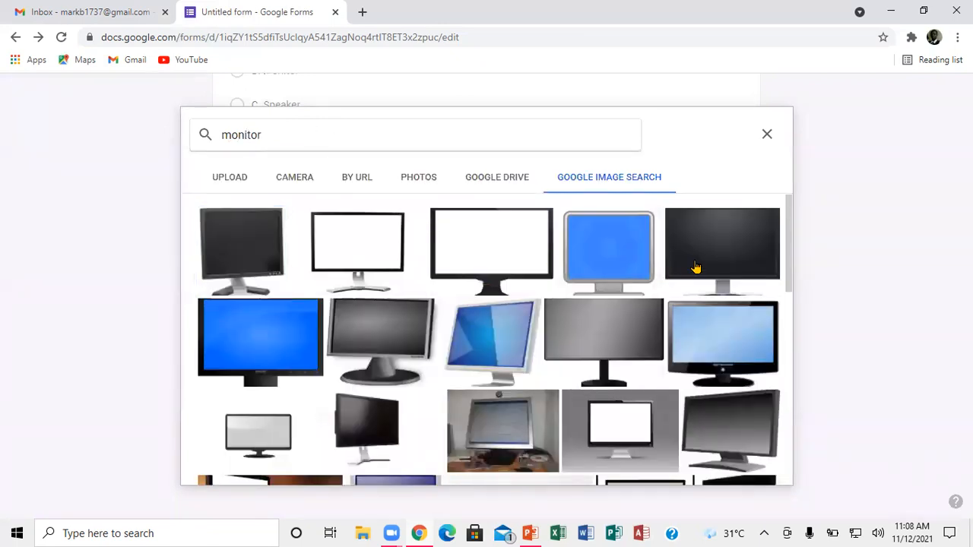
pyautogui.click(696, 267)
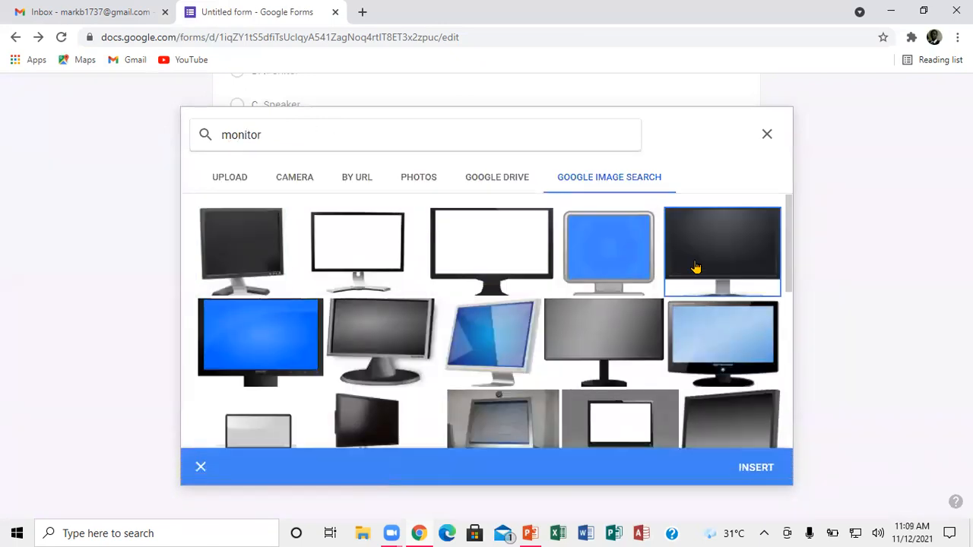
pyautogui.click(756, 467)
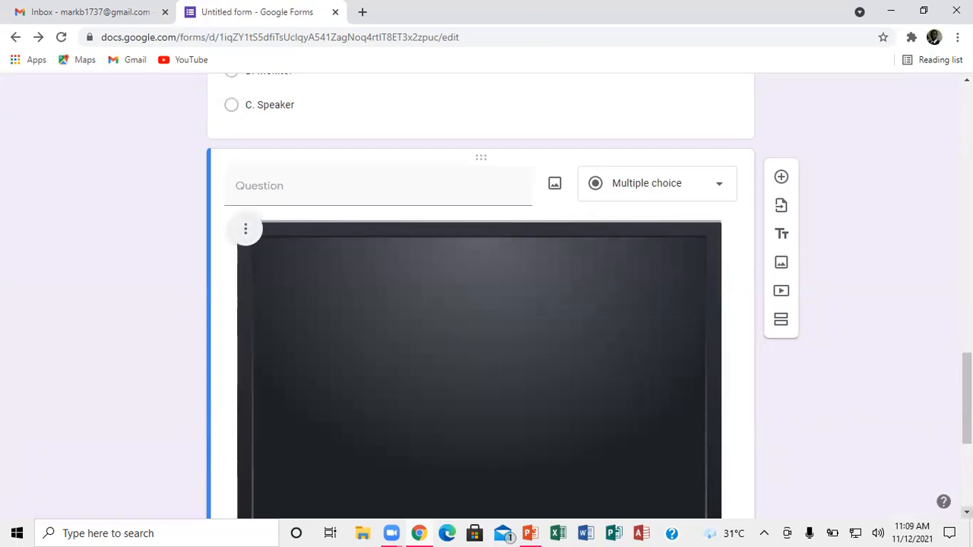
# Scale the monitor image down to less than a third of the question's width
pyautogui.click(968, 512)
pyautogui.click(623, 379)
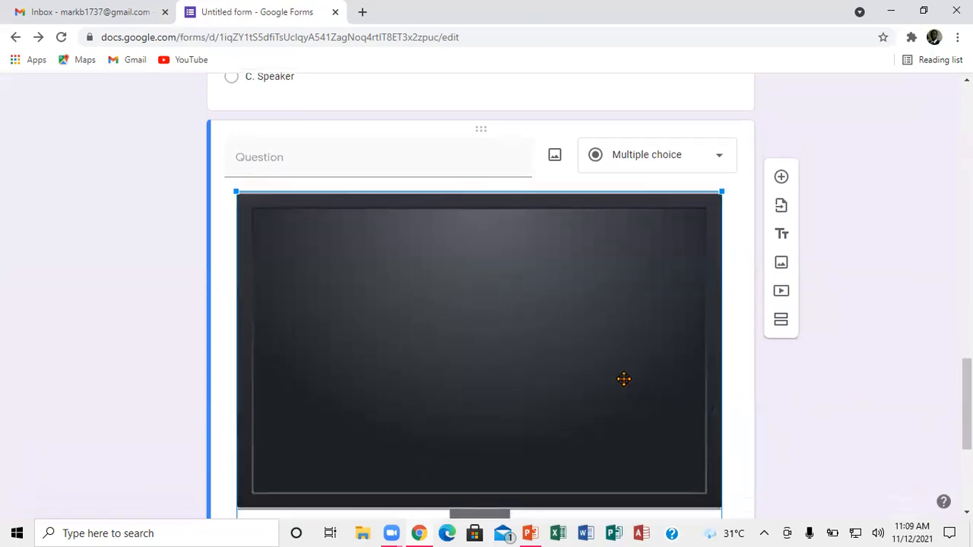
pyautogui.click(721, 194)
pyautogui.click(706, 272)
pyautogui.moveTo(720, 189); pyautogui.dragTo(410, 382)
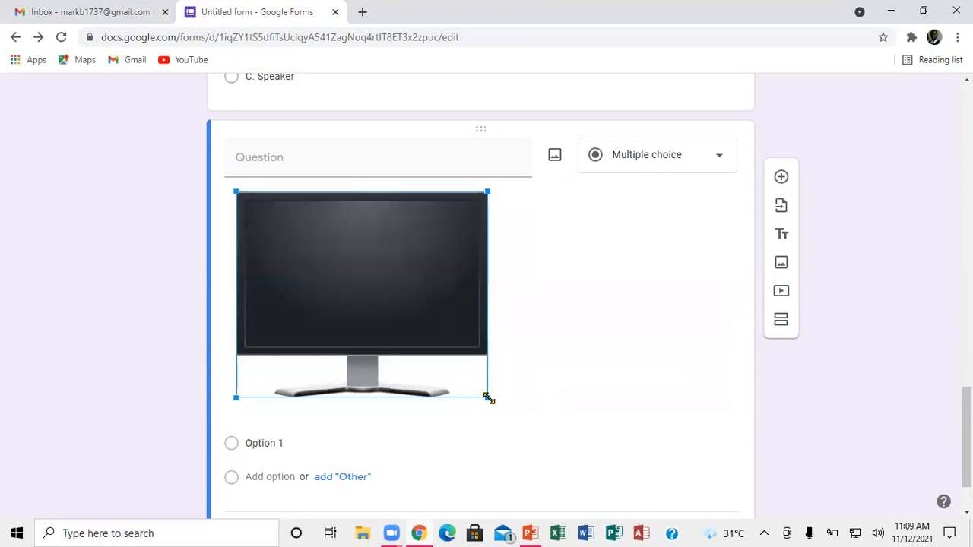
pyautogui.moveTo(488, 398); pyautogui.dragTo(323, 275)
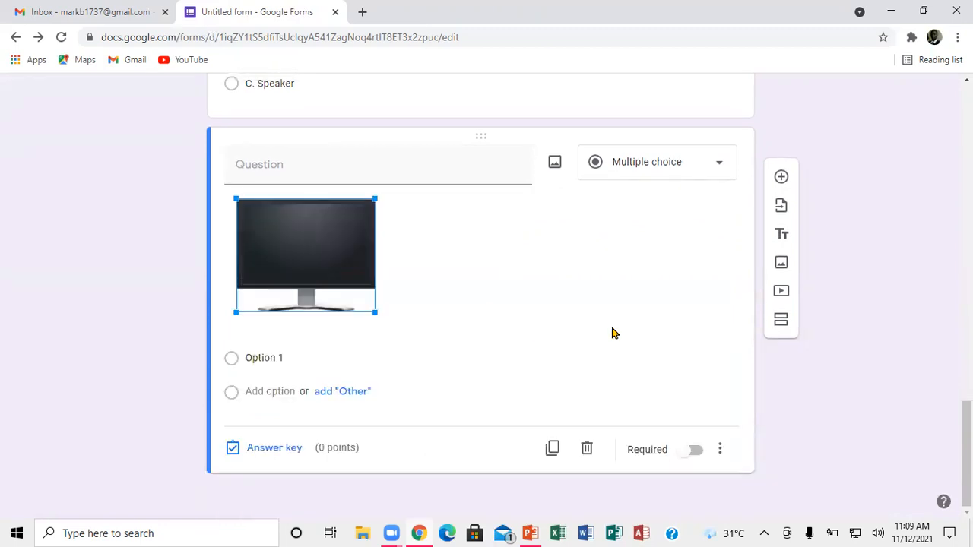
pyautogui.click(429, 278)
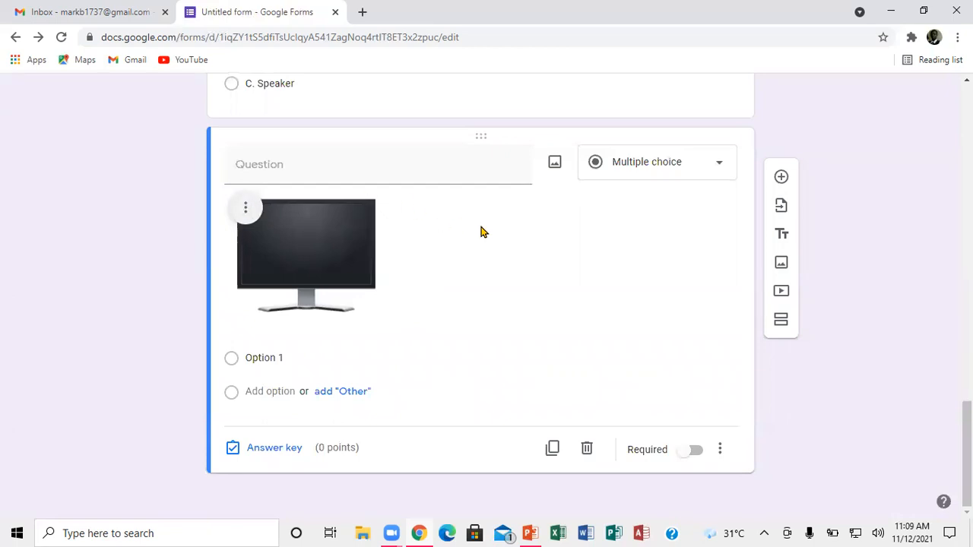
# Search Google images for "mouse", insert the red mouse picture into the new question, and select the inserted image
pyautogui.click(555, 166)
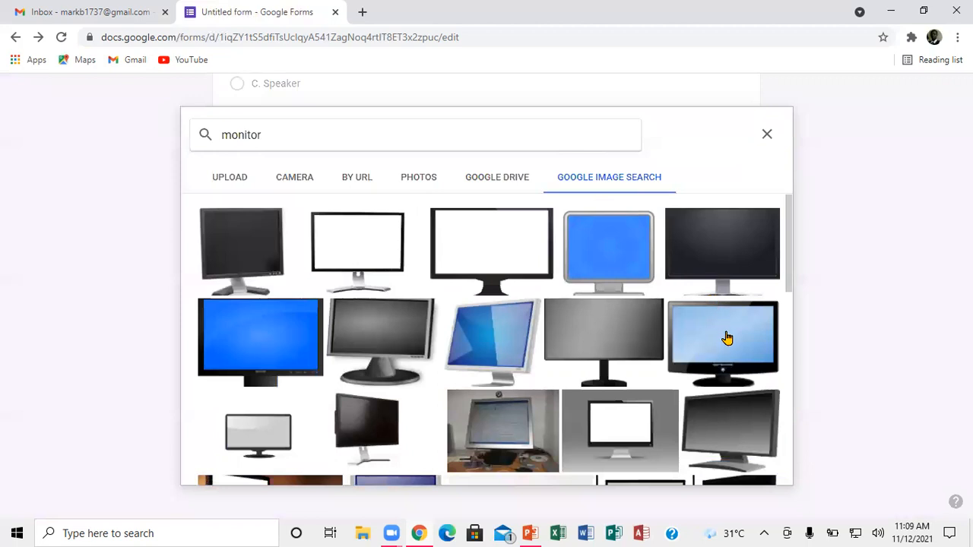
pyautogui.click(460, 134)
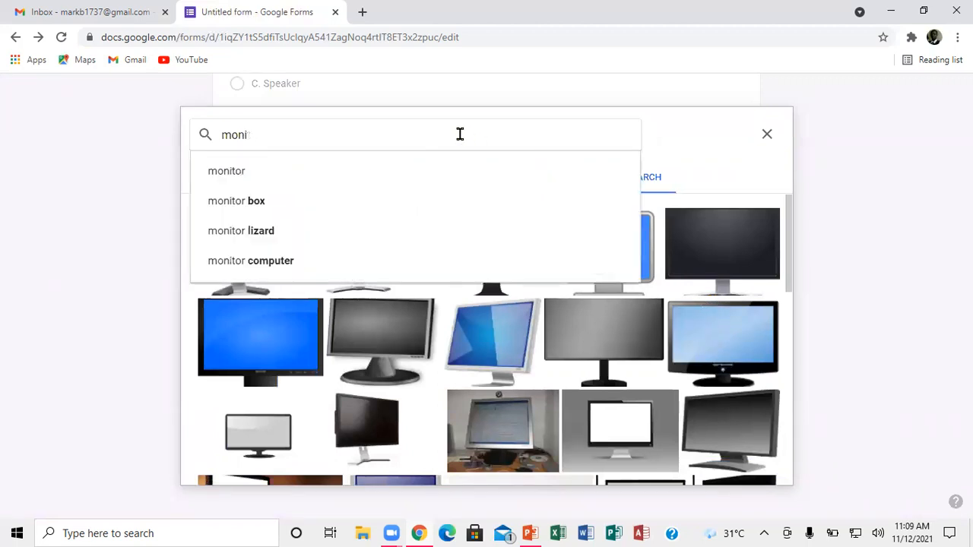
pyautogui.press('BackSpace')
pyautogui.write('u')
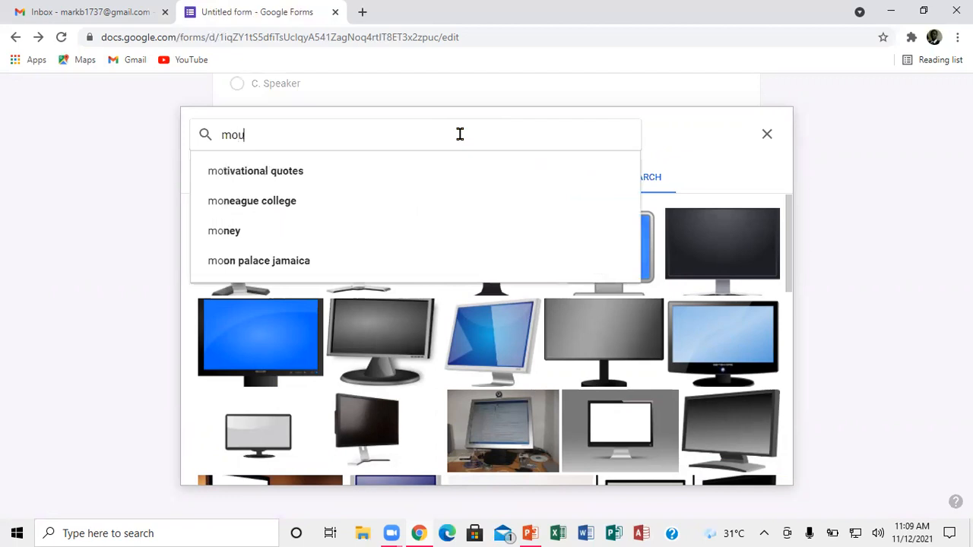
pyautogui.write('se')
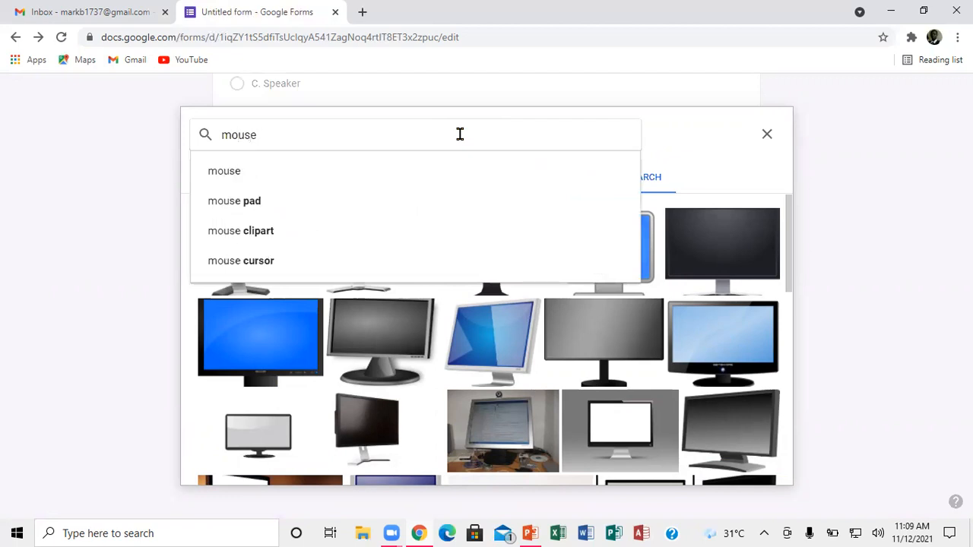
pyautogui.press('Return')
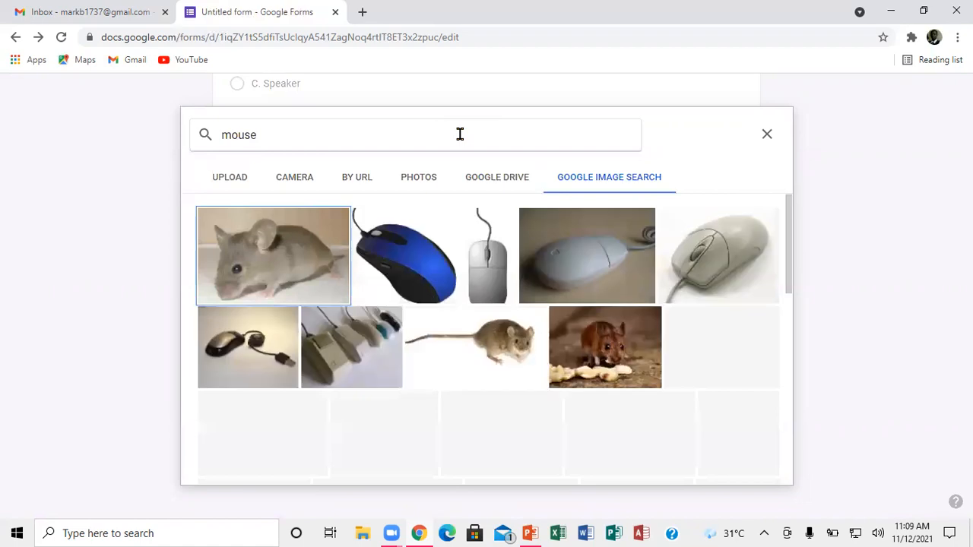
pyautogui.click(403, 440)
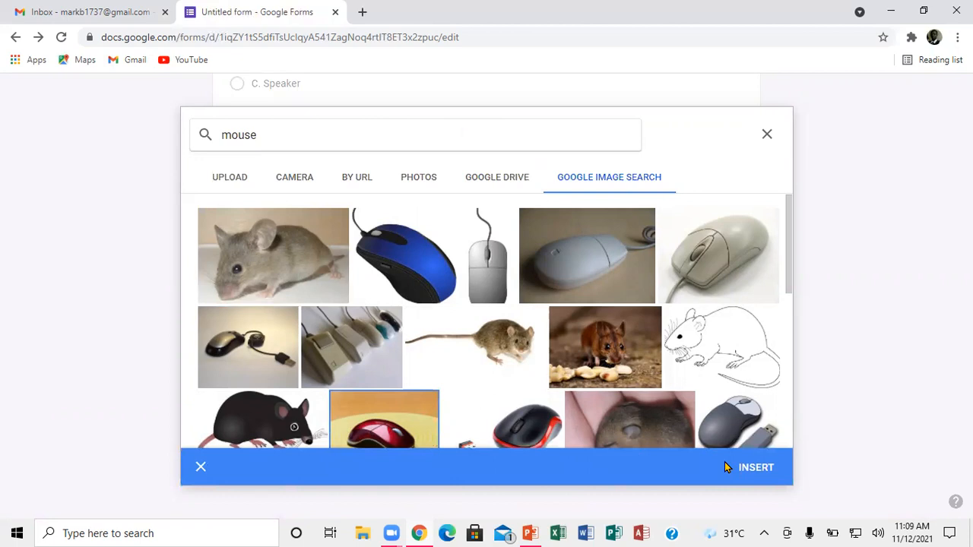
pyautogui.click(764, 467)
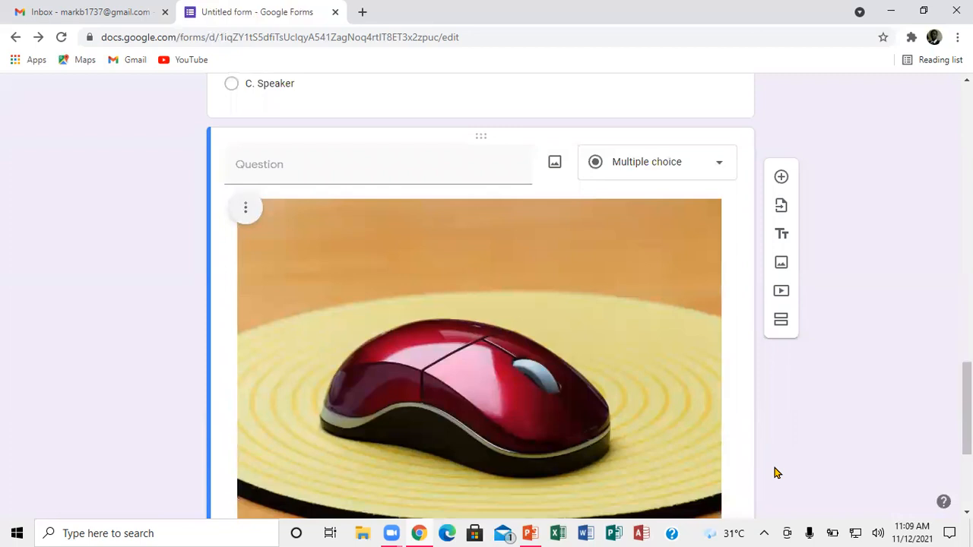
pyautogui.click(574, 350)
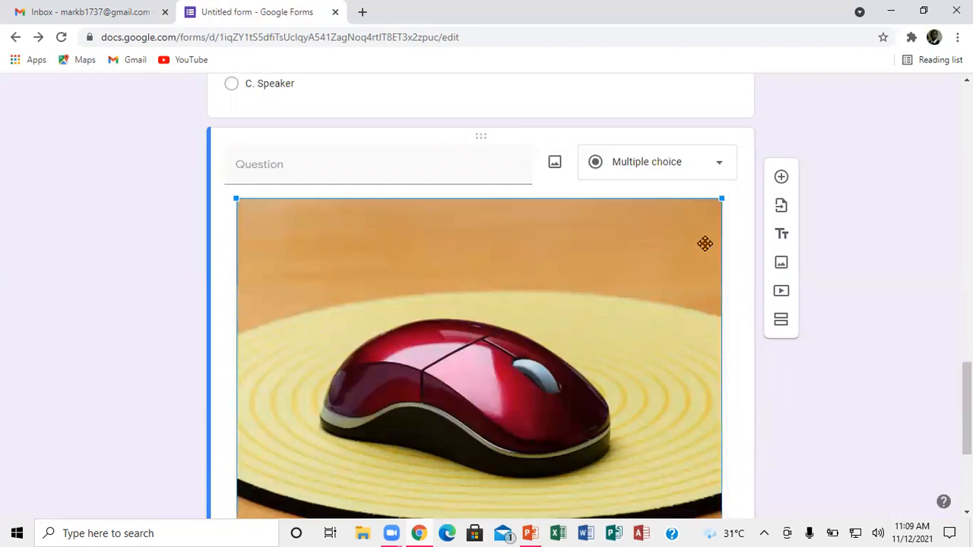
# Scale the red mouse image down to less than a third of its inserted width
pyautogui.moveTo(723, 197); pyautogui.dragTo(404, 388)
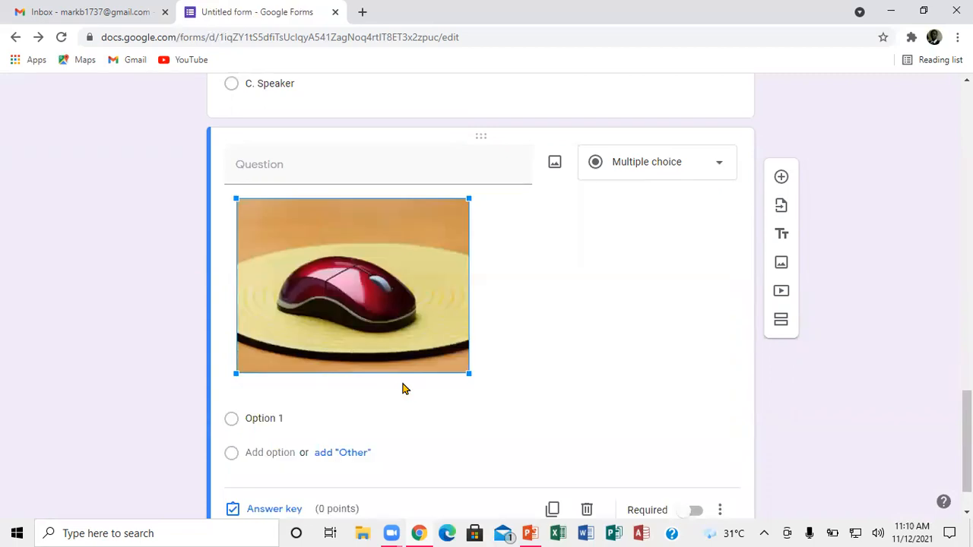
pyautogui.moveTo(466, 371); pyautogui.dragTo(375, 304)
pyautogui.click(518, 315)
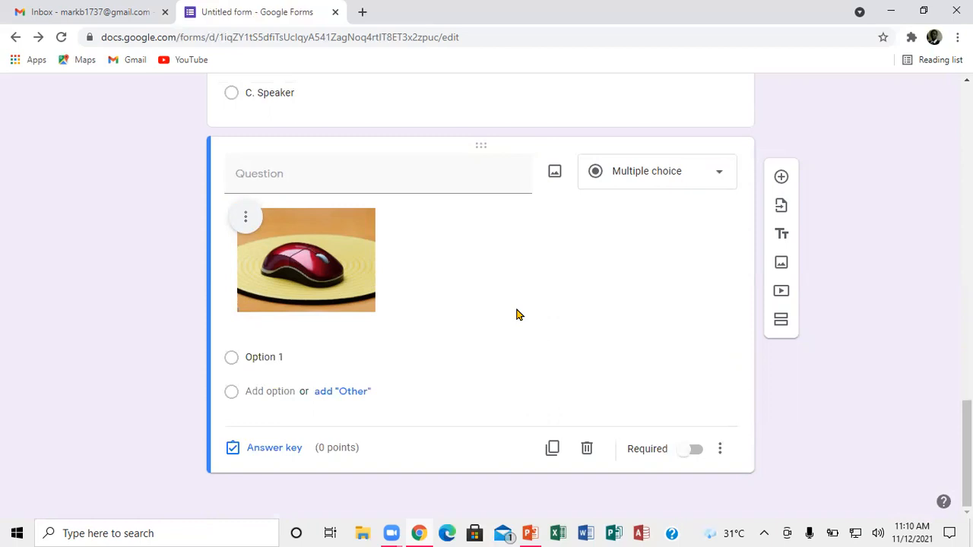
# Enter "2) What color is the mouse below?" as the text of the red mouse image question
pyautogui.click(307, 176)
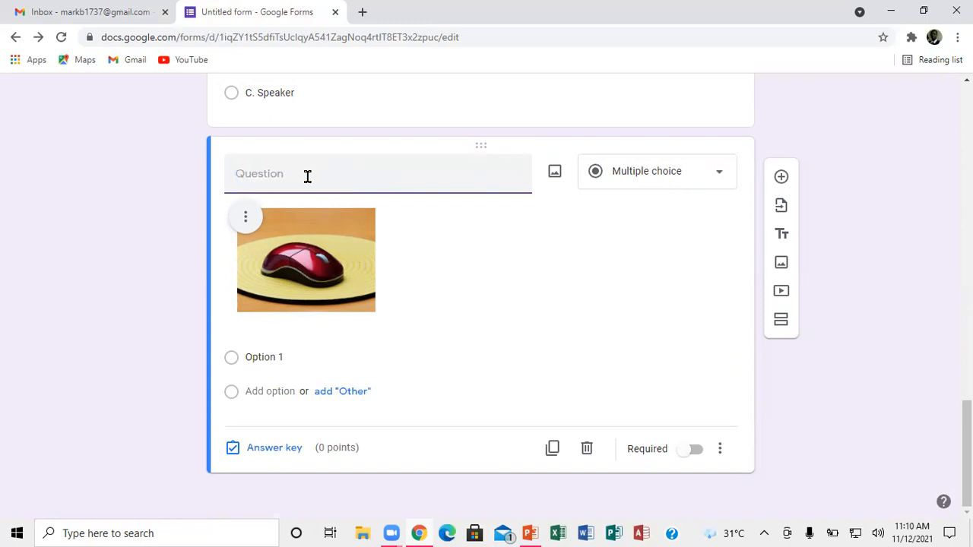
pyautogui.write('2)')
pyautogui.write('What color is the mouse below')
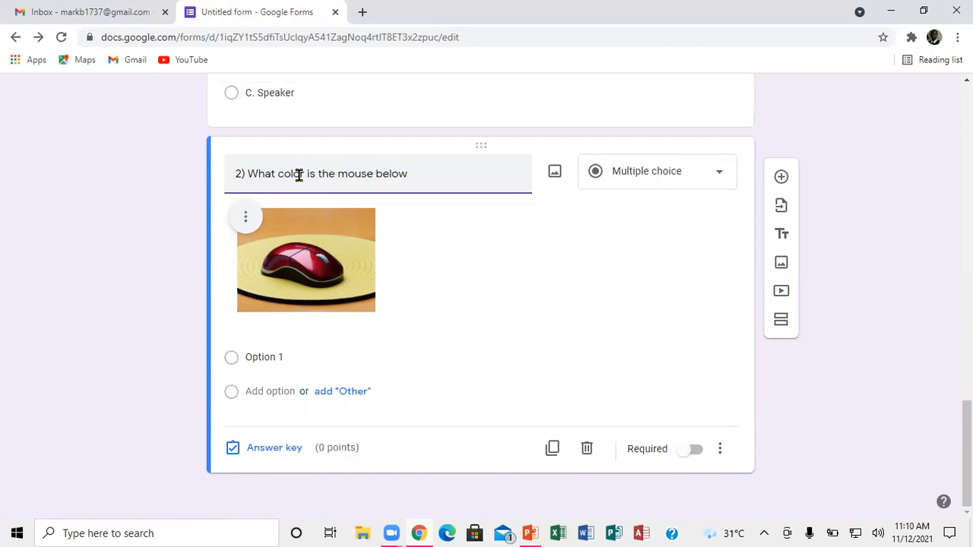
pyautogui.write('?')
# Fill in three answer options for question 2: "A. Black", "B, Yellow" and "C. pink"
pyautogui.click(278, 352)
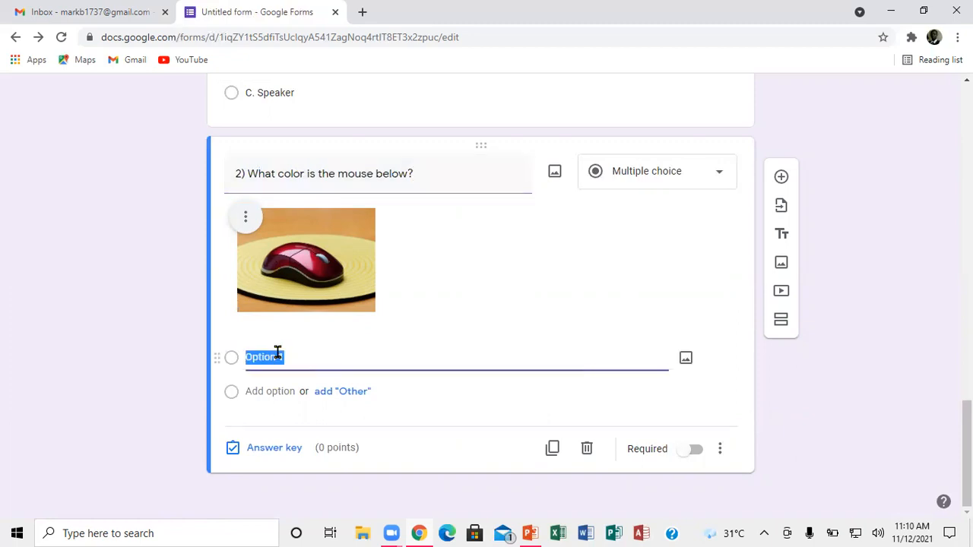
pyautogui.write('A.')
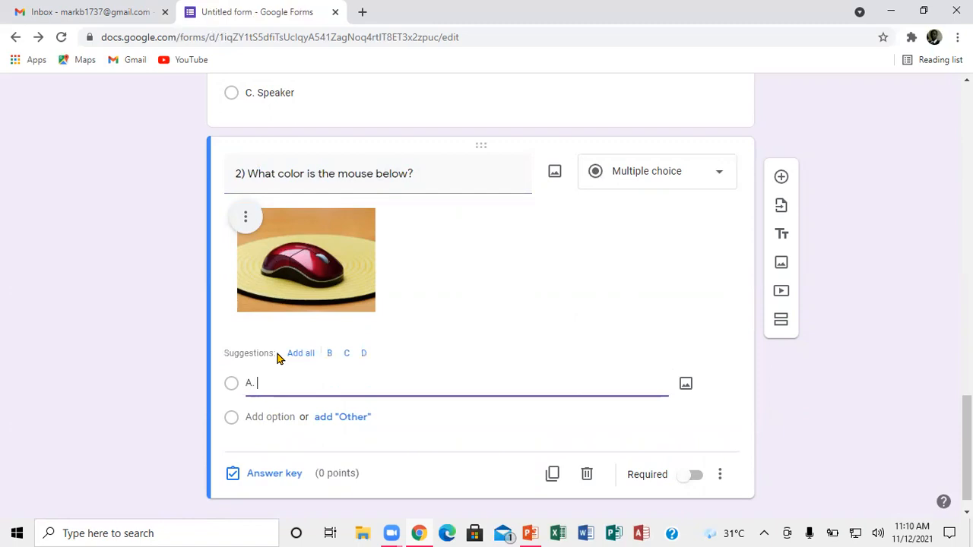
pyautogui.write(' Black')
pyautogui.press('Return')
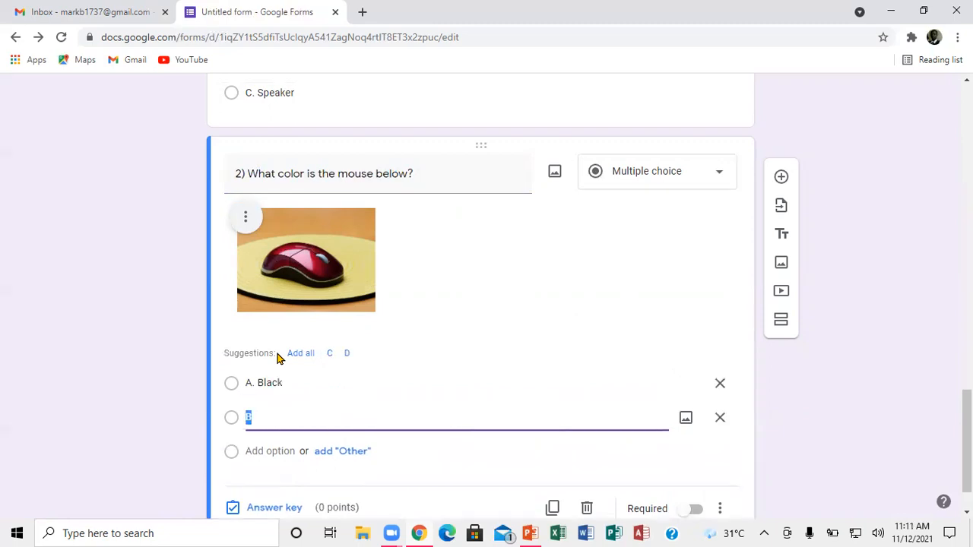
pyautogui.write('B, Yellow')
pyautogui.press('Return')
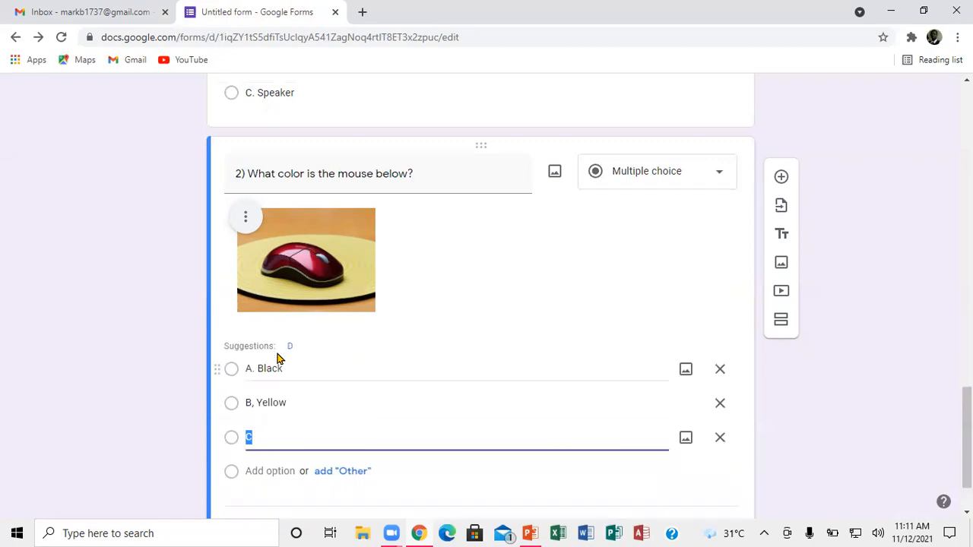
pyautogui.write('C. pink')
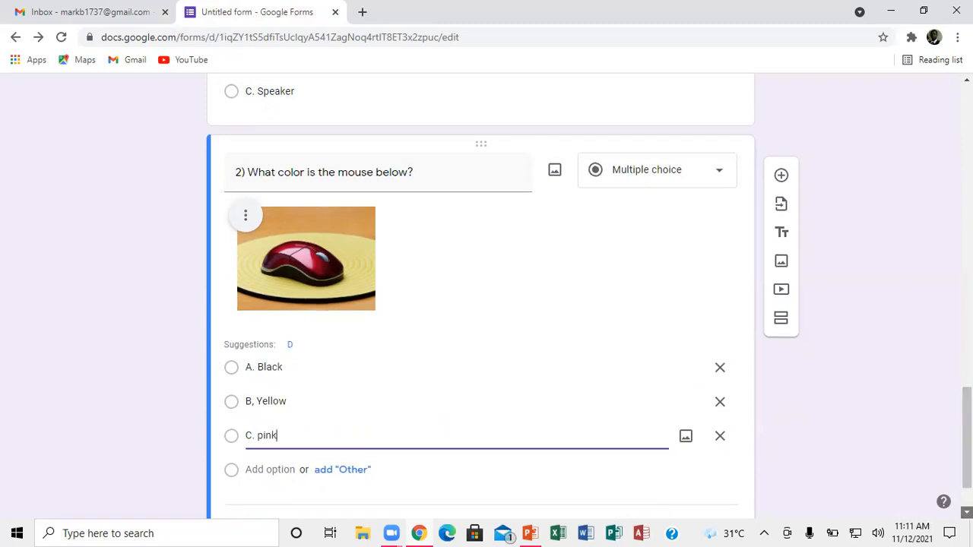
# Open the answer key of question 2 and assign it 1 point
pyautogui.scroll(-2, 537, 414)
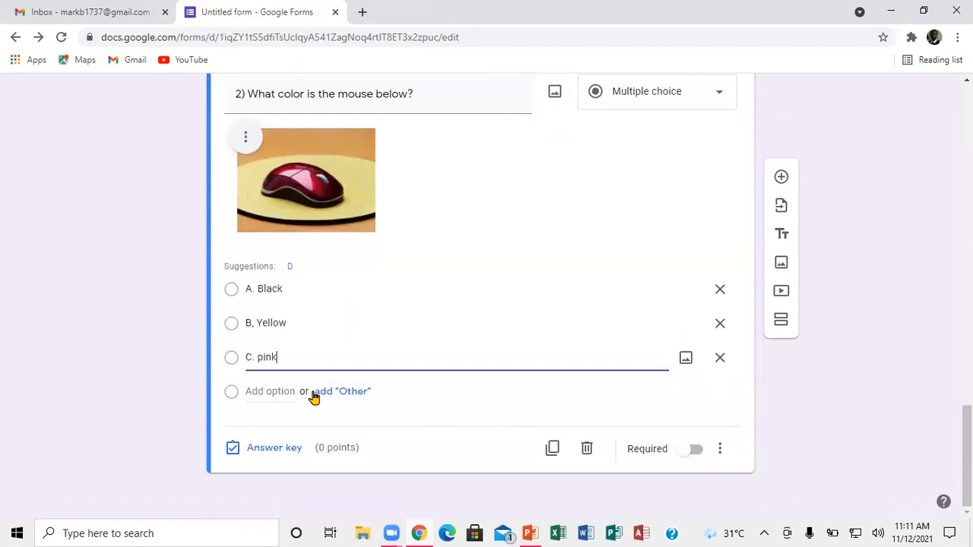
pyautogui.click(274, 448)
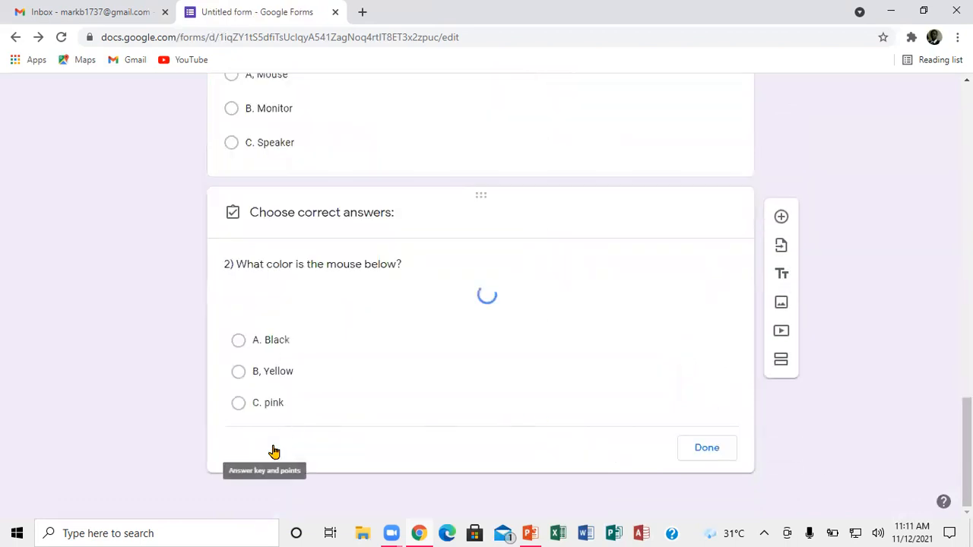
pyautogui.click(698, 263)
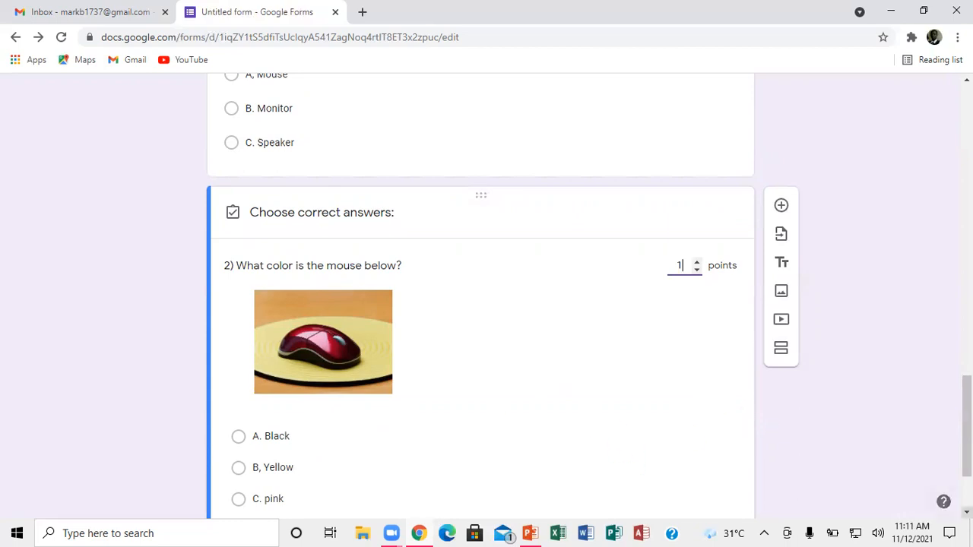
pyautogui.click(968, 513)
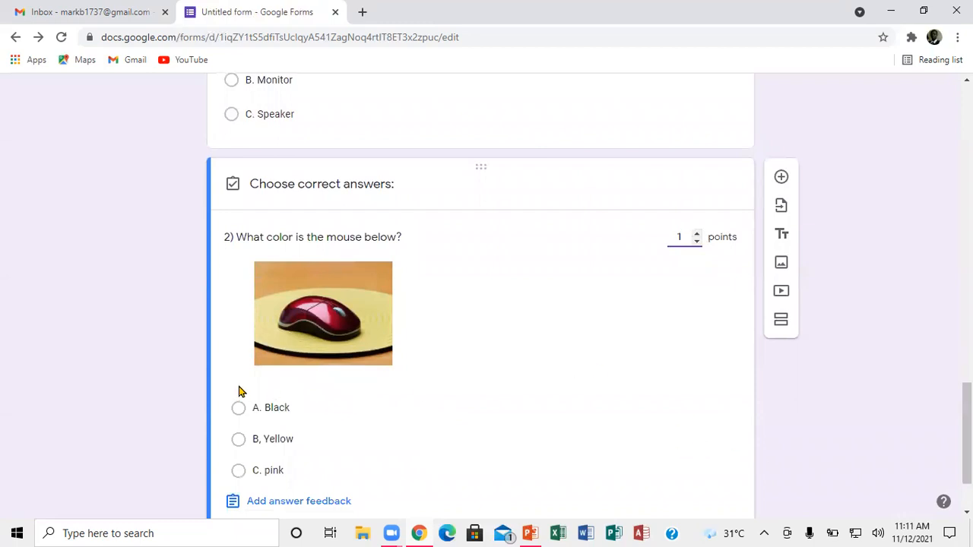
# Go back to the Forms home page, reopen the Computer Quiz form and return to question 2
pyautogui.click(17, 42)
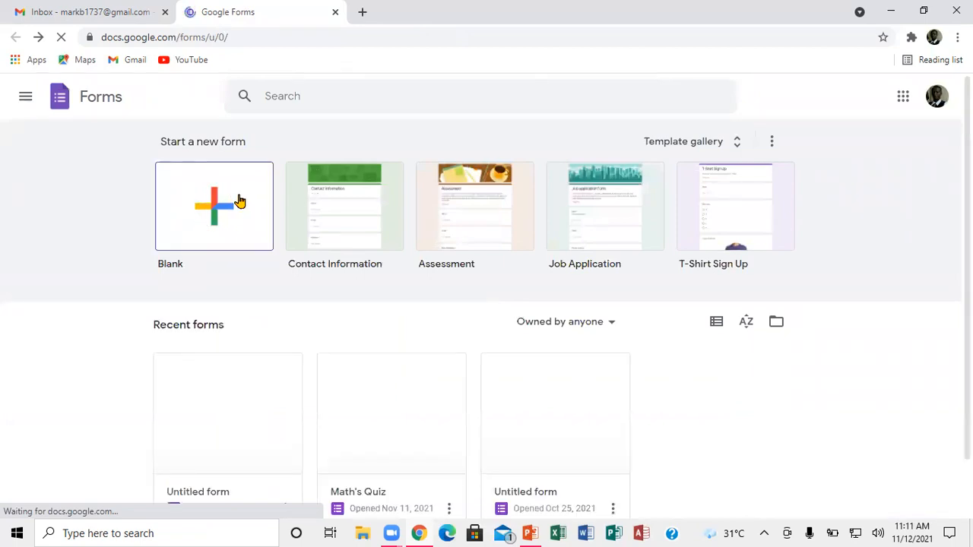
pyautogui.click(236, 422)
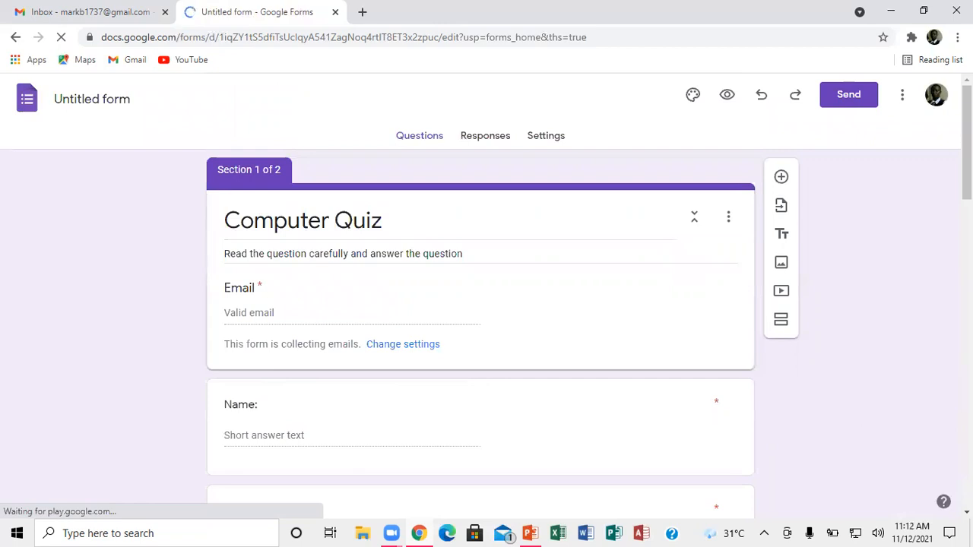
pyautogui.scroll(-2, 487, 304)
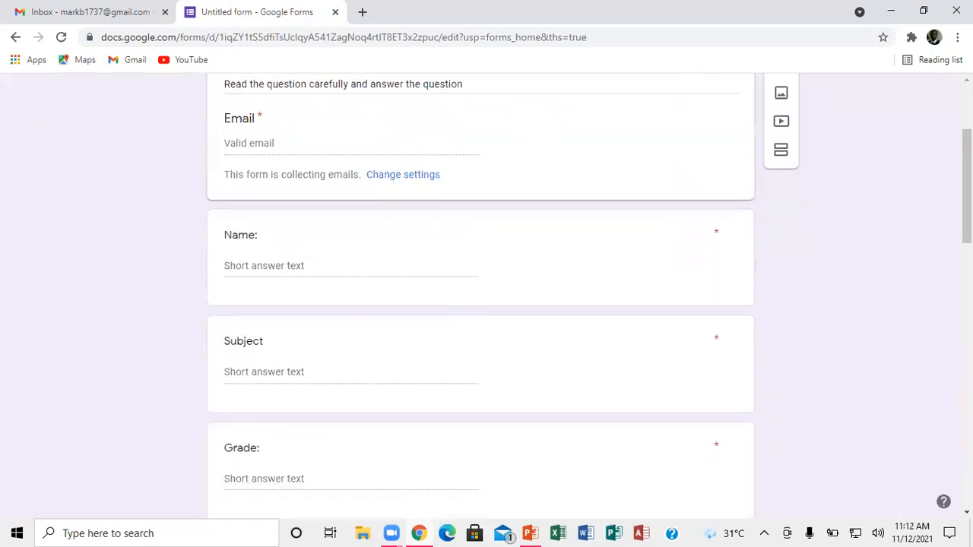
pyautogui.scroll(-5, 487, 304)
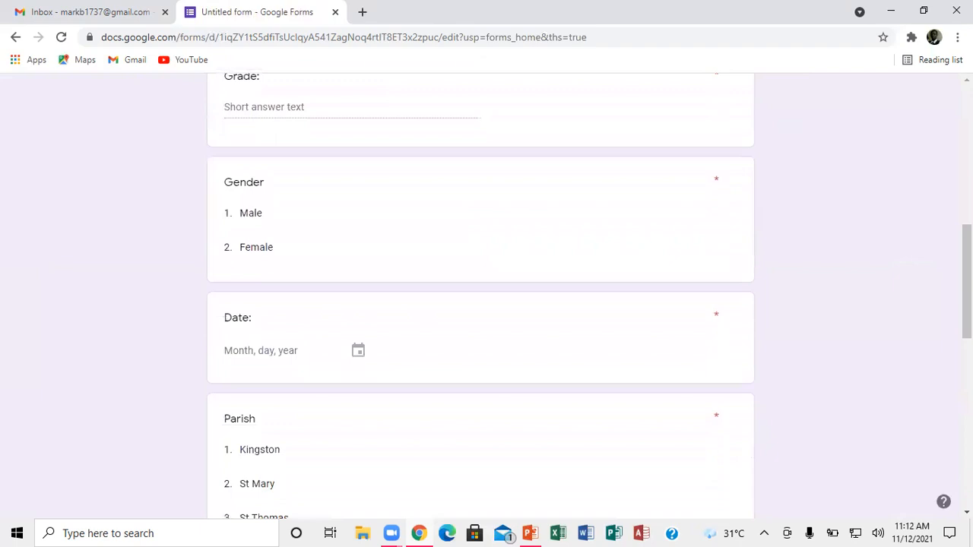
pyautogui.scroll(-5, 487, 304)
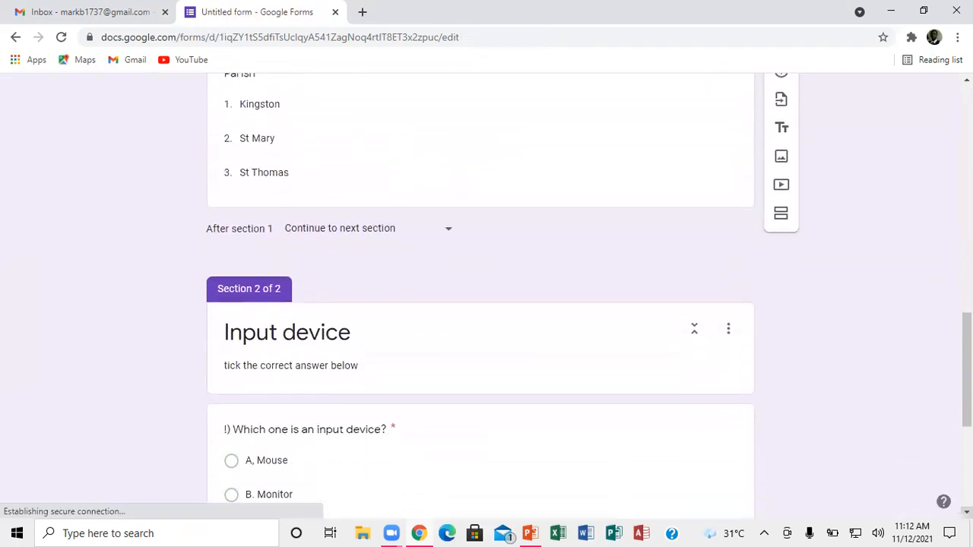
pyautogui.scroll(-4, 487, 304)
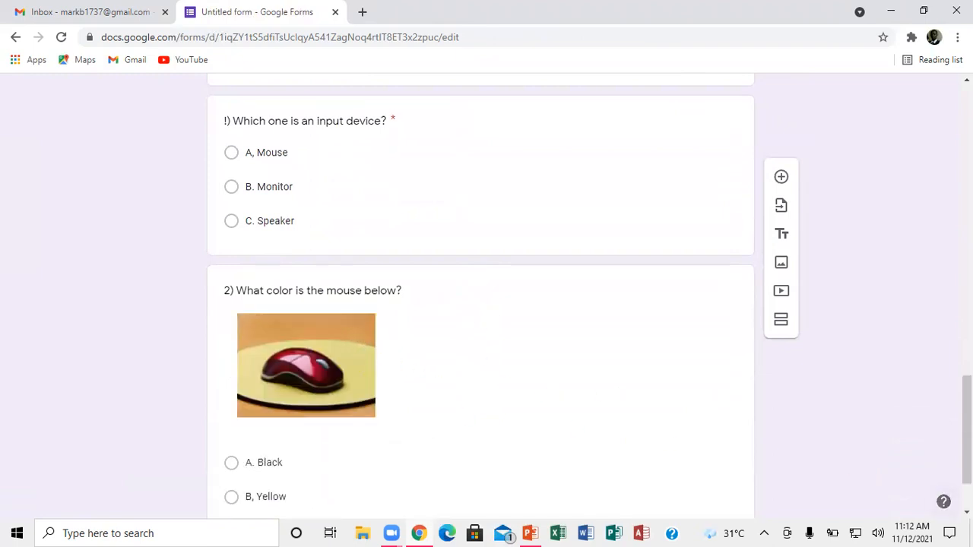
pyautogui.scroll(-2, 930, 491)
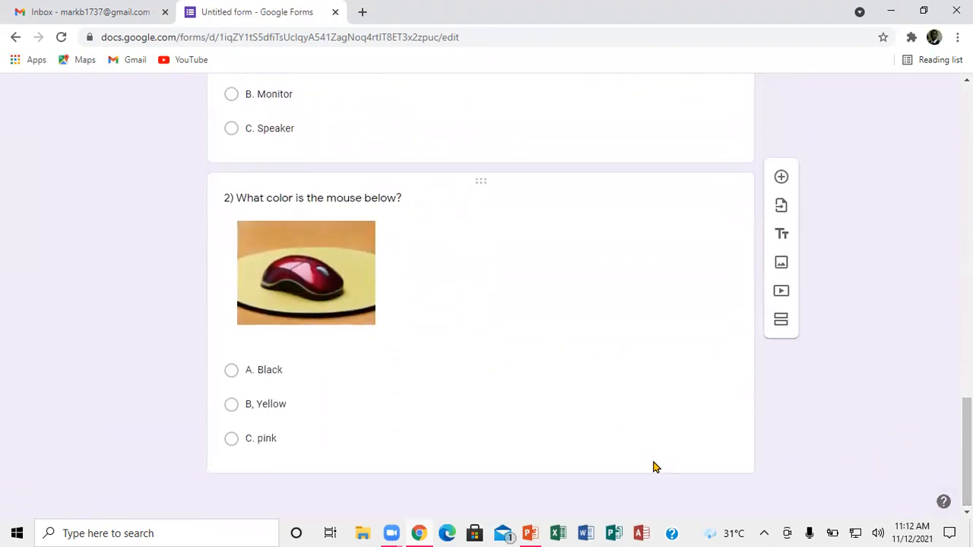
# Add a fourth answer option, "D. Red", below "C. pink" in question 2
pyautogui.click(318, 390)
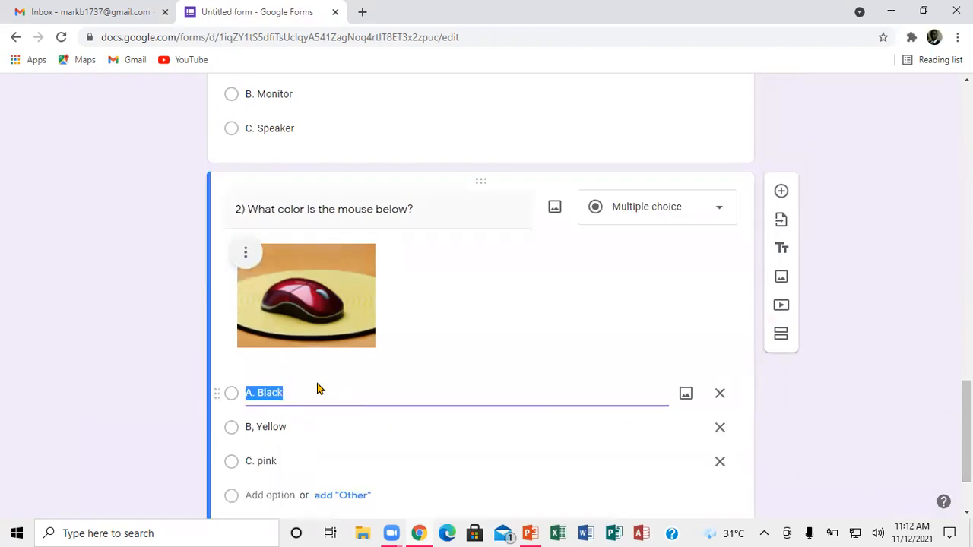
pyautogui.click(287, 460)
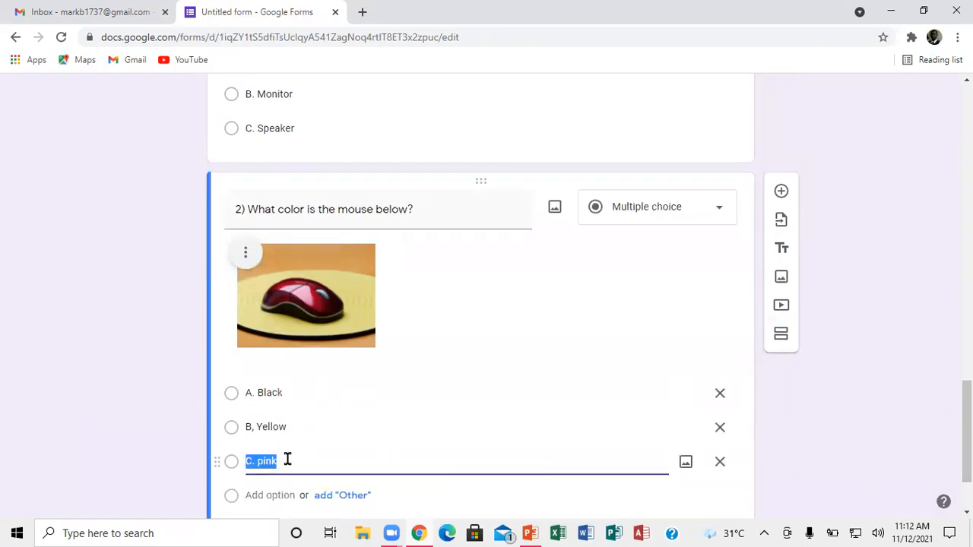
pyautogui.click(287, 459)
pyautogui.press('Return')
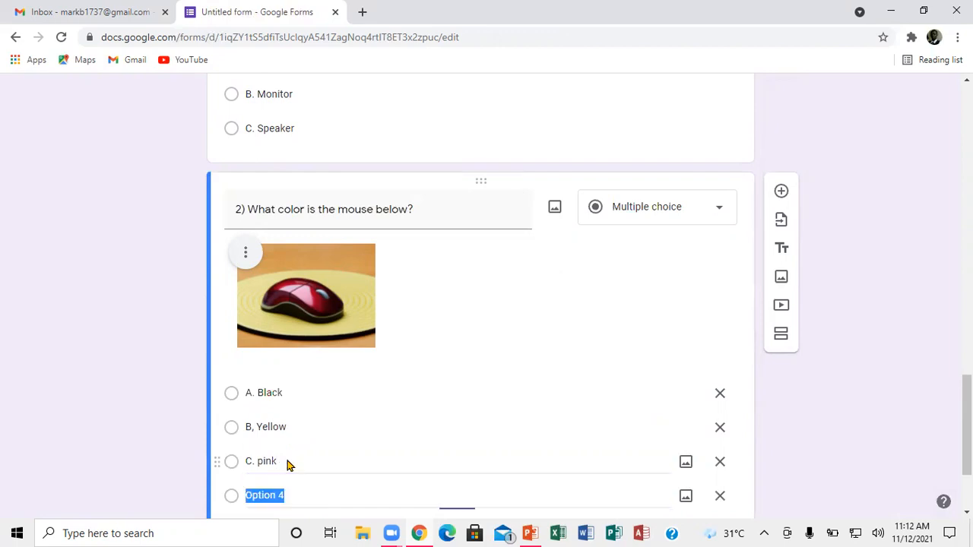
pyautogui.write('D. Red')
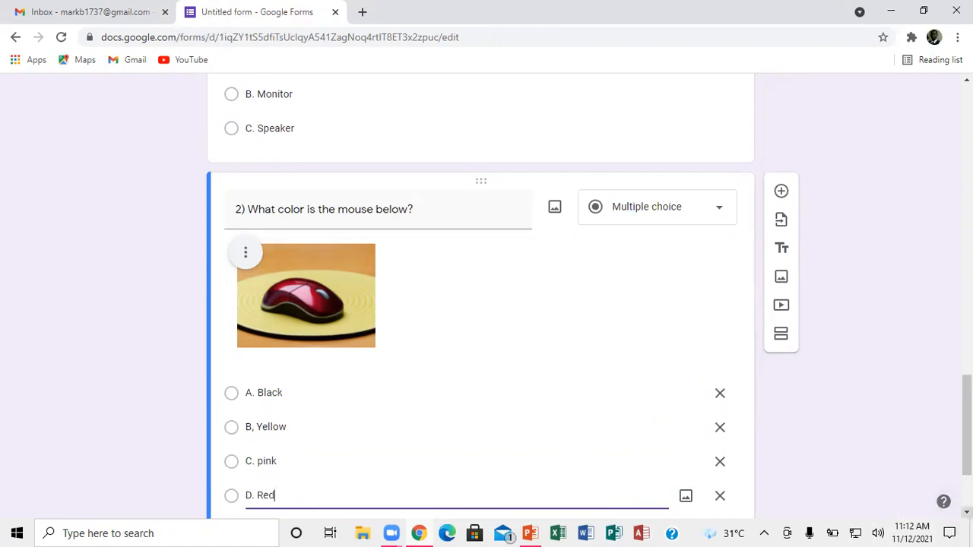
# Mark "D. Red" as the correct answer in question 2's answer key and make the question required
pyautogui.scroll(-1, 943, 503)
pyautogui.scroll(-2, 570, 460)
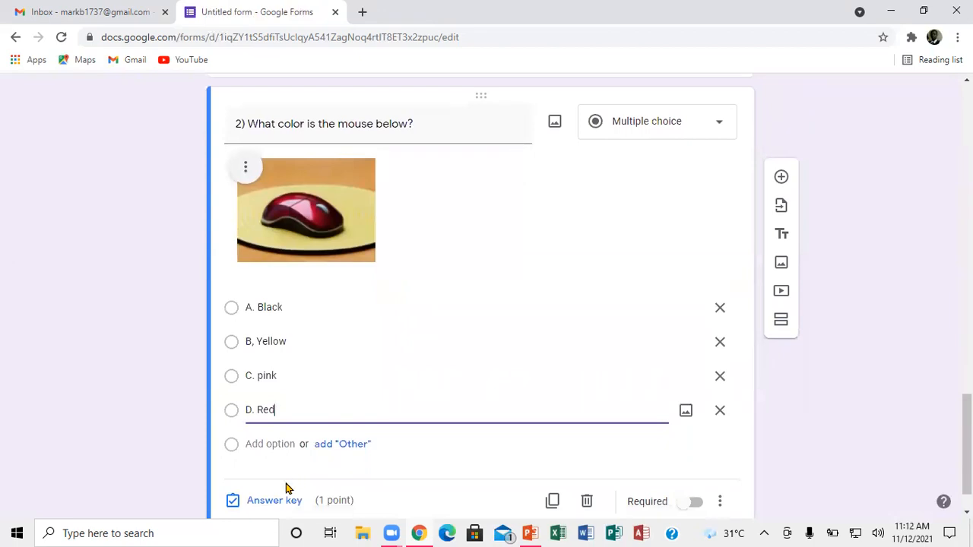
pyautogui.click(273, 500)
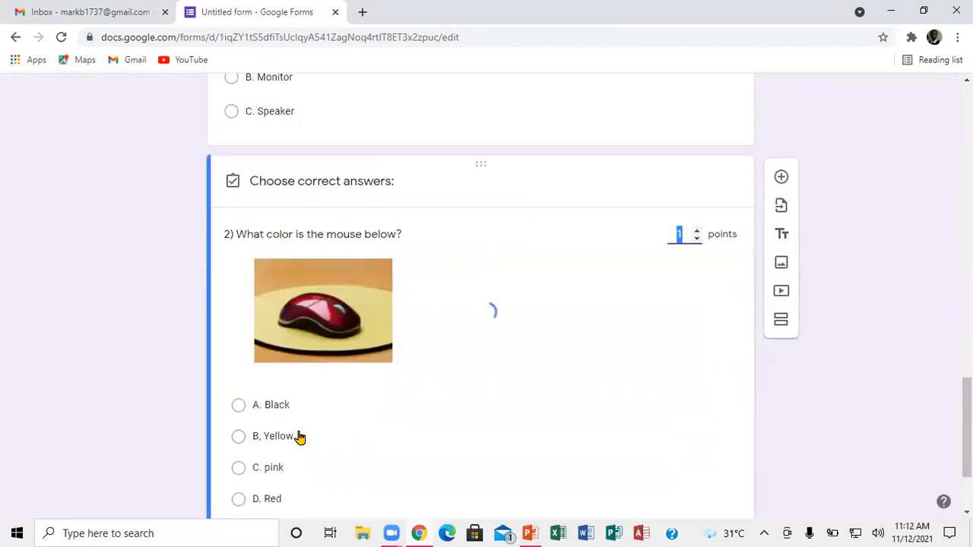
pyautogui.click(287, 500)
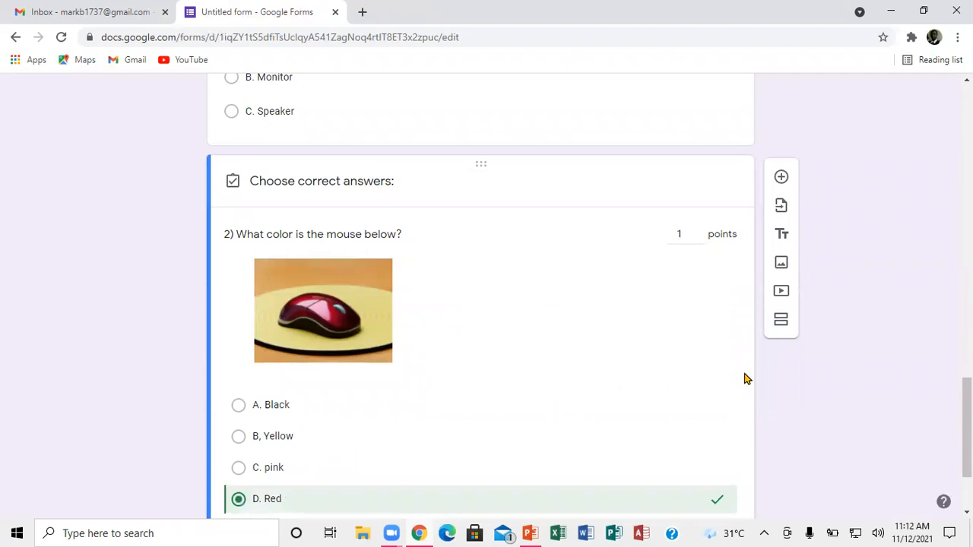
pyautogui.scroll(-2, 486, 296)
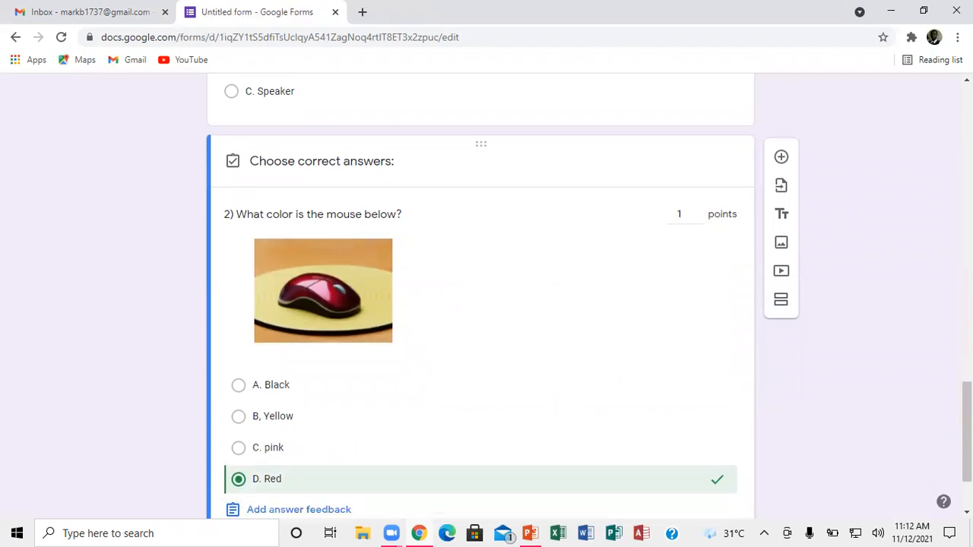
pyautogui.click(706, 448)
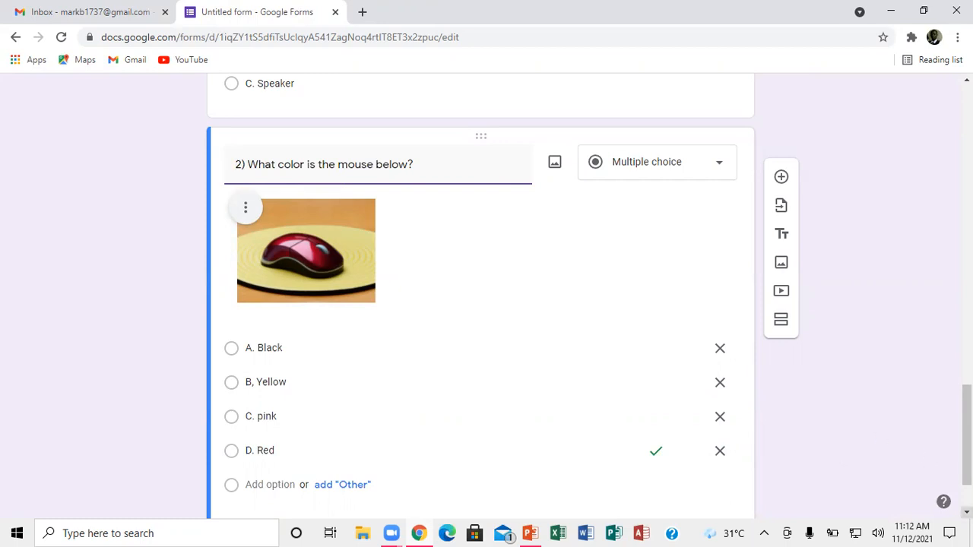
pyautogui.scroll(-3, 487, 297)
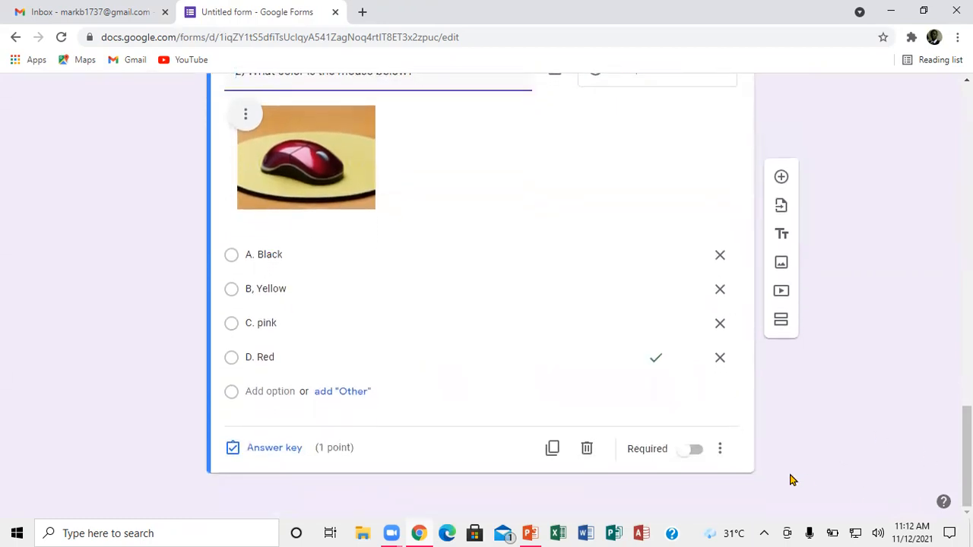
pyautogui.click(696, 451)
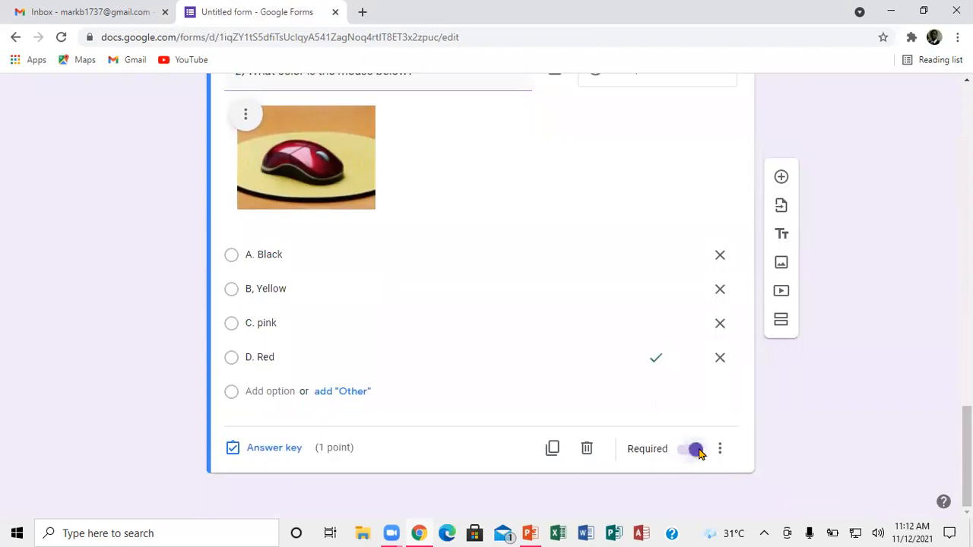